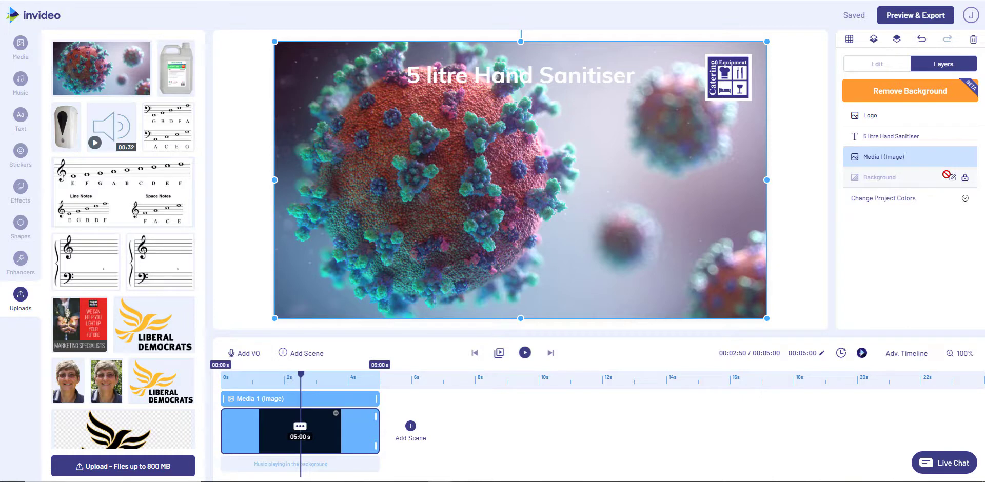
- Rename the virus image layer as "Covid Background"
key("BackSpace")
key("BackSpace")
key("BackSpace")
key("BackSpace")
key("BackSpace")
key("BackSpace")
key("BackSpace")
key("BackSpace")
key("BackSpace")
key("BackSpace")
type("Covid Background")
key("Return")
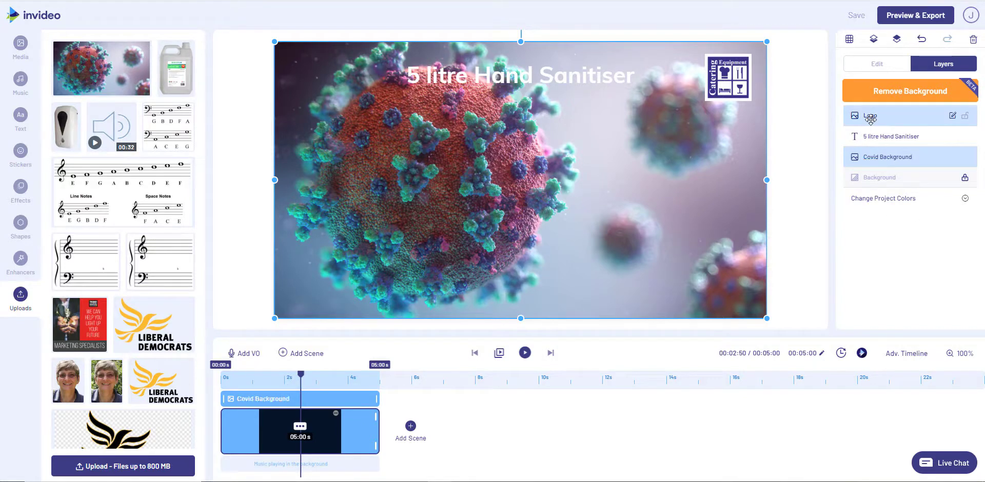
- Rename the logo layer as "CEL Logo"
left_click(870, 119)
left_click(952, 115)
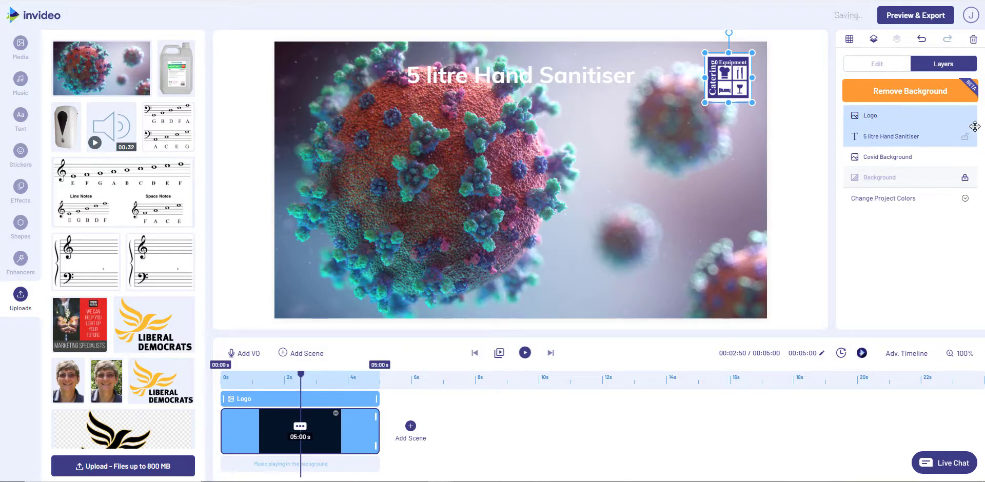
type("CEL")
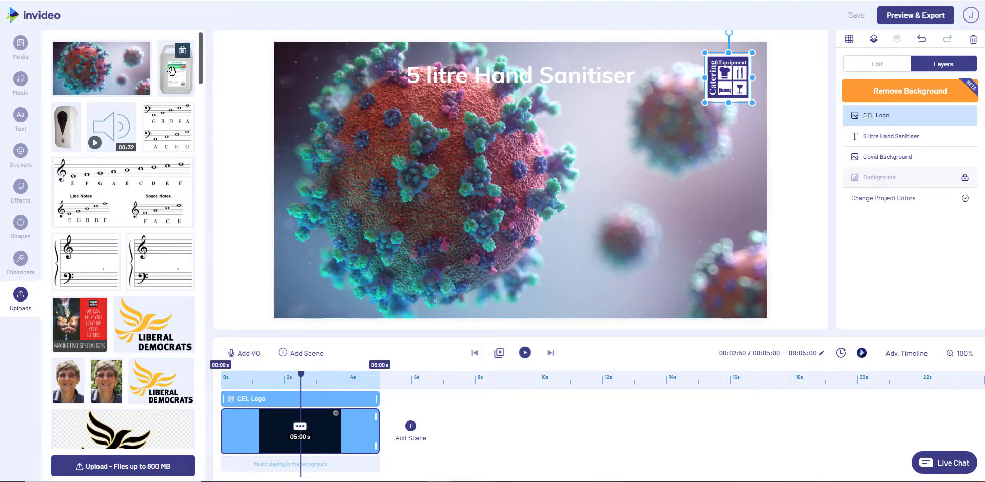
- Add the uploaded hand sanitiser bottle image as a new layer, enlarged on the left side of the scene beneath the title
left_click_drag(177, 75, 399, 170)
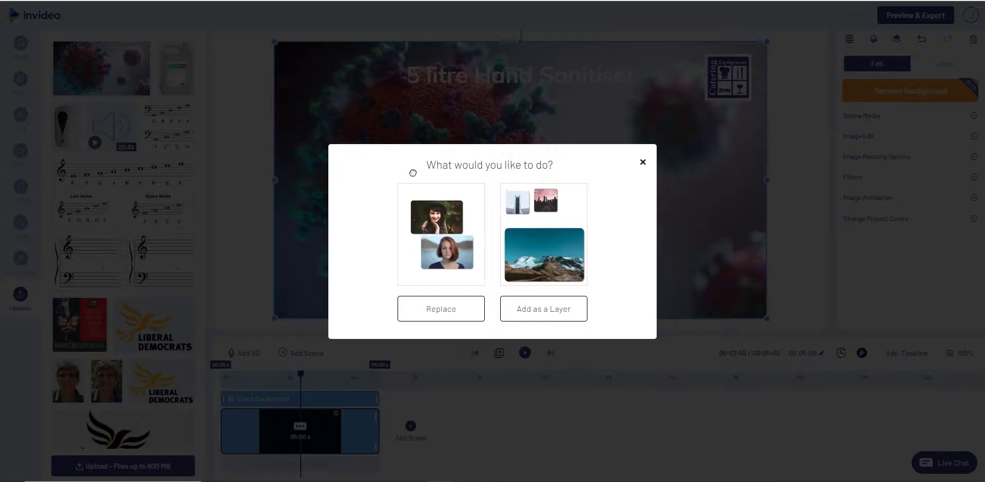
left_click(537, 314)
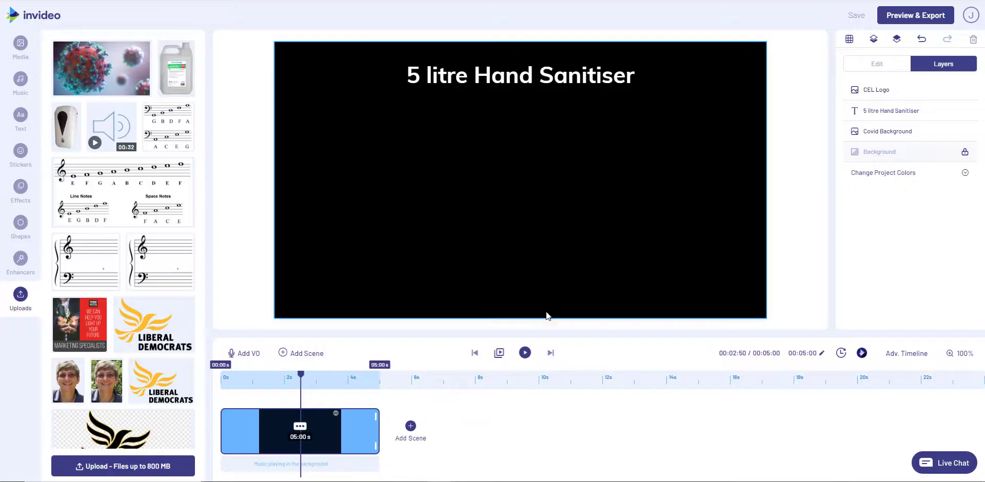
left_click_drag(518, 180, 345, 171)
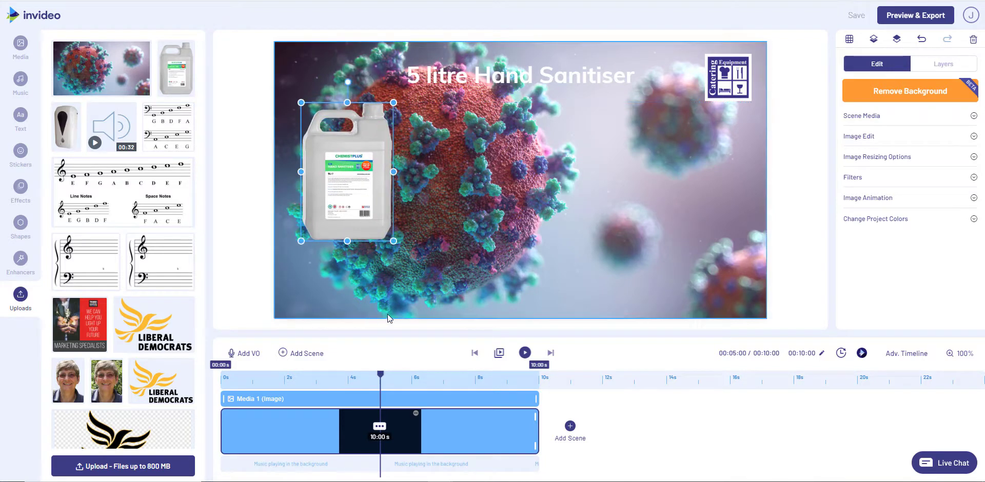
left_click_drag(392, 249, 405, 299)
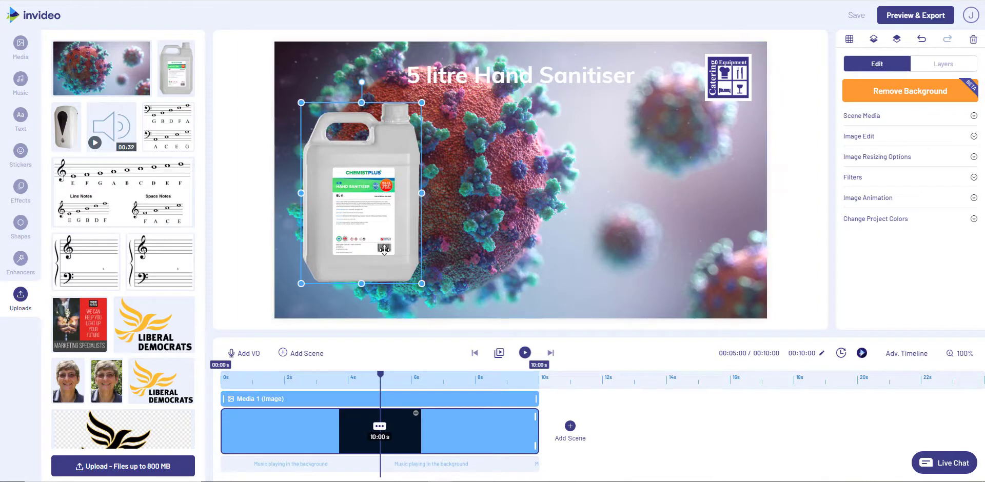
left_click_drag(383, 249, 377, 249)
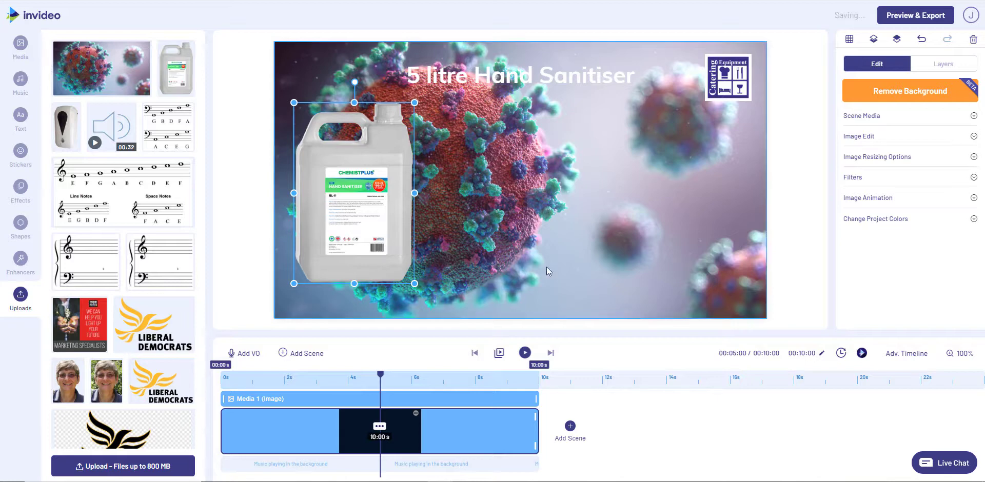
- Enable a black drop shadow on the "5 litre Hand Sanitiser" title
left_click(584, 75)
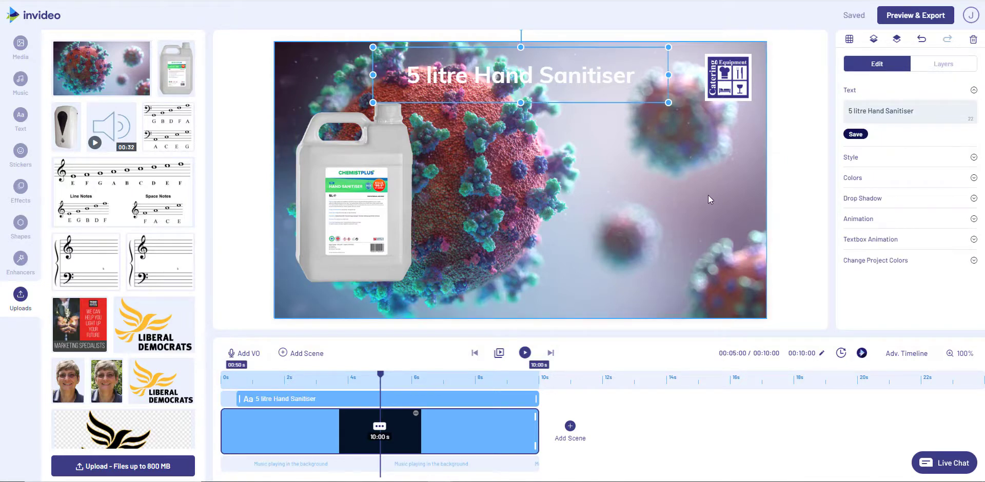
left_click(855, 200)
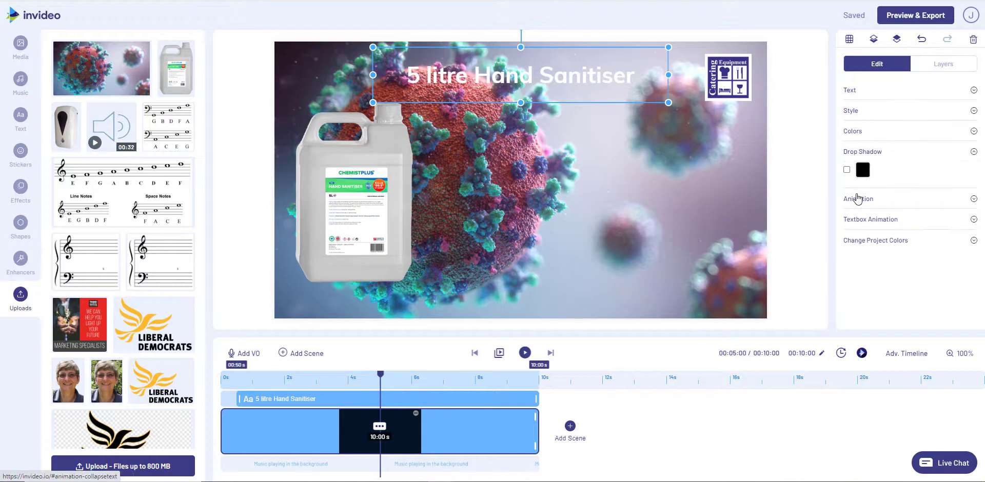
left_click(846, 170)
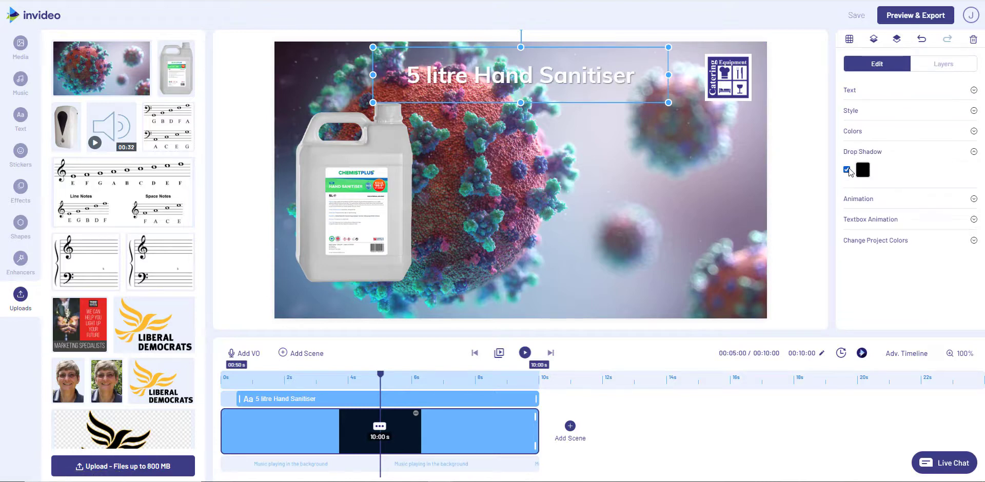
left_click(642, 258)
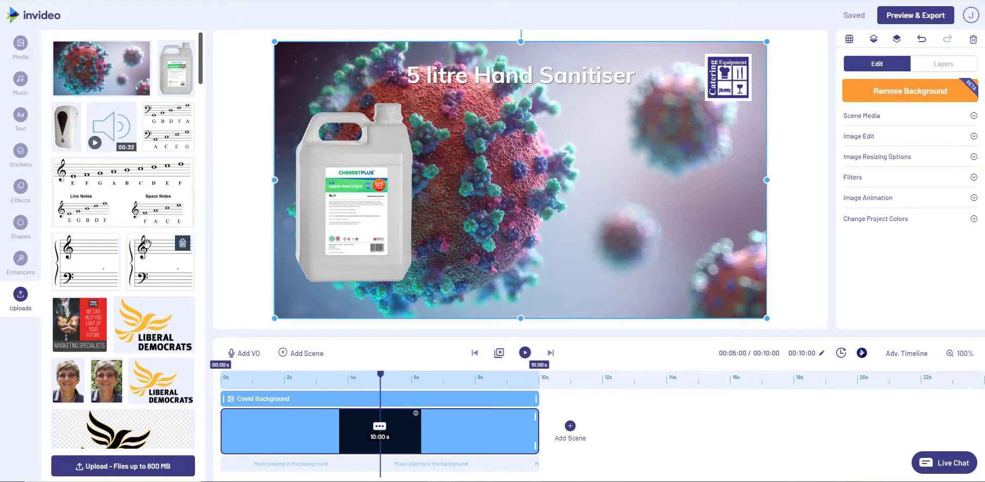
- Place a subheading text box just beneath the title and show the alignment grid on the canvas
left_click(19, 117)
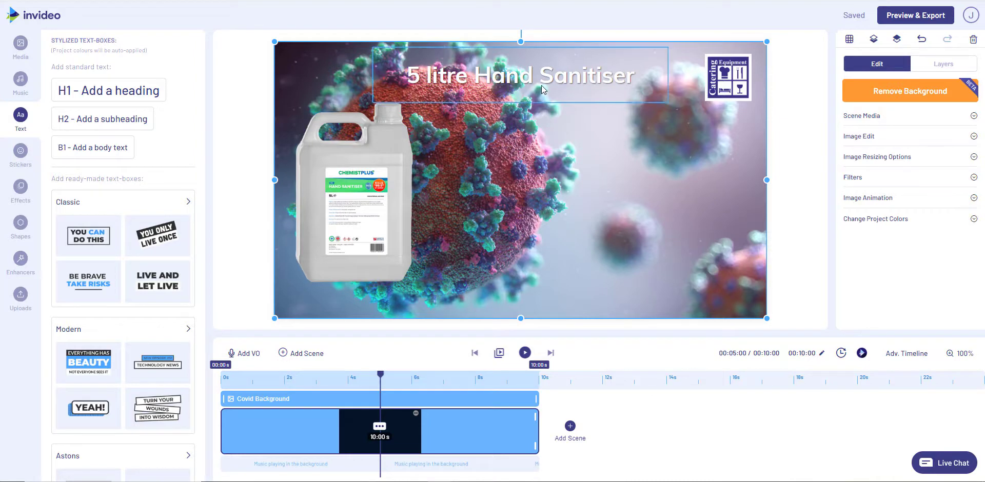
left_click(134, 123)
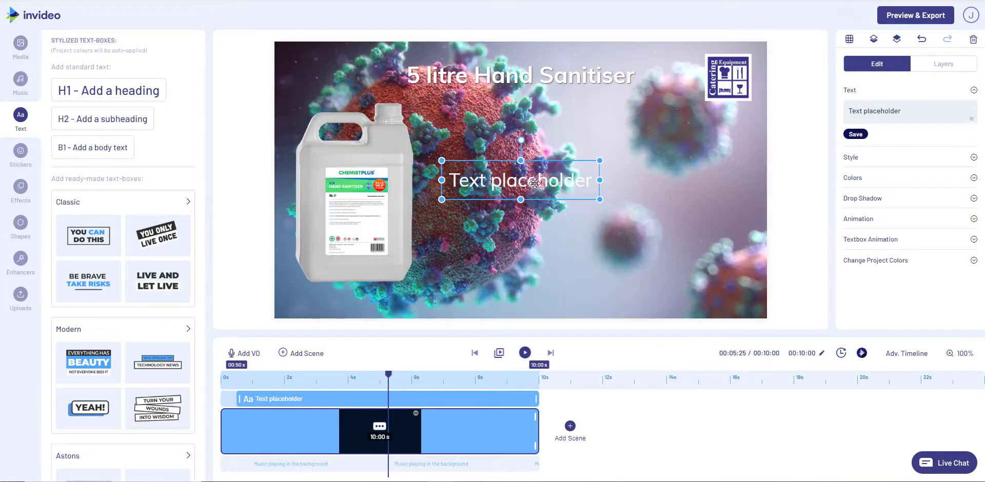
left_click_drag(534, 183, 541, 125)
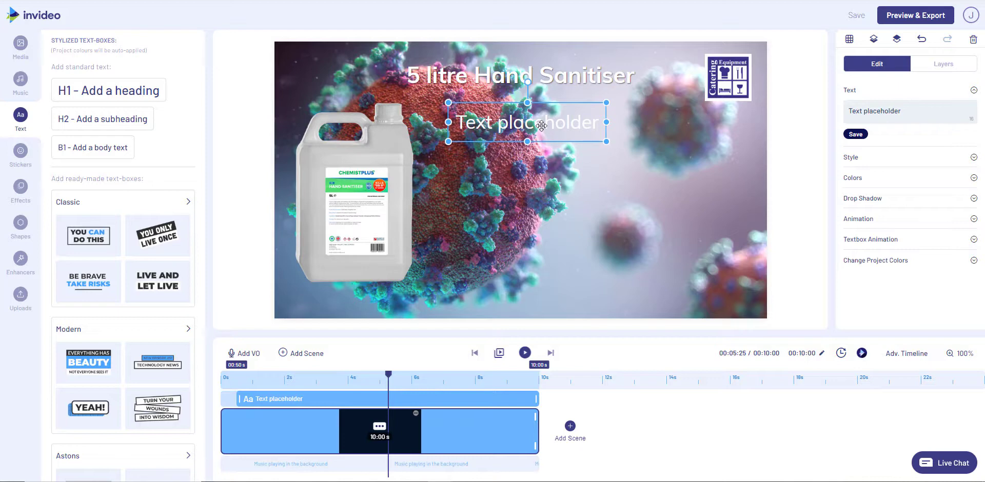
left_click(849, 41)
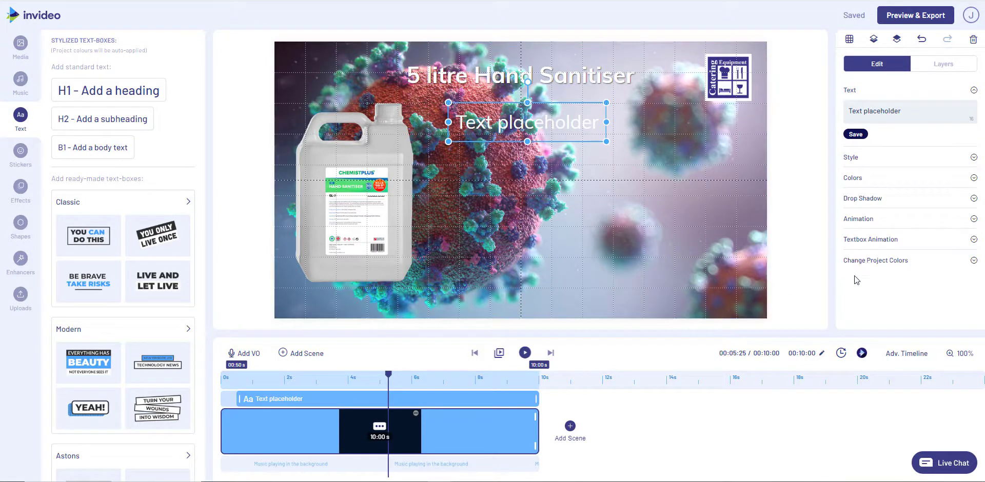
- Set the placeholder subheading's font weight to Semibold and enable its black drop shadow
left_click(851, 159)
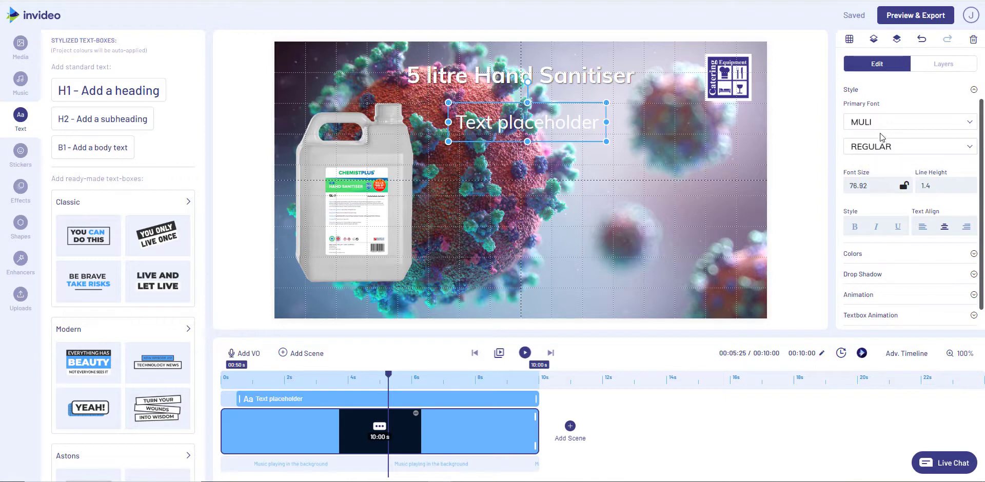
left_click(875, 147)
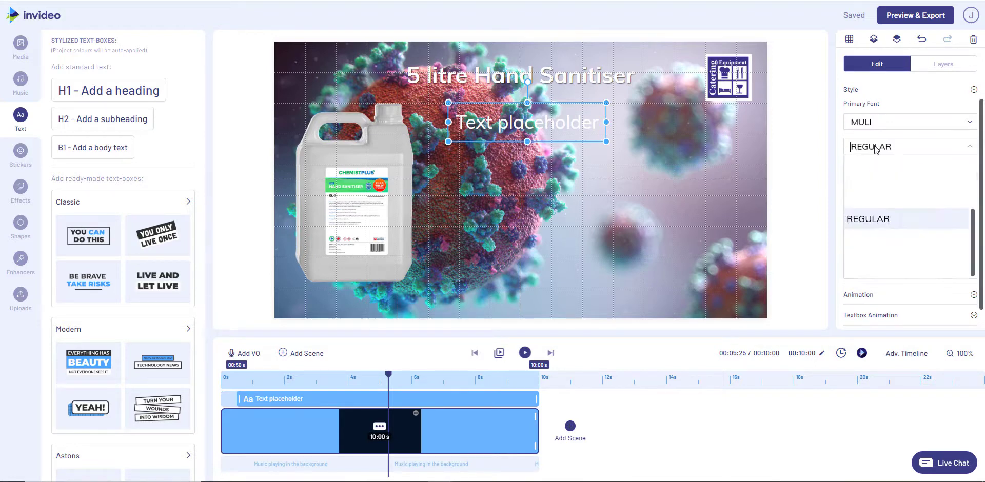
scroll(886, 212, "down", 2)
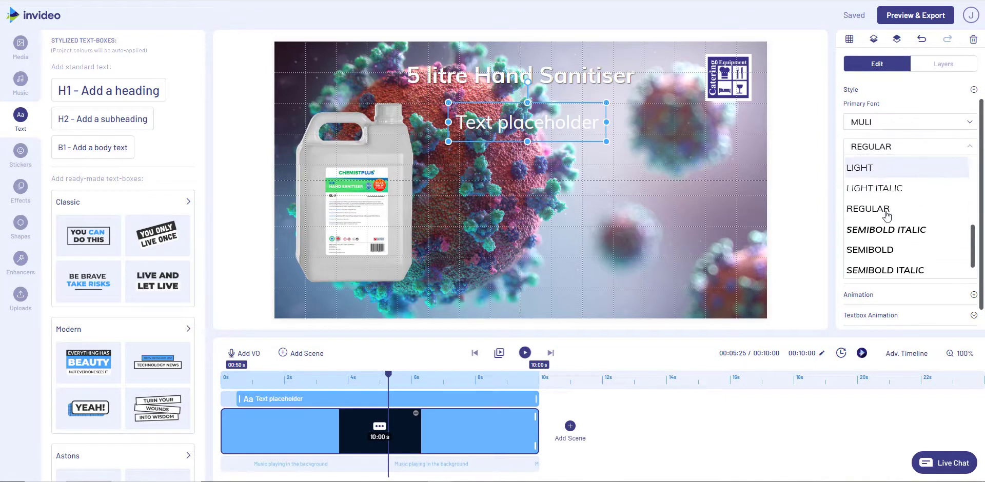
scroll(879, 231, "down", 1)
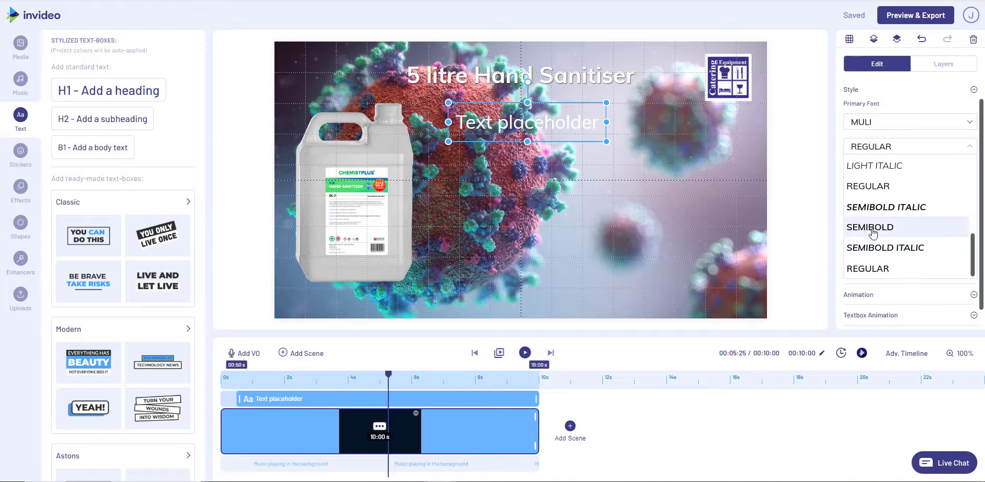
left_click(873, 228)
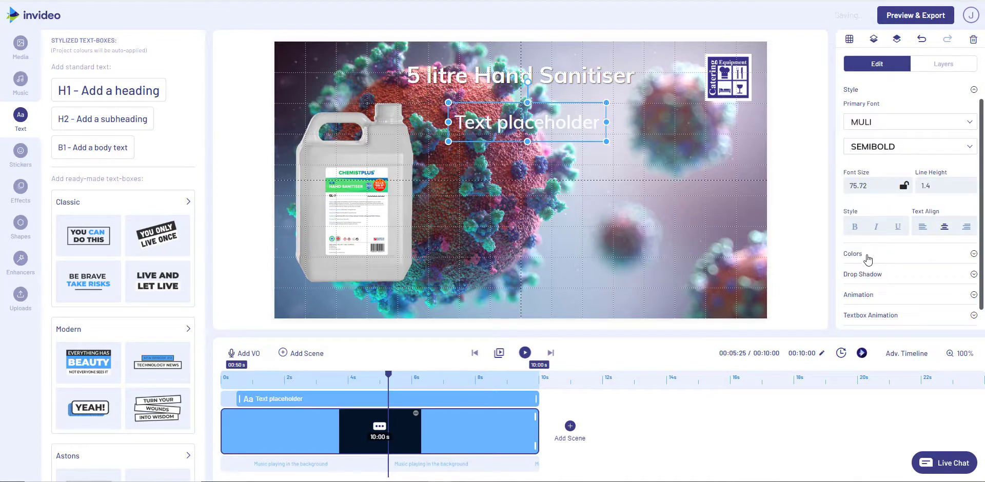
left_click(861, 274)
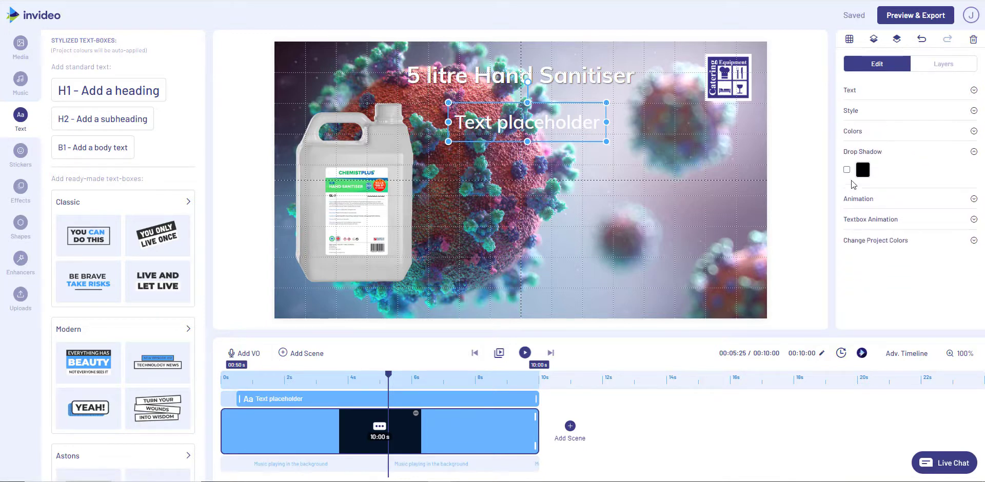
left_click(846, 169)
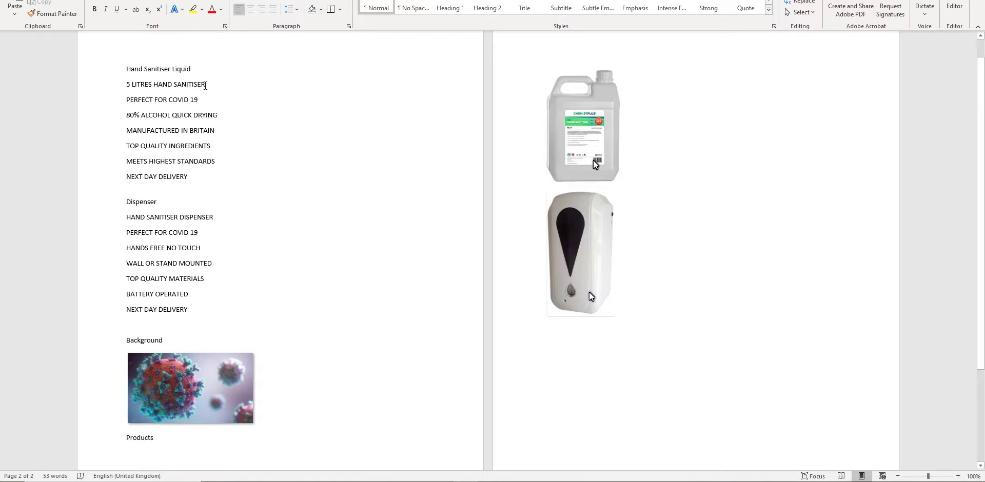
- Copy "5 LITRES HAND SANITISER" from the Word document and replace the subheading's placeholder text with it in InVideo
left_click_drag(205, 84, 123, 91)
key("ctrl+c")
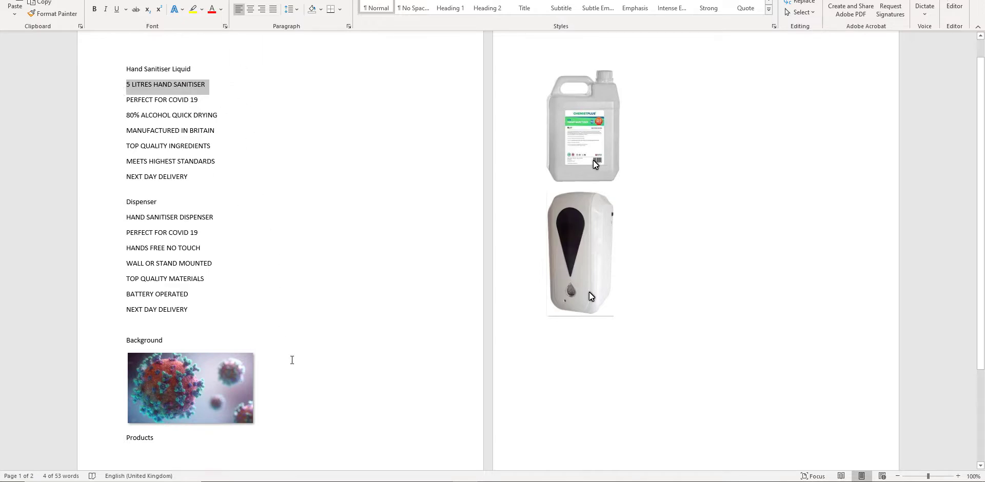
left_click(410, 469)
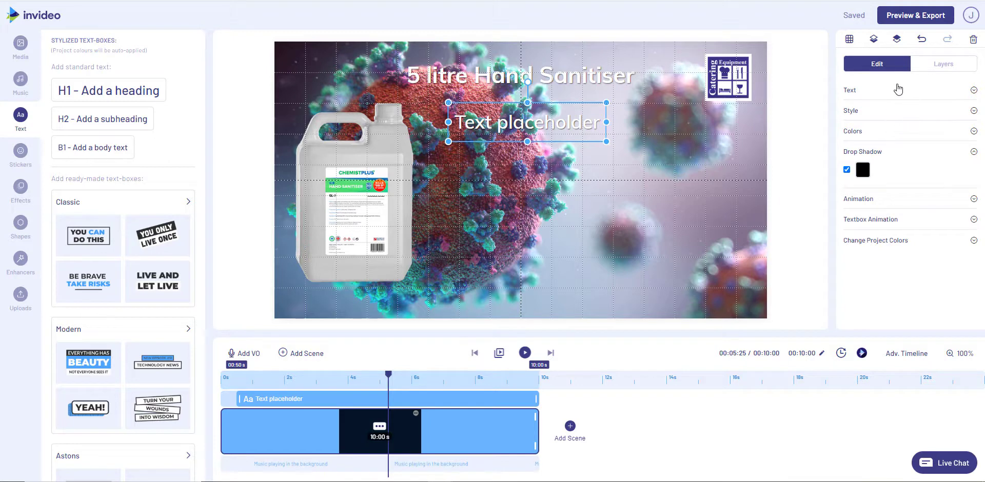
left_click(898, 90)
left_click_drag(901, 111, 850, 115)
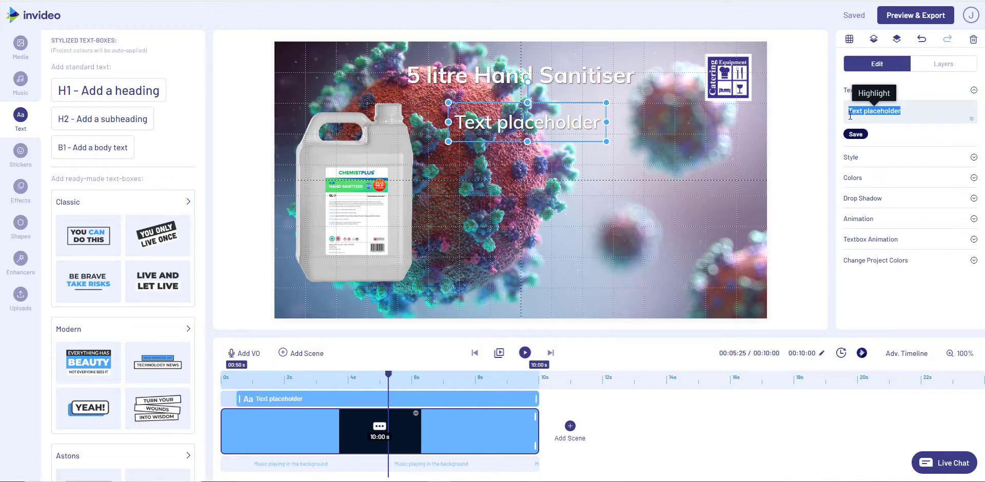
key("ctrl+v")
left_click(855, 133)
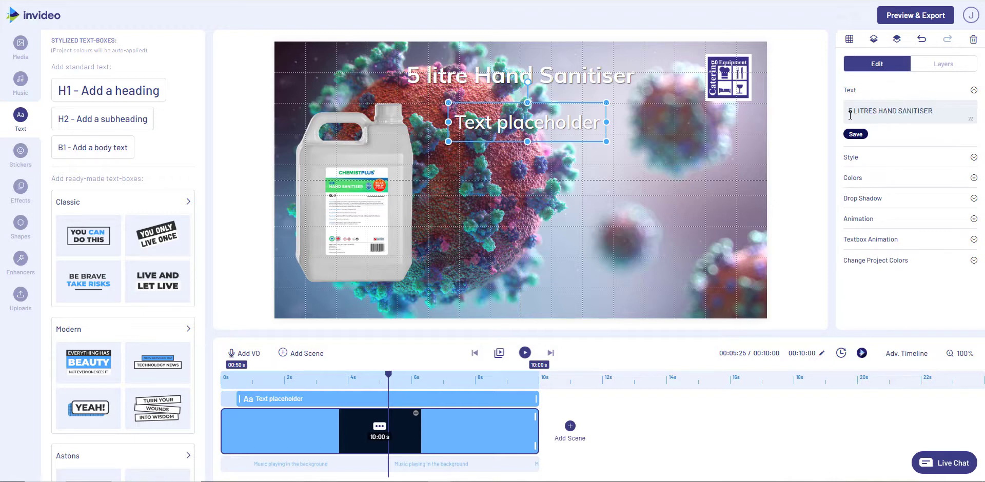
- Widen the "5 LITRES HAND SANITISER" text box so its text fits on a single line
left_click(675, 167)
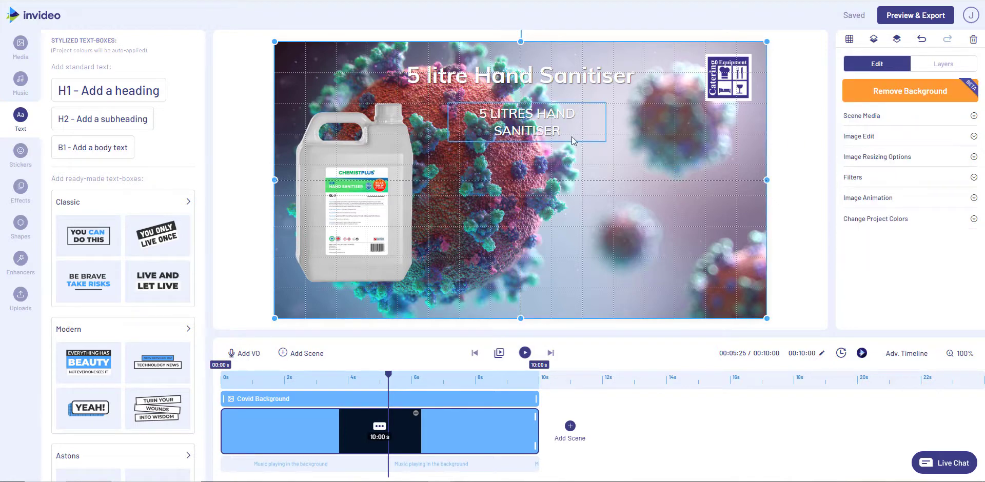
left_click(541, 136)
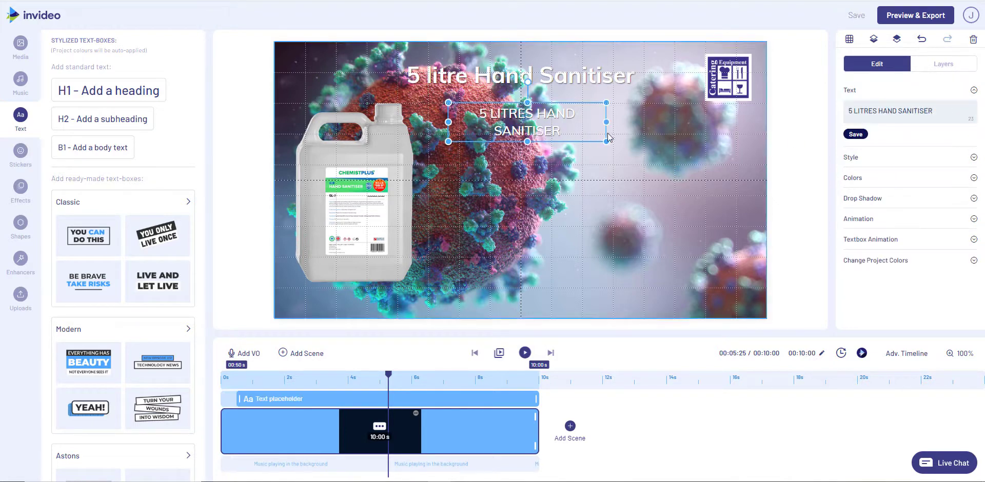
left_click_drag(607, 141, 733, 149)
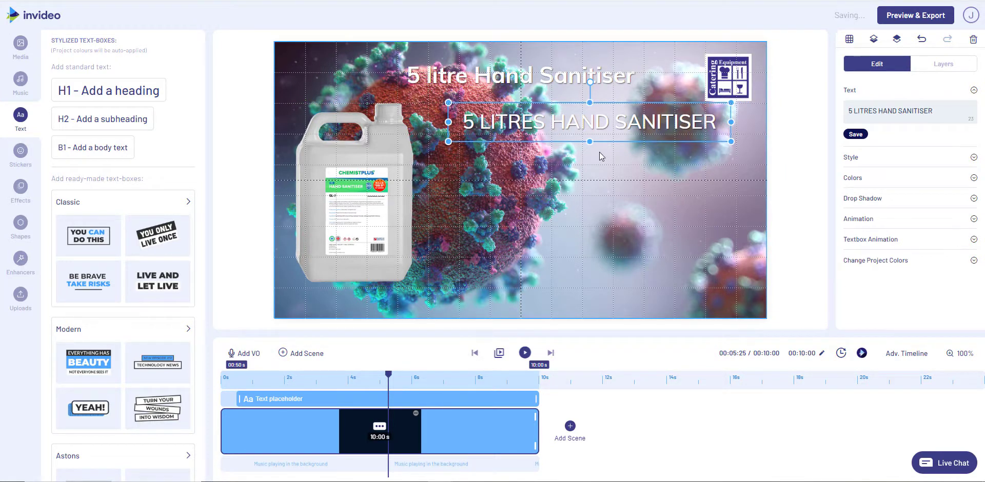
- Lock the subheading's font size at 60 and align its text left
left_click(855, 158)
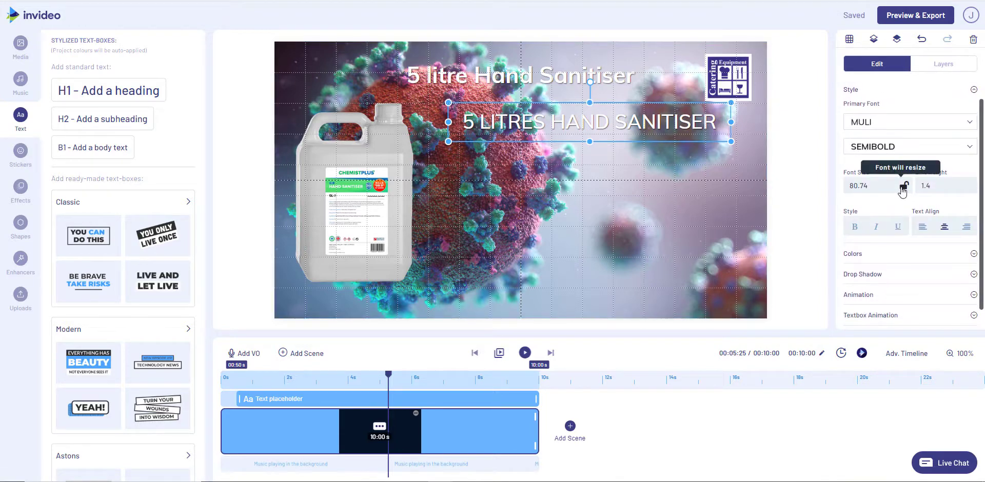
left_click(902, 189)
left_click_drag(869, 186, 842, 184)
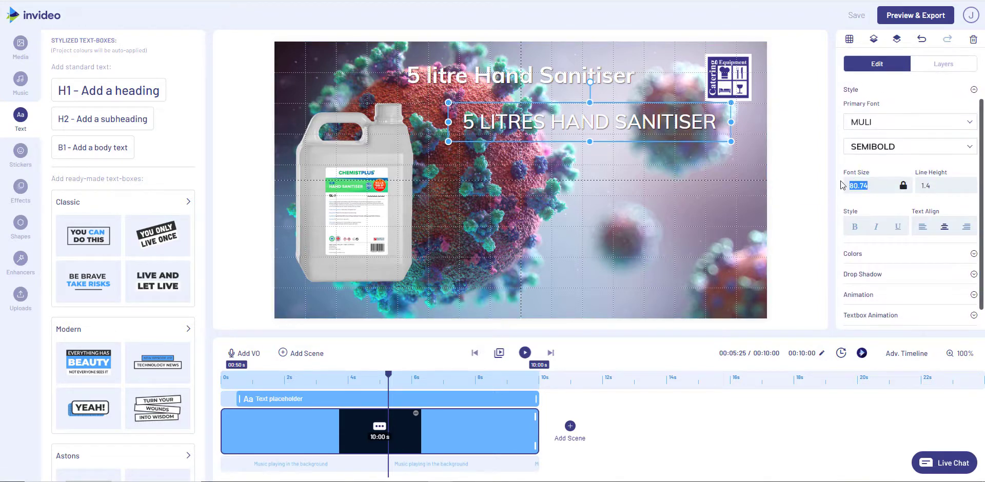
type("60")
key("Return")
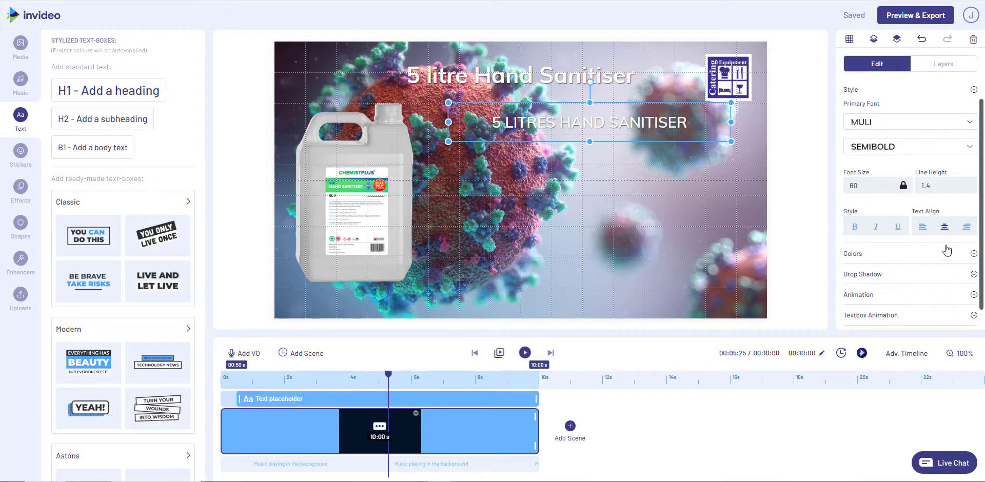
left_click(922, 227)
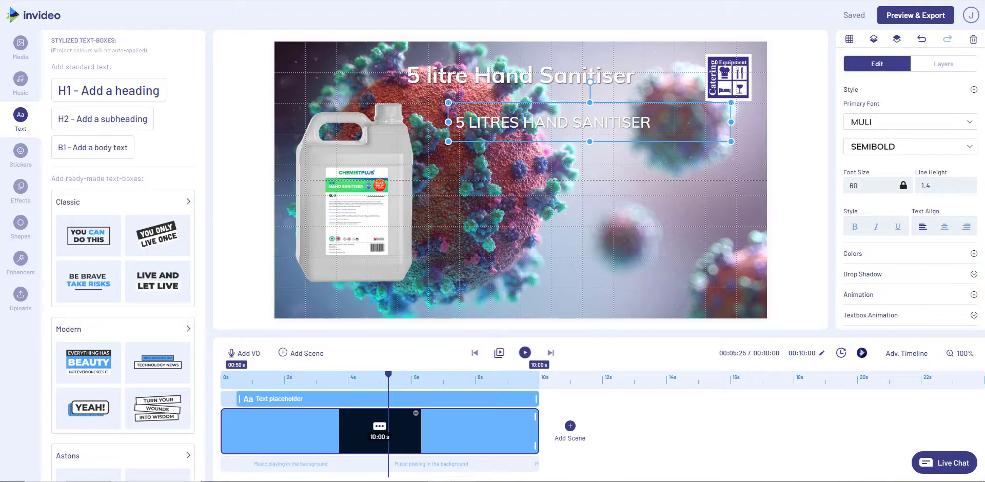
- Check the feature list in Word and the 5litreHandwash.cdr layout preview, and return to InVideo
key("alt+Tab")
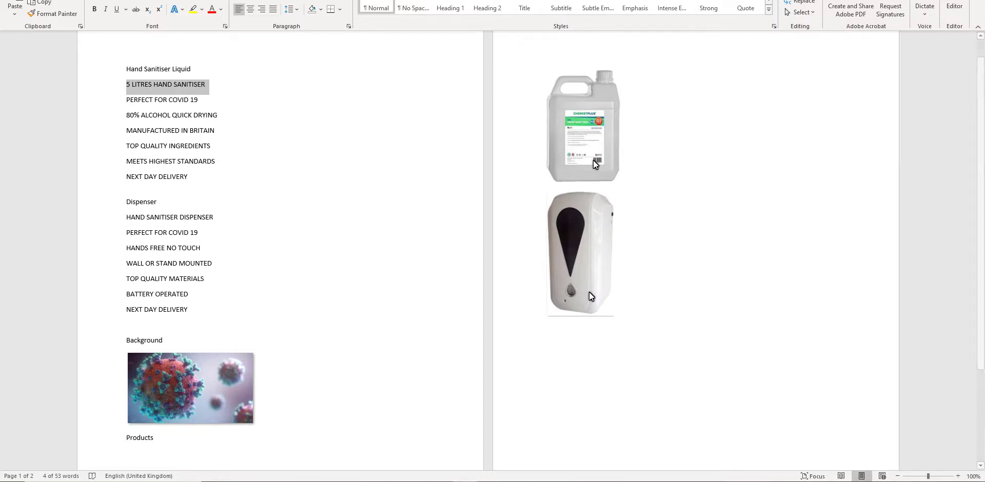
mouse_move(490, 481)
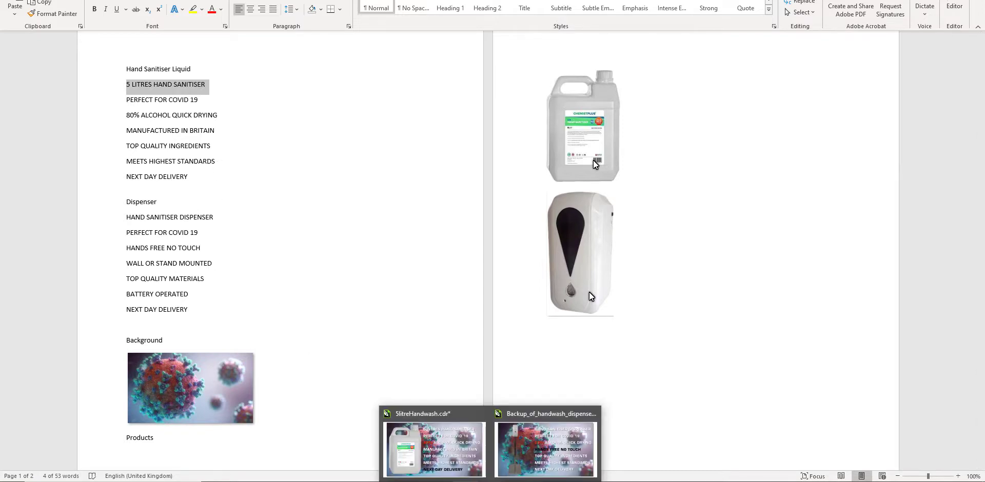
left_click(439, 481)
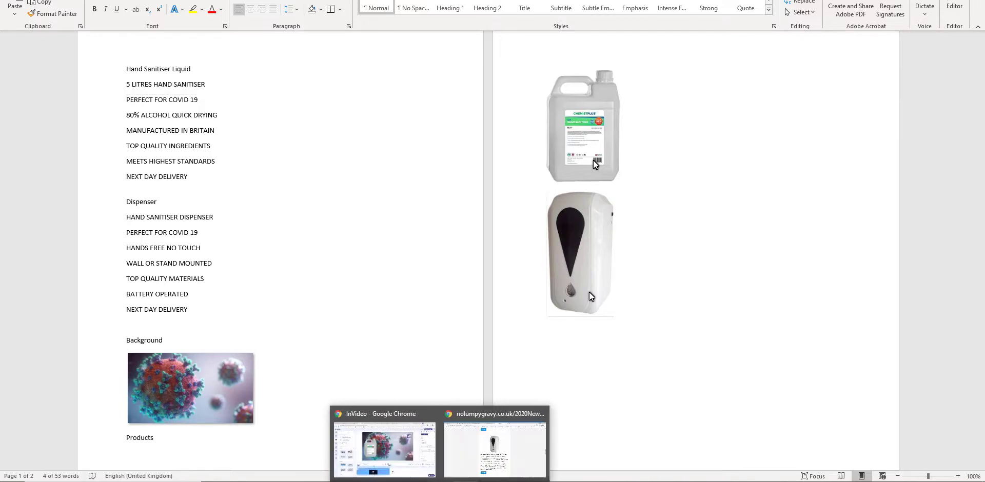
left_click(384, 446)
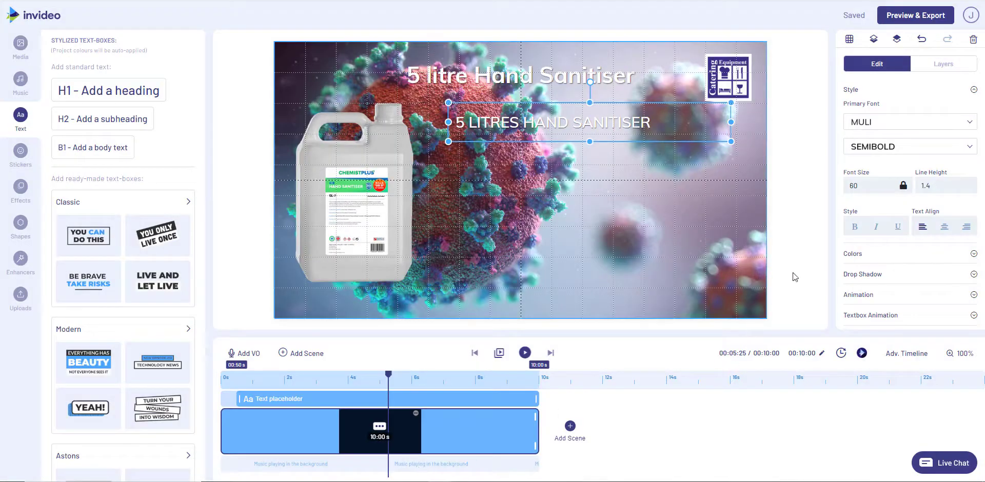
- Set the "5 LITRES HAND SANITISER" subheading's font size to 66 and shift its text box slightly left beneath the heading
left_click_drag(859, 186, 834, 200)
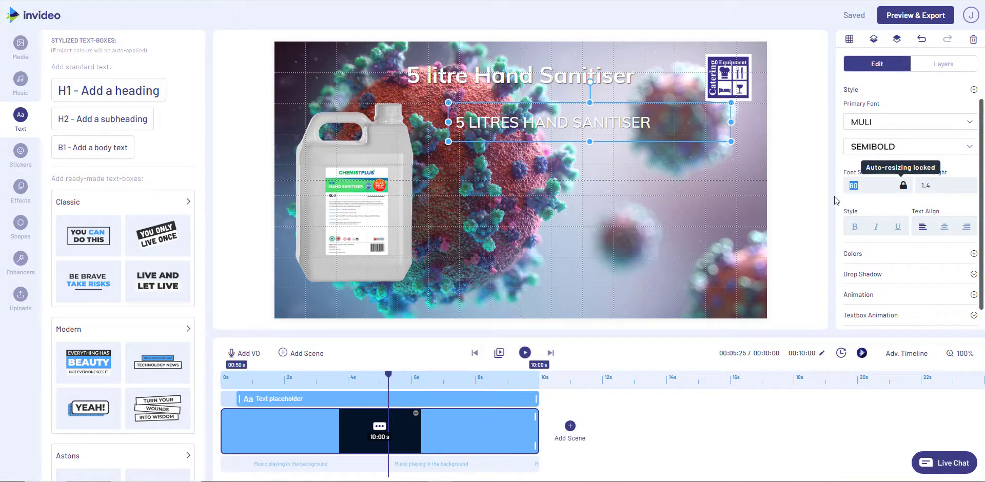
type("66")
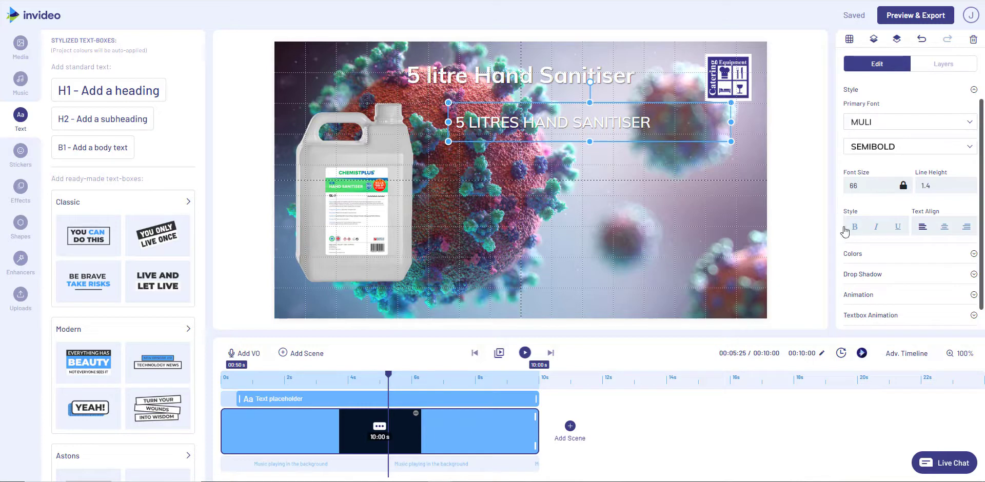
key("Return")
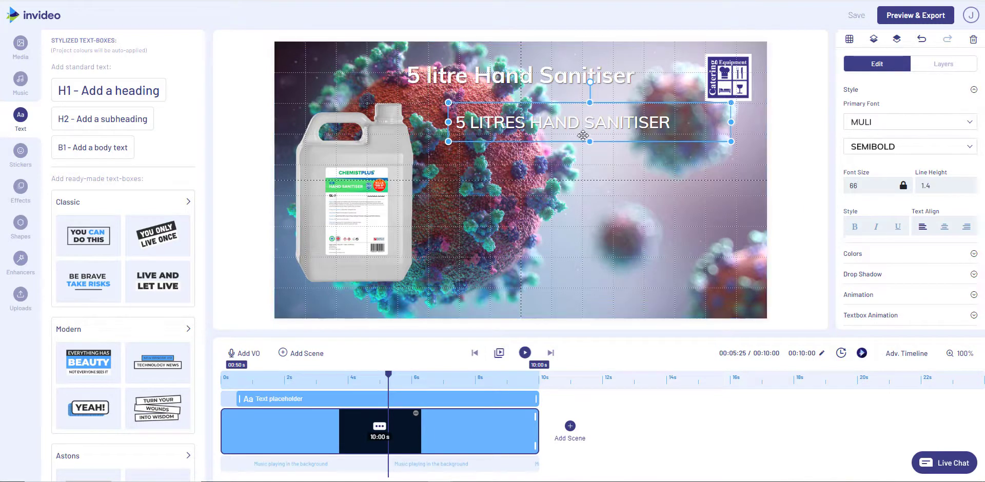
left_click_drag(574, 127, 547, 125)
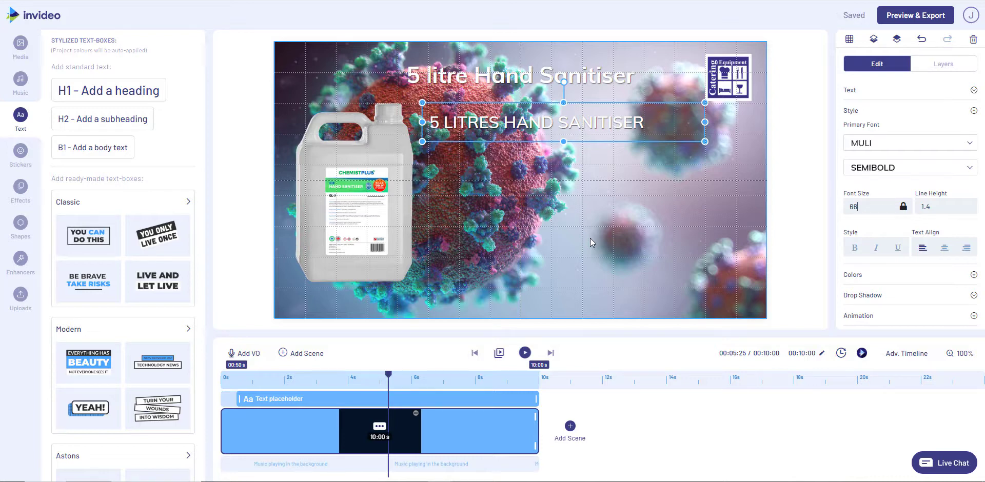
type("5EE")
mouse_move(578, 124)
left_mouse_down()
mouse_move(579, 160)
mouse_move(589, 123)
left_mouse_up()
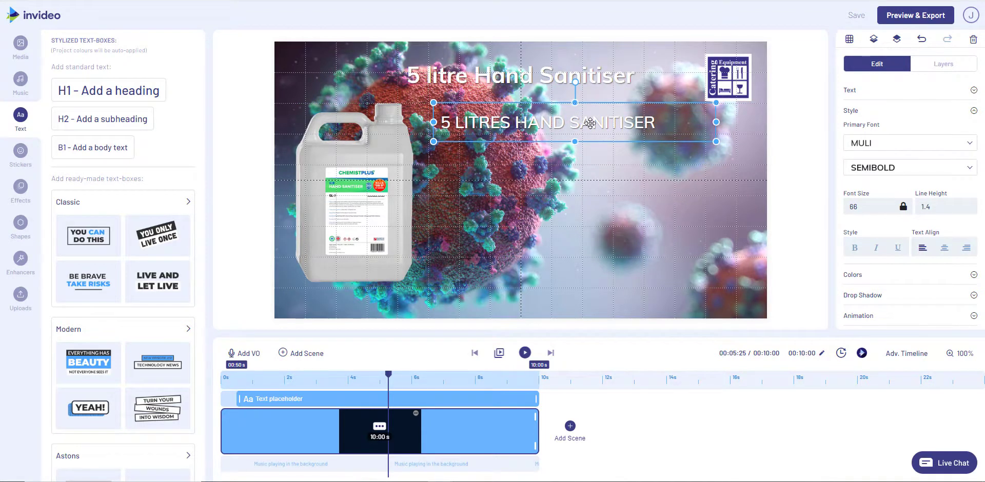
- Duplicate the "5 LITRES HAND SANITISER" text box twice and stack the copies left-aligned beneath the original
left_click(942, 63)
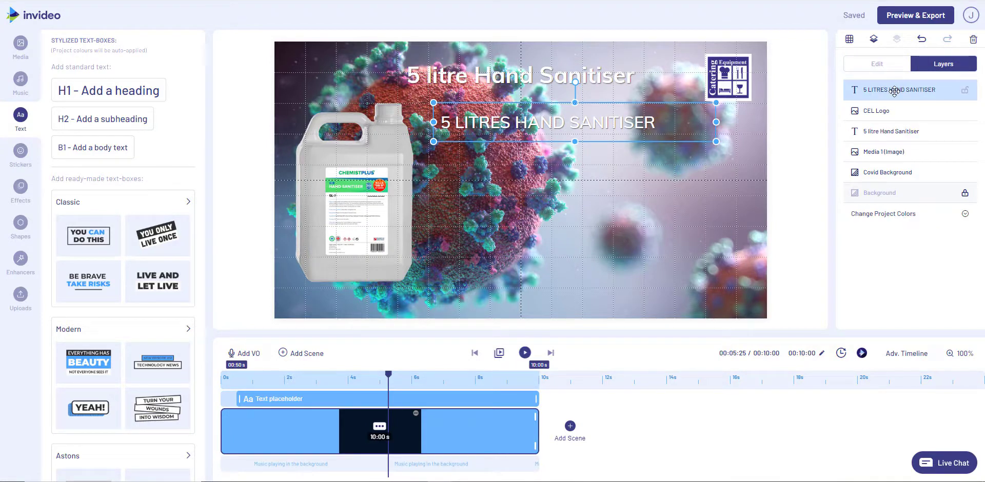
key("ctrl+c")
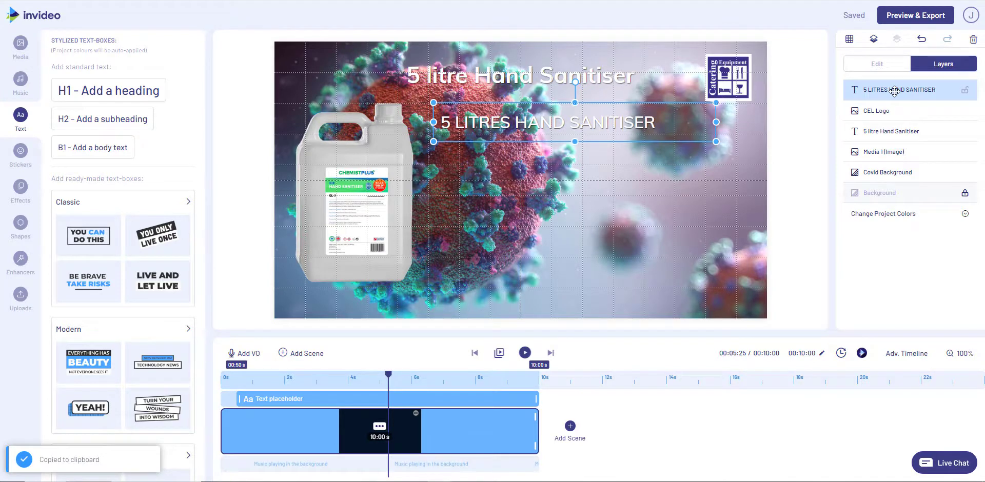
key("ctrl+v")
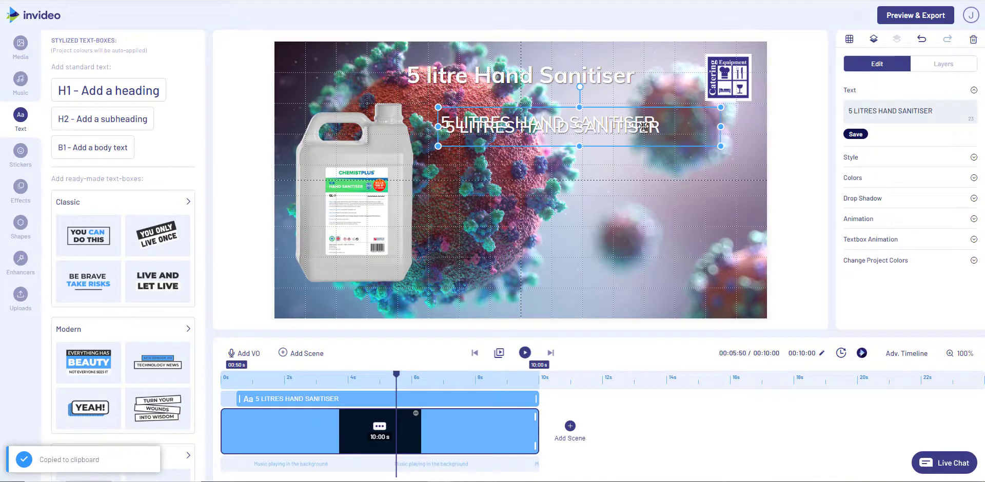
left_click_drag(631, 132, 628, 150)
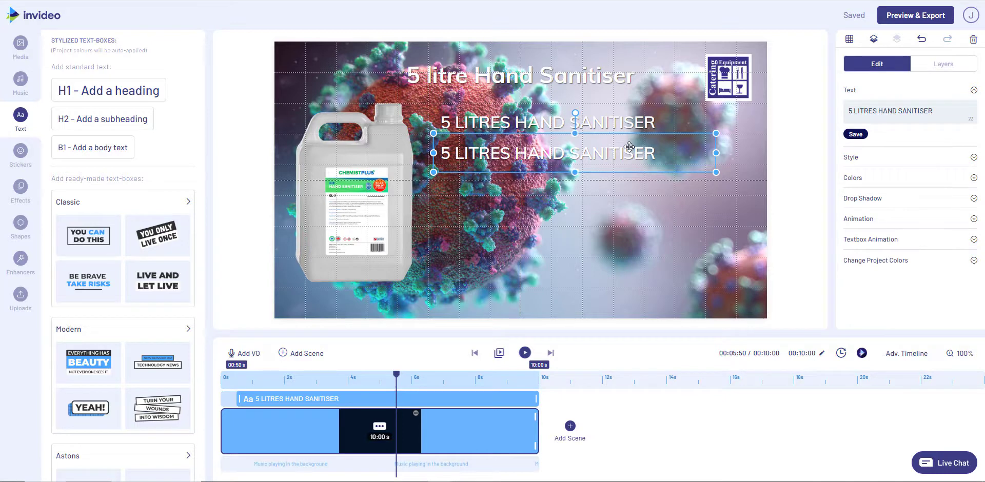
key("ctrl+c")
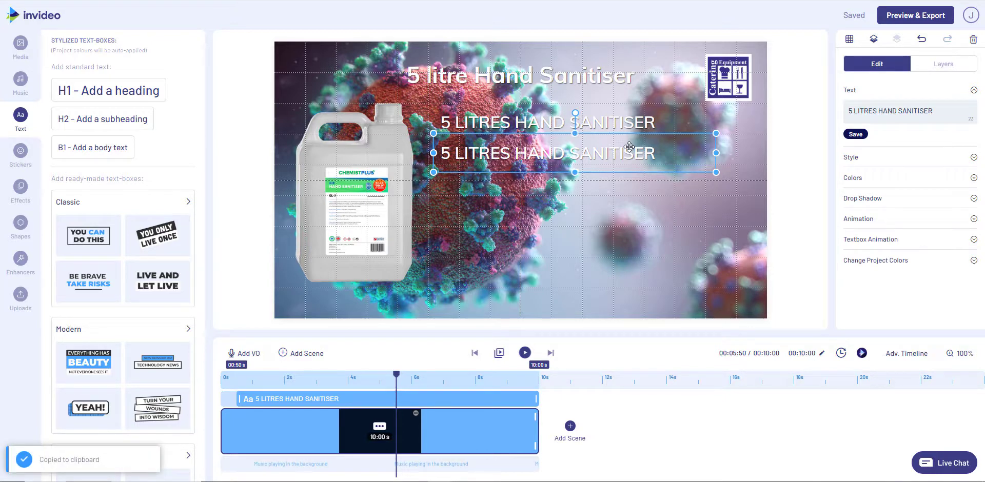
key("ctrl+v")
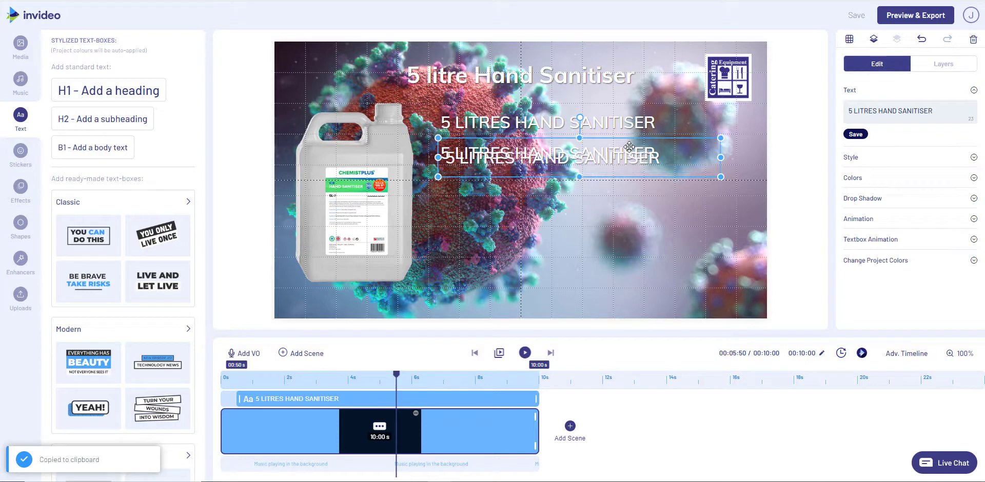
left_click_drag(580, 164, 577, 189)
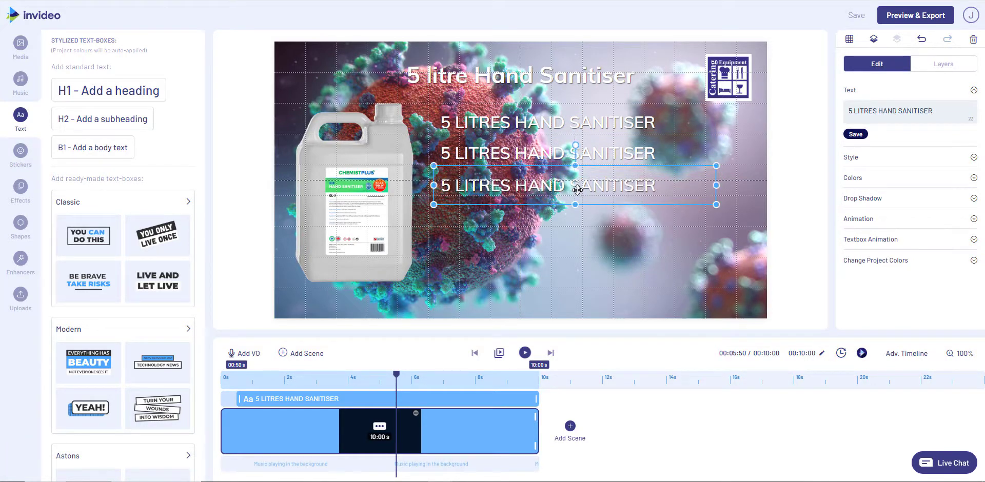
- Paste three more copies of the text line and place them one below another under the existing lines
key("ctrl+v")
left_click_drag(589, 160, 585, 221)
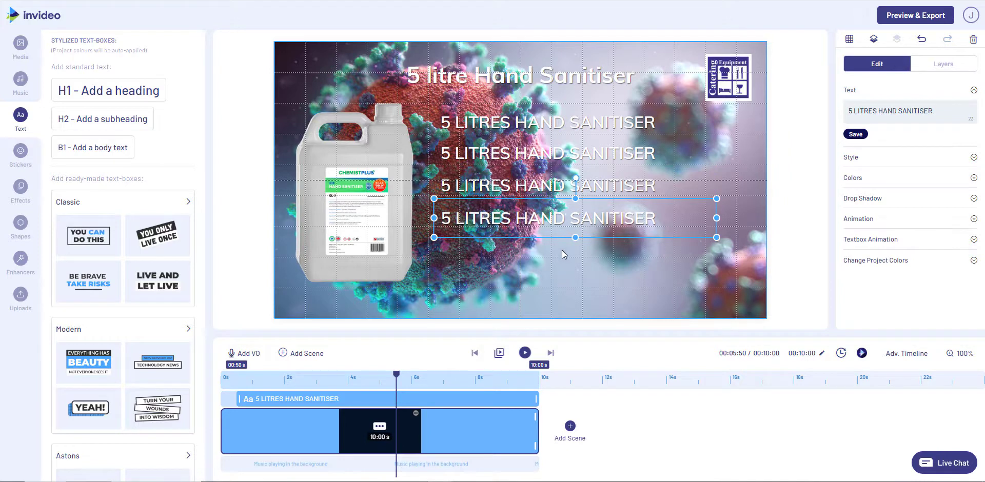
key("ctrl+v")
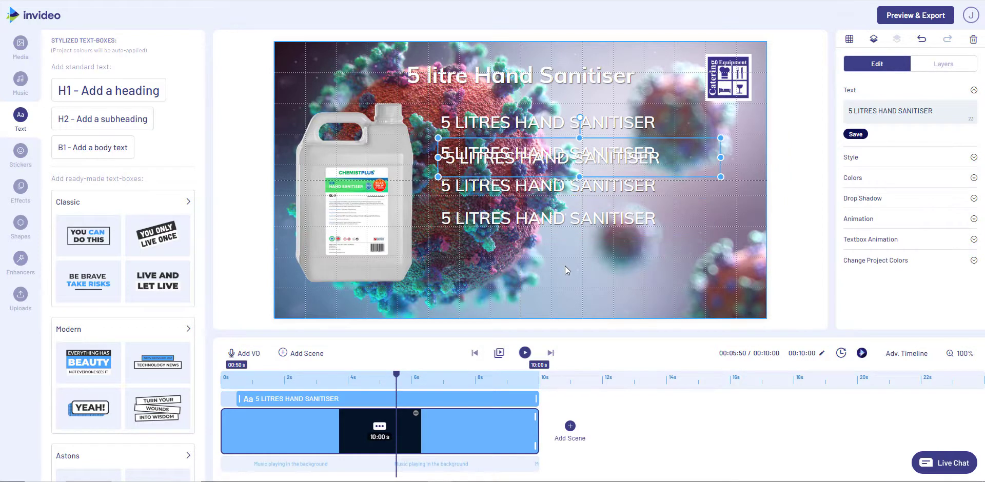
left_click_drag(600, 161, 602, 258)
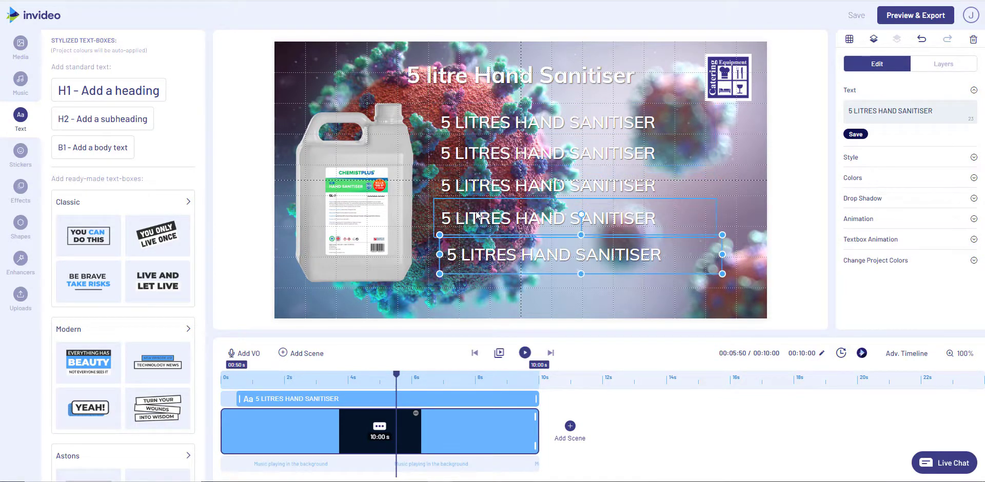
key("ctrl+v")
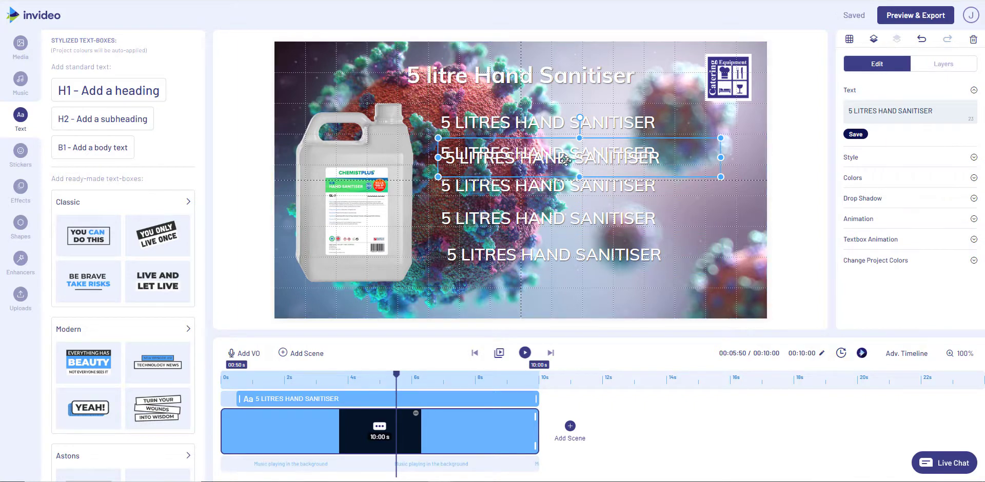
left_click_drag(565, 160, 569, 287)
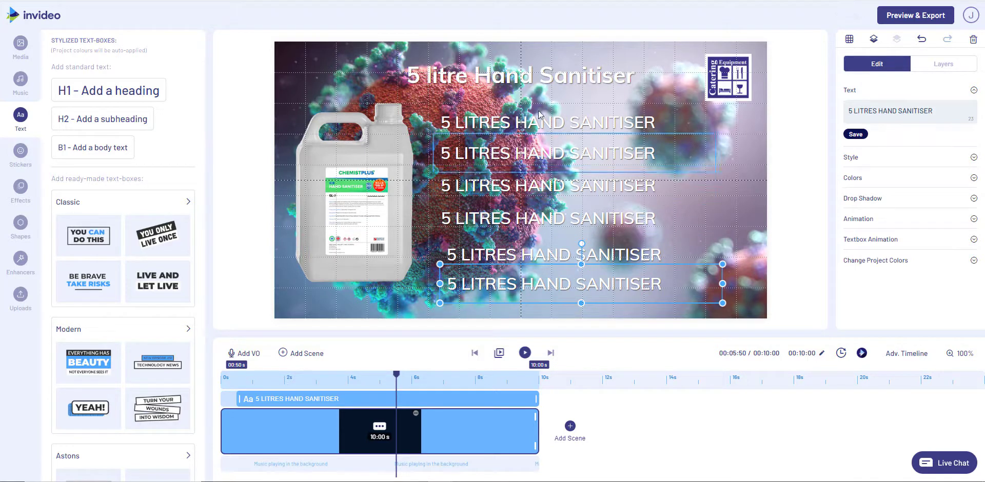
- Move all six text lines up closer to the heading, tightening their spacing and lining up their left edges
left_click_drag(534, 124, 531, 108)
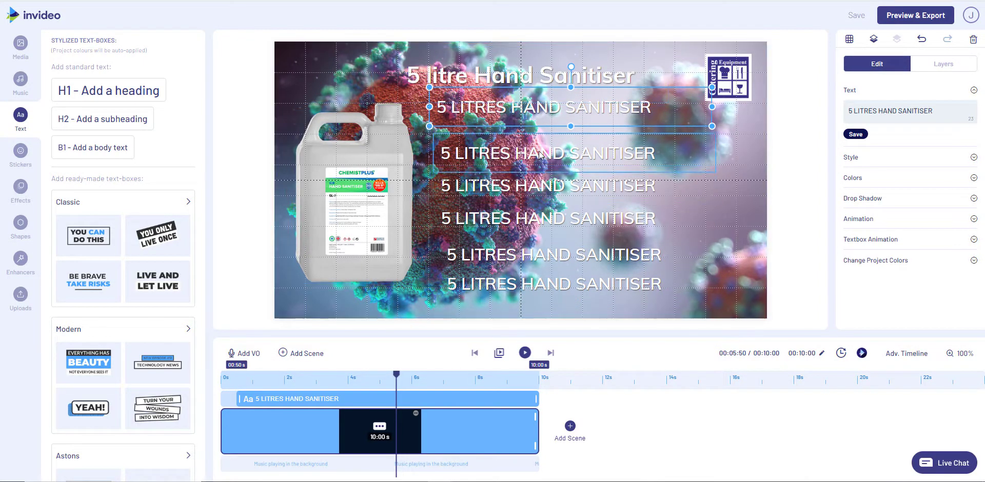
left_click_drag(538, 152, 535, 133)
left_click_drag(529, 184, 526, 163)
left_click(566, 221)
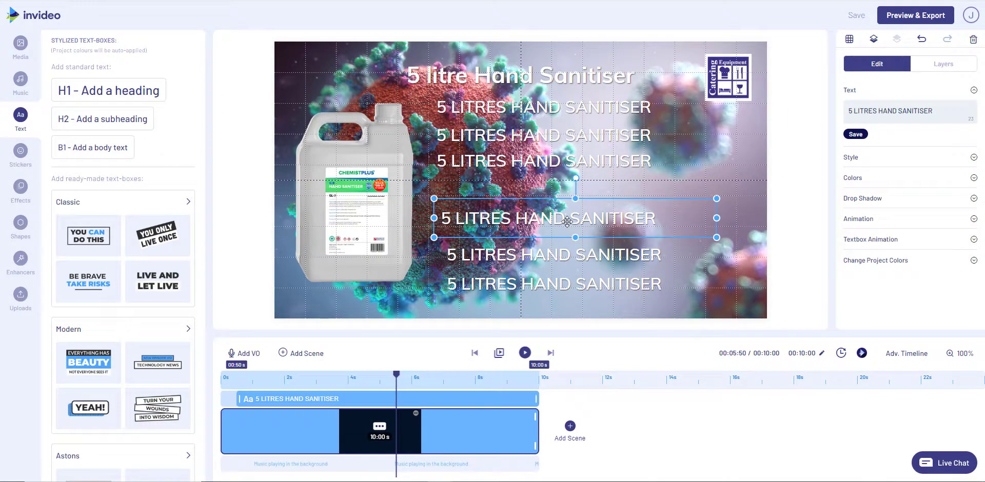
left_click_drag(567, 222, 561, 195)
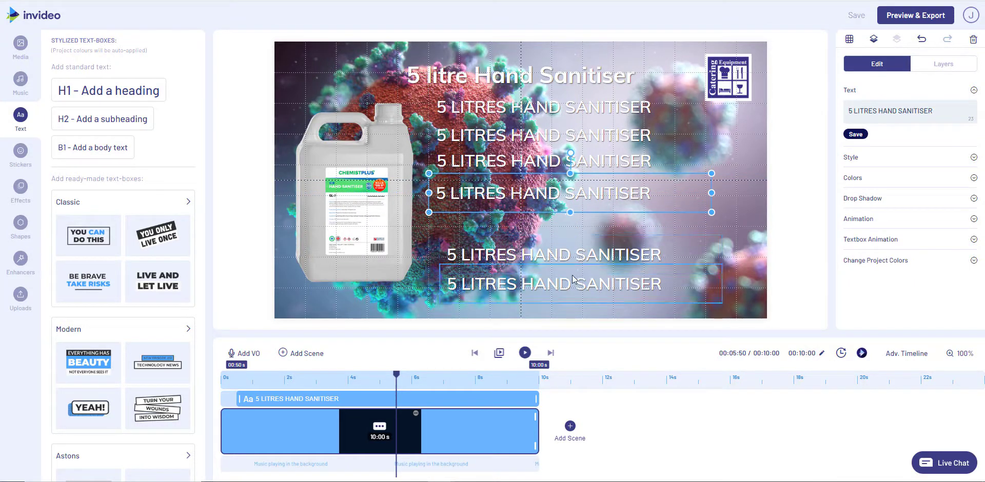
left_click_drag(568, 252, 559, 223)
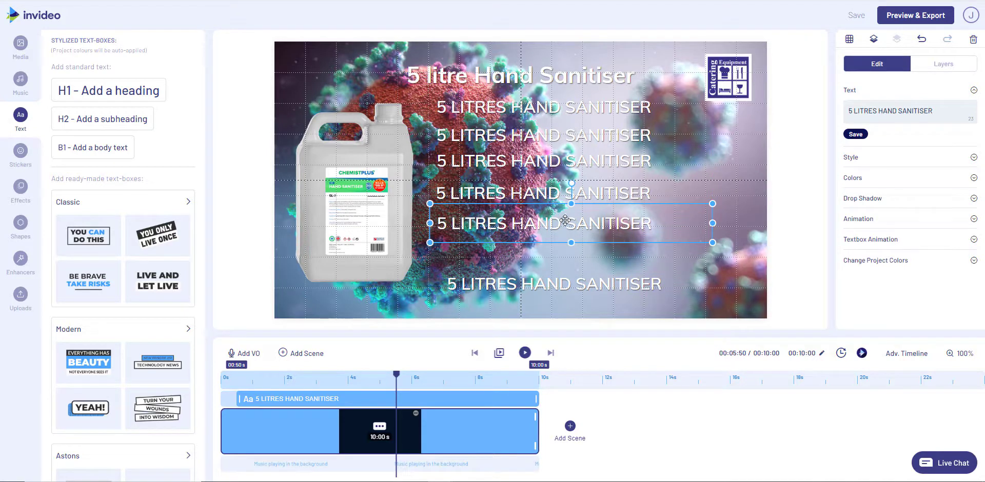
left_click(584, 282)
left_click_drag(583, 281, 568, 256)
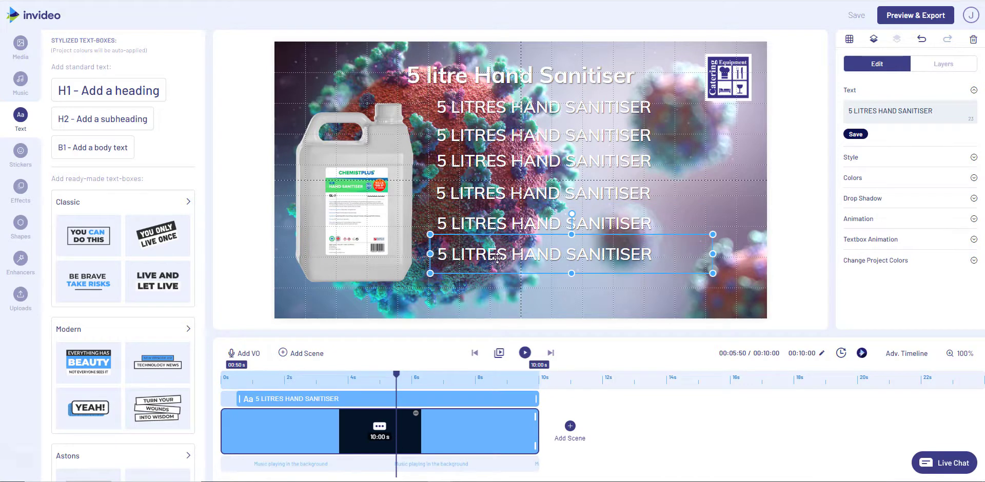
- Duplicate the lowest text line twice and place both copies beneath it, down to the bottom of the canvas
key("ctrl+c")
key("ctrl+v")
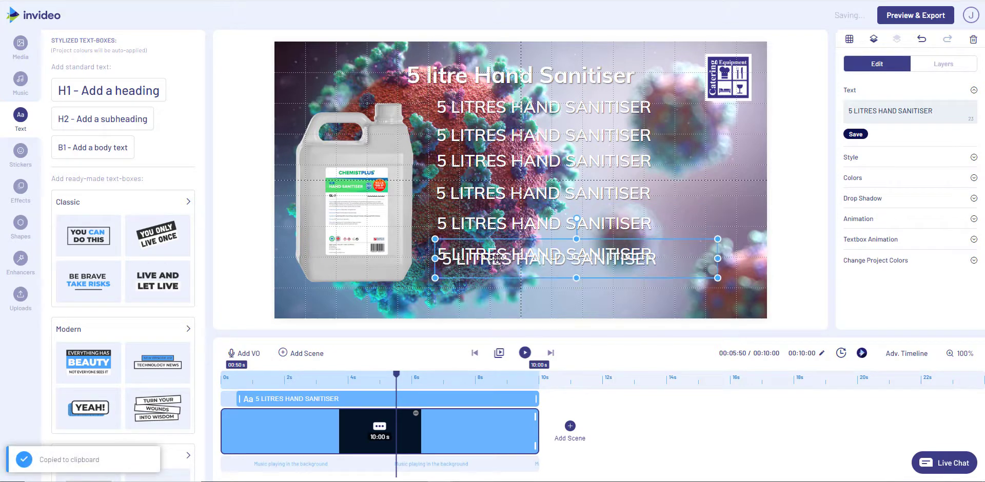
left_click_drag(568, 255, 563, 273)
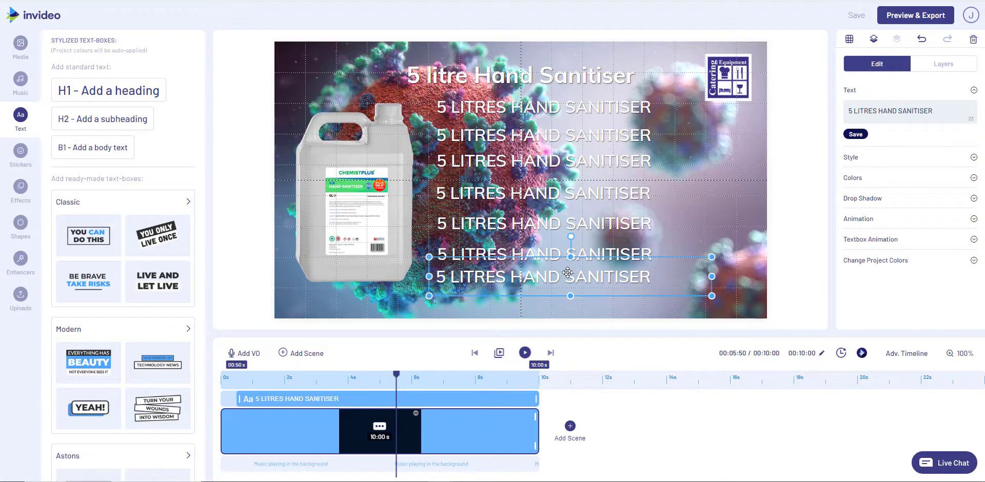
key("ctrl+v")
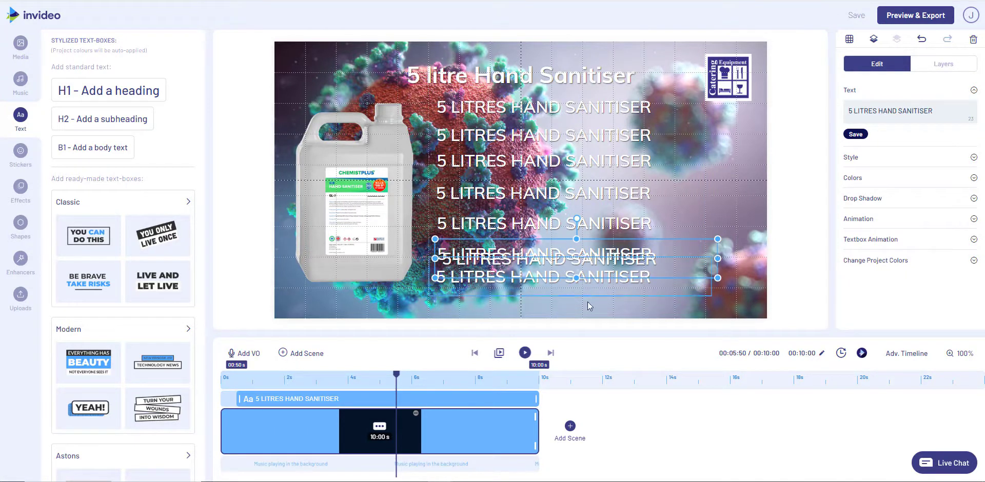
left_click_drag(577, 260, 576, 308)
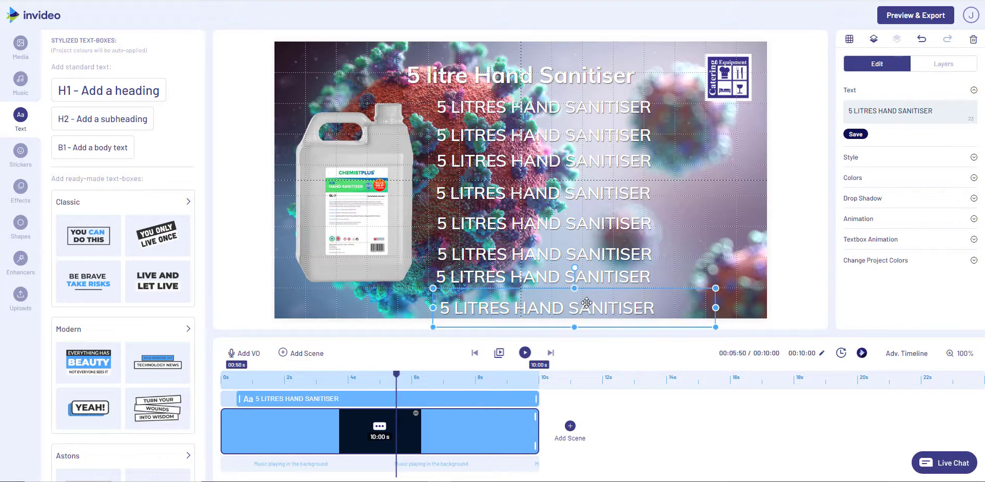
- Move the first two "5 LITRES HAND SANITISER" lines slightly up, closer to the heading
left_click(520, 110)
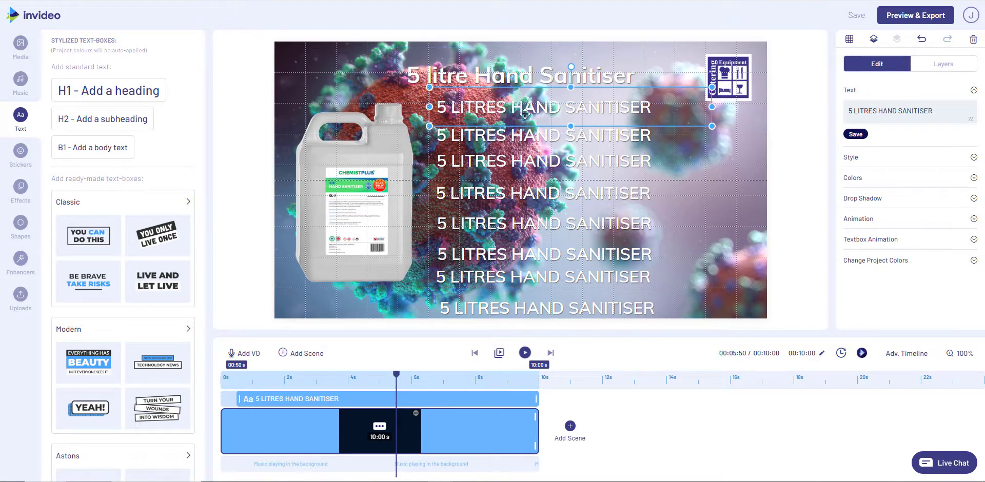
key("Up")
key("Up")
key("Up")
key("Up")
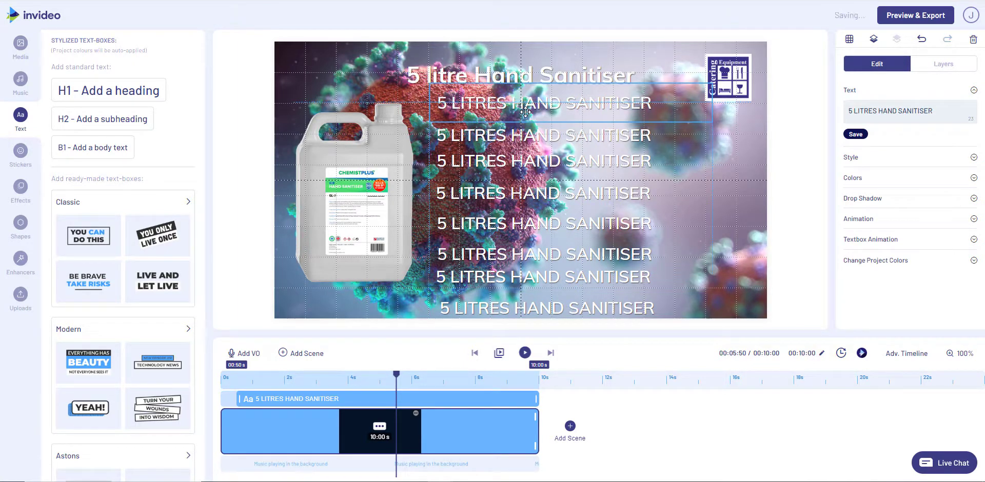
left_click(543, 143)
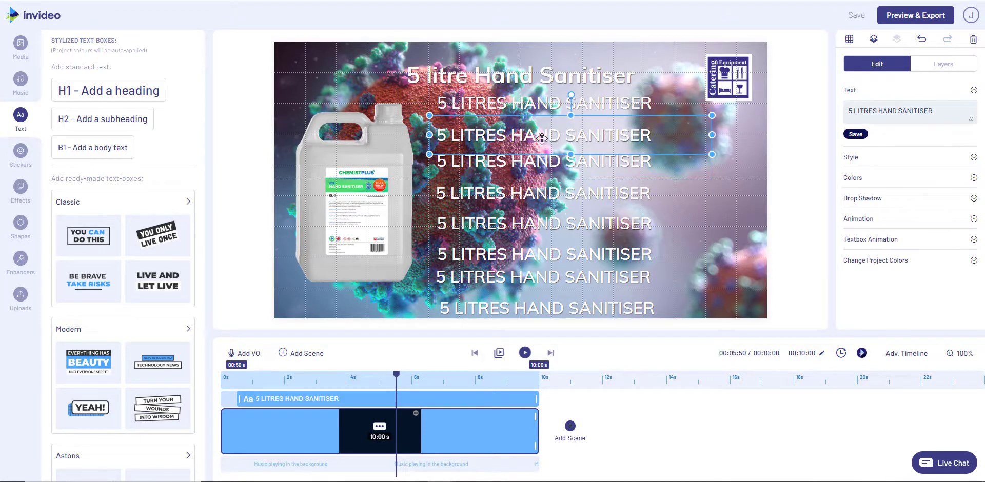
left_click_drag(541, 138, 542, 134)
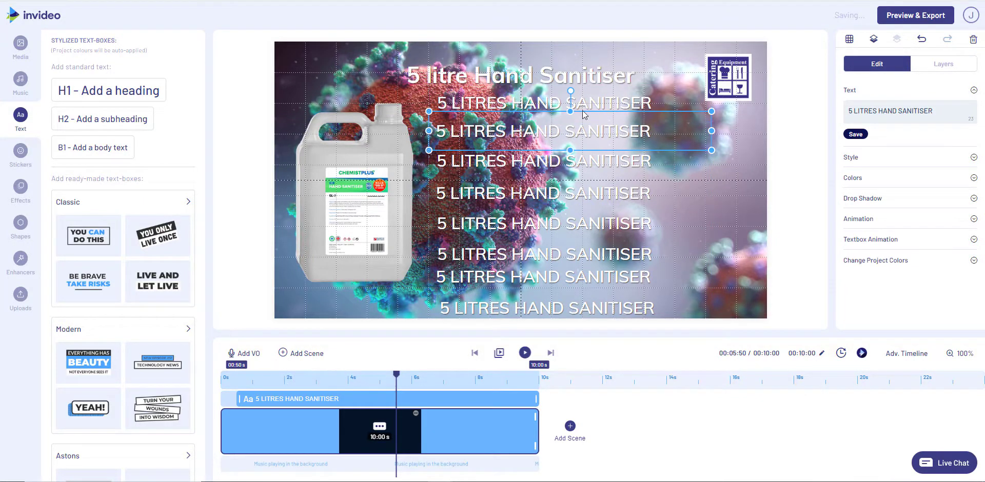
- Move the fourth and fifth text lines up so their spacing matches the lines above
left_click(575, 160)
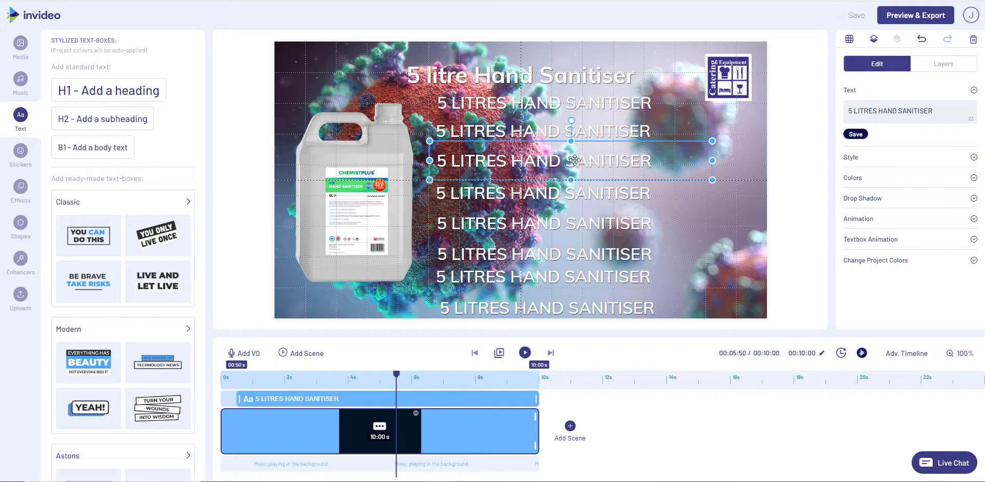
left_click(575, 192)
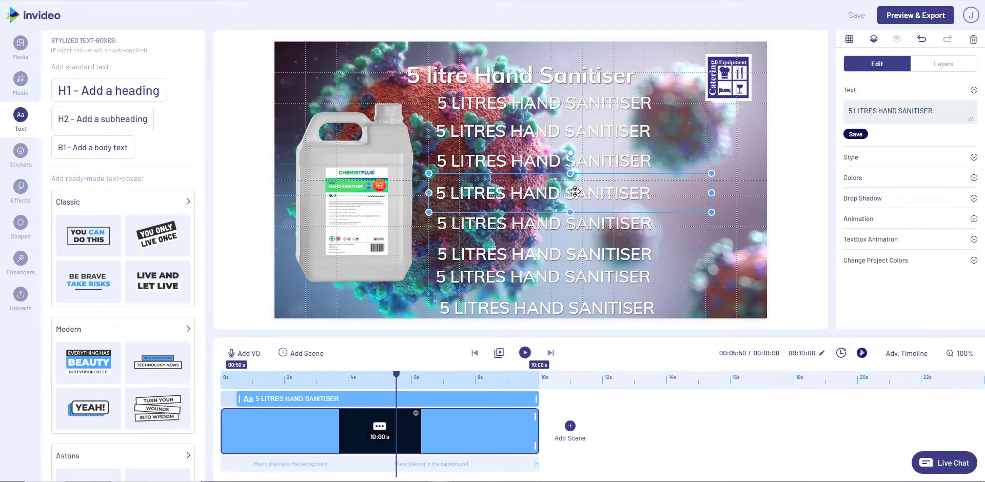
left_click_drag(575, 191, 575, 186)
left_click(578, 230)
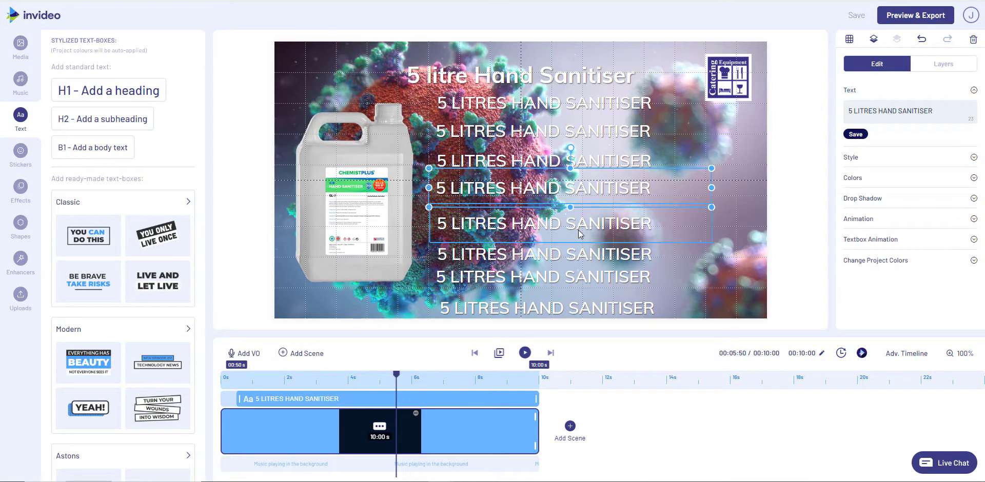
left_click_drag(578, 229, 575, 211)
- Move the seventh text line up into sixth place and pull the old sixth line down beneath it
left_click_drag(586, 253, 583, 229)
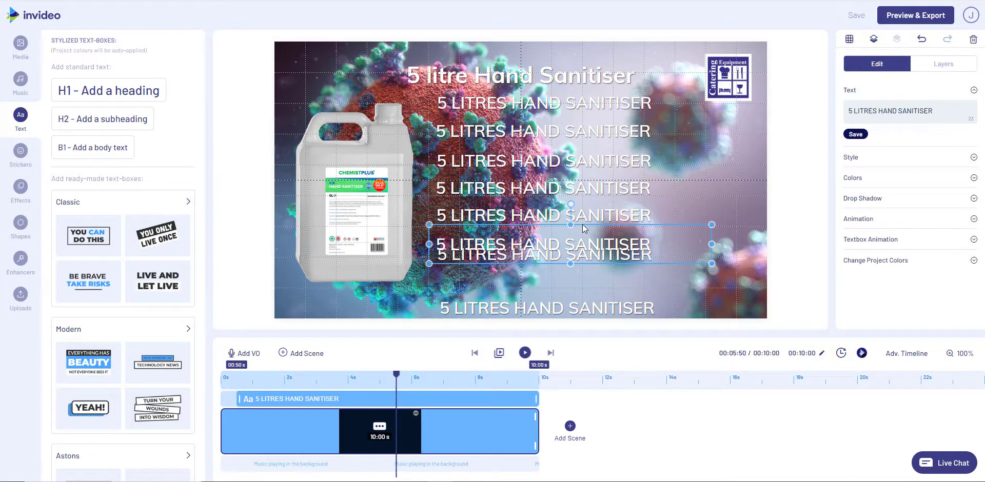
left_click(623, 284)
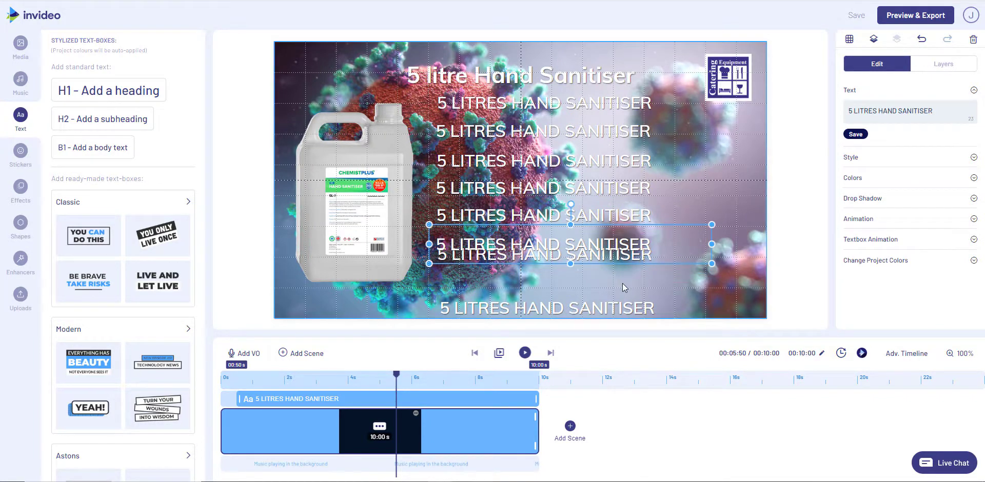
left_click(634, 256)
left_click_drag(587, 262, 551, 306)
left_click_drag(554, 260, 554, 248)
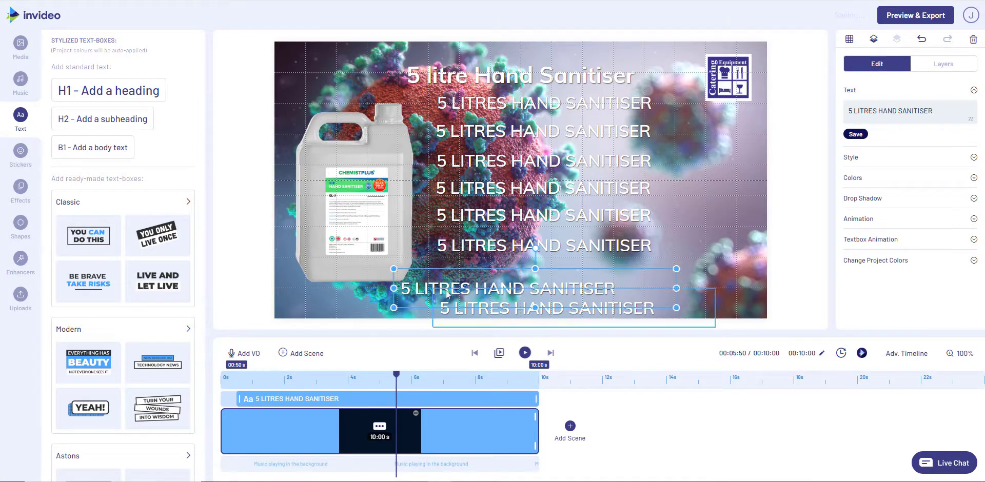
- Line up the two lowest text lines with the column's left edge and space them evenly under the sixth line
left_click_drag(442, 287, 443, 255)
left_click_drag(413, 297, 441, 301)
left_click_drag(447, 304, 447, 304)
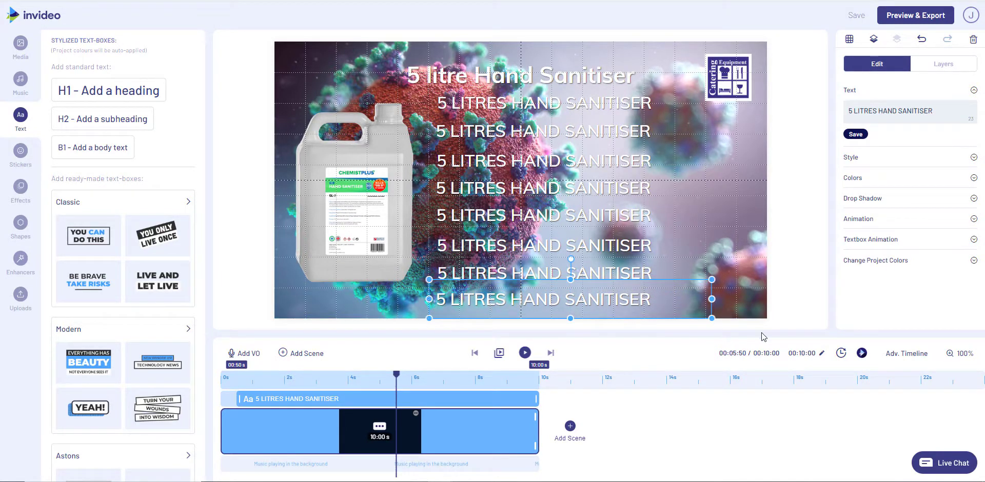
key("Down")
key("Down")
key("Down")
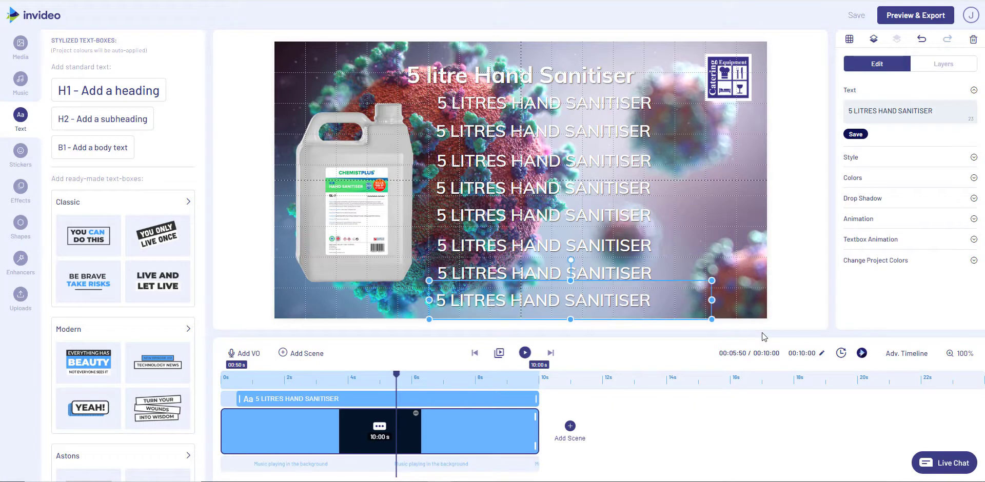
left_click(724, 188)
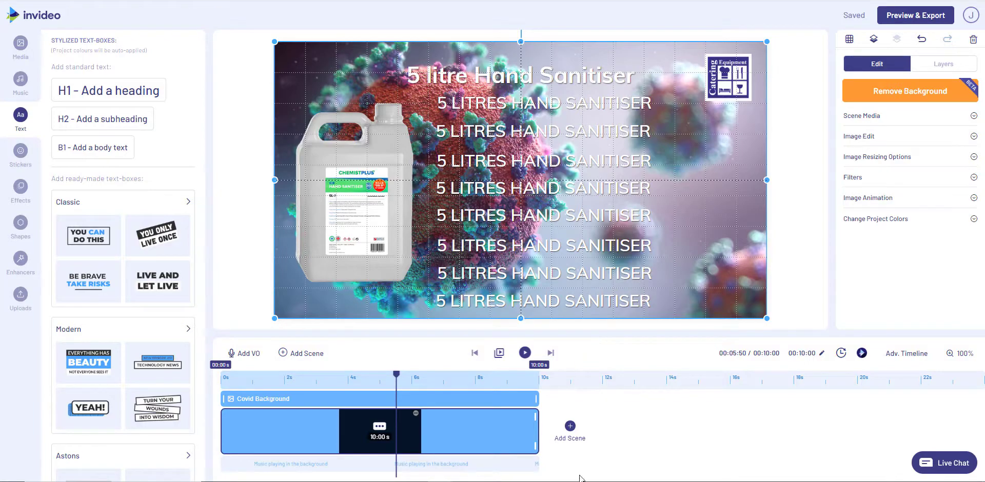
- Copy "PERFECT FOR COVID 19" from the Word document and replace the second text line with it in InVideo
left_click(467, 441)
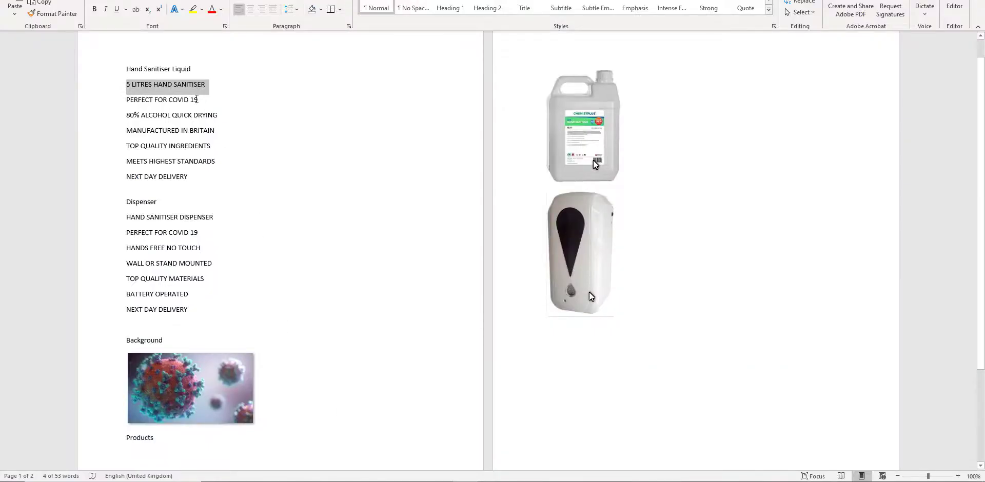
left_click_drag(200, 100, 137, 102)
key("ctrl+c")
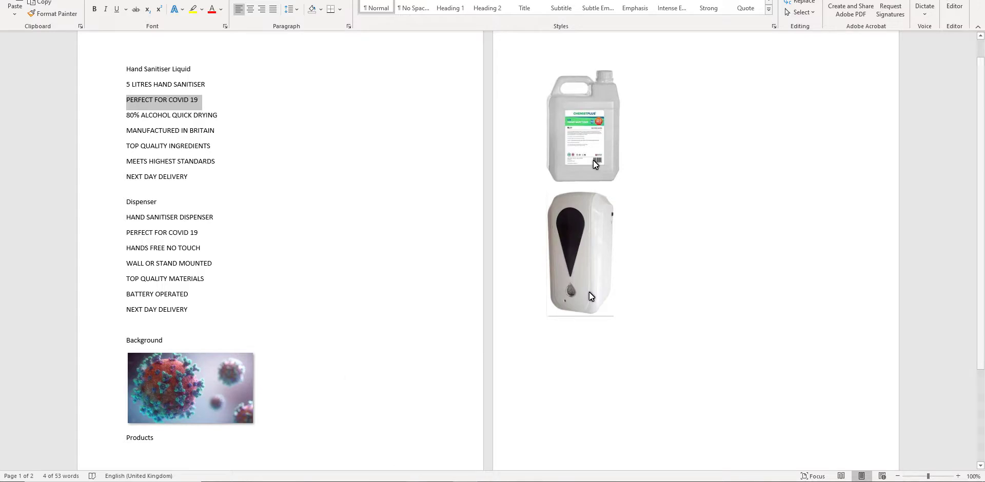
left_click(400, 469)
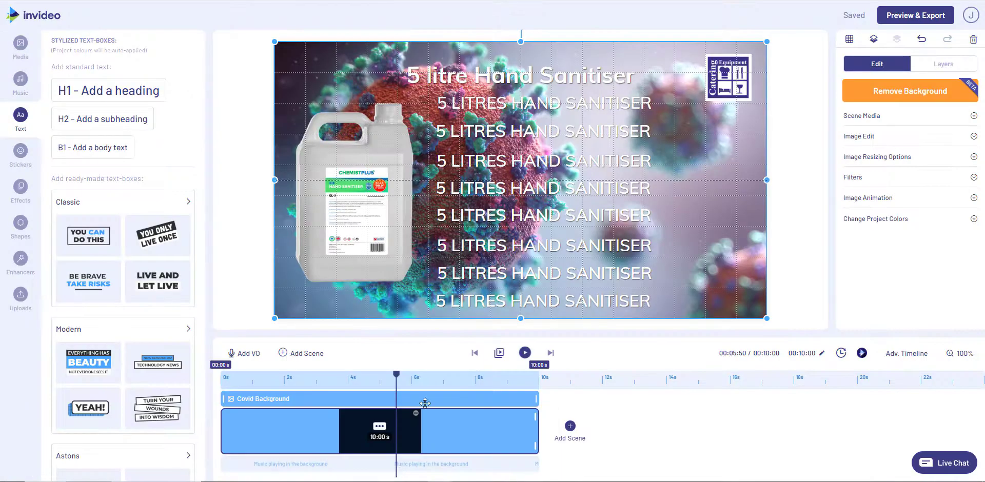
left_click(596, 129)
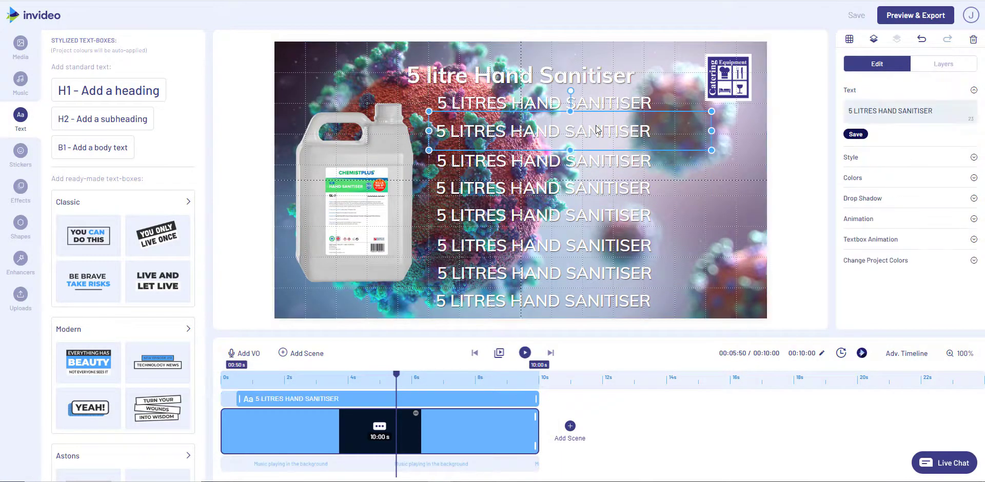
left_click_drag(931, 111, 850, 109)
key("ctrl+v")
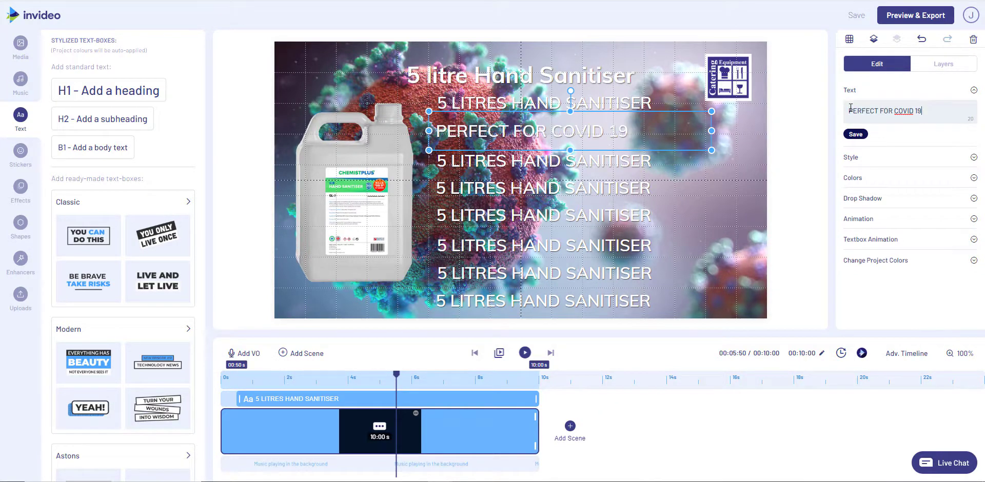
- Replace the third text line with "80% ALCOHOL QUICK DRYING", copied from the Word document
left_click(654, 164)
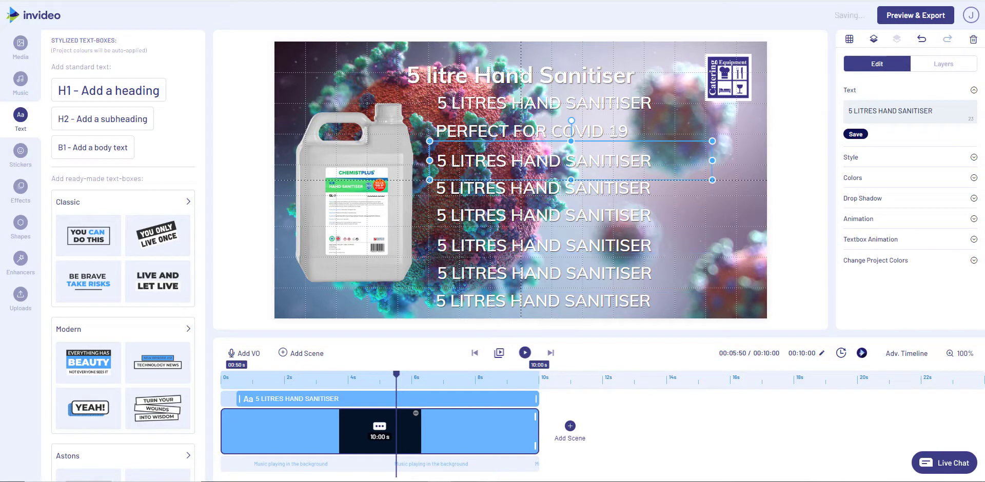
left_click(476, 481)
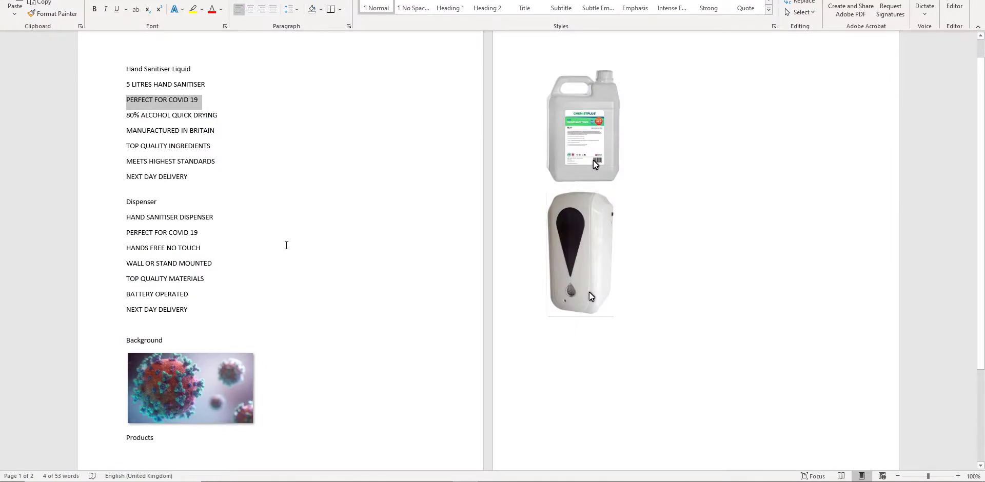
left_click_drag(220, 118, 129, 120)
key("ctrl+c")
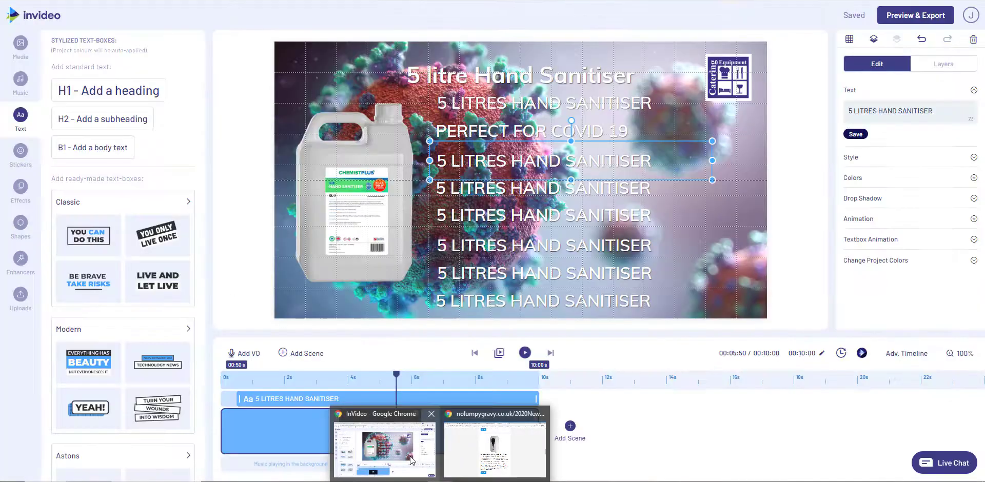
left_click(411, 456)
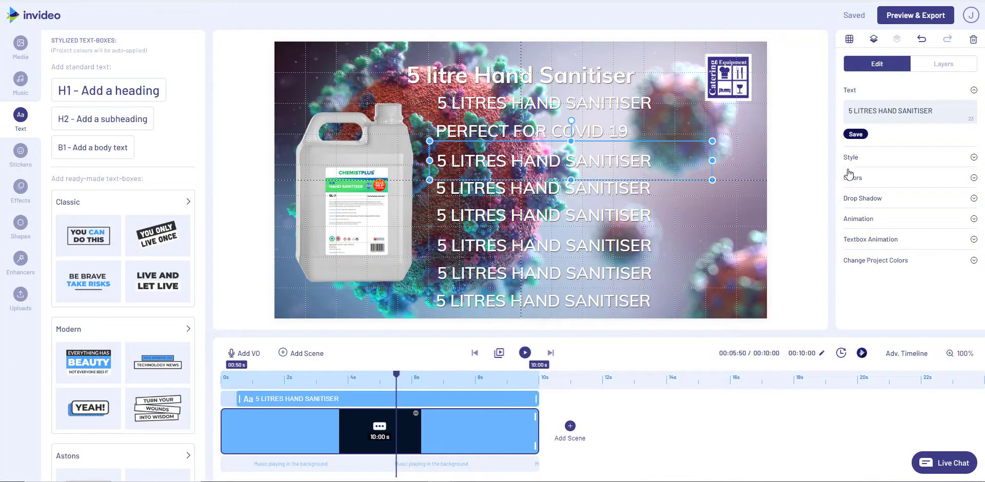
left_click_drag(933, 111, 846, 107)
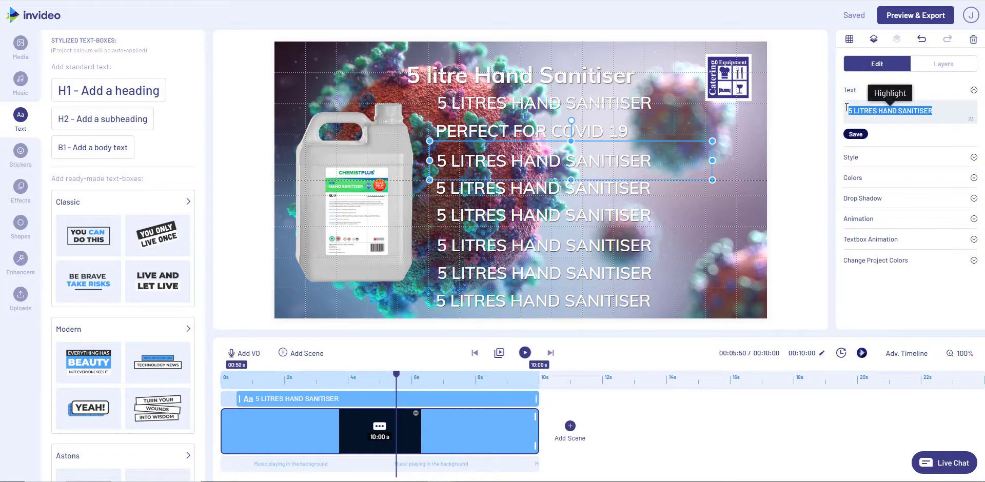
key("ctrl+v")
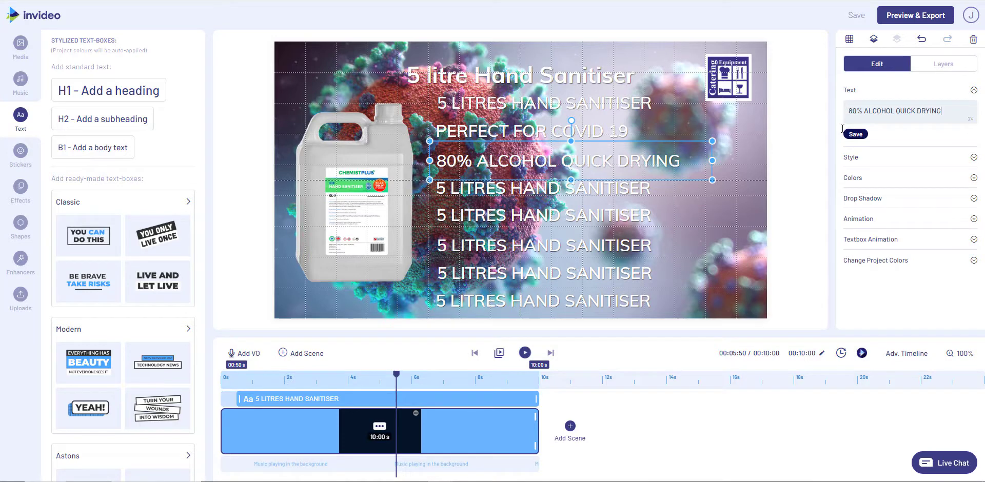
- Replace the fourth text line with "MANUFACTURED IN BRITAIN", copied from the Word document, and save the text
left_click(613, 194)
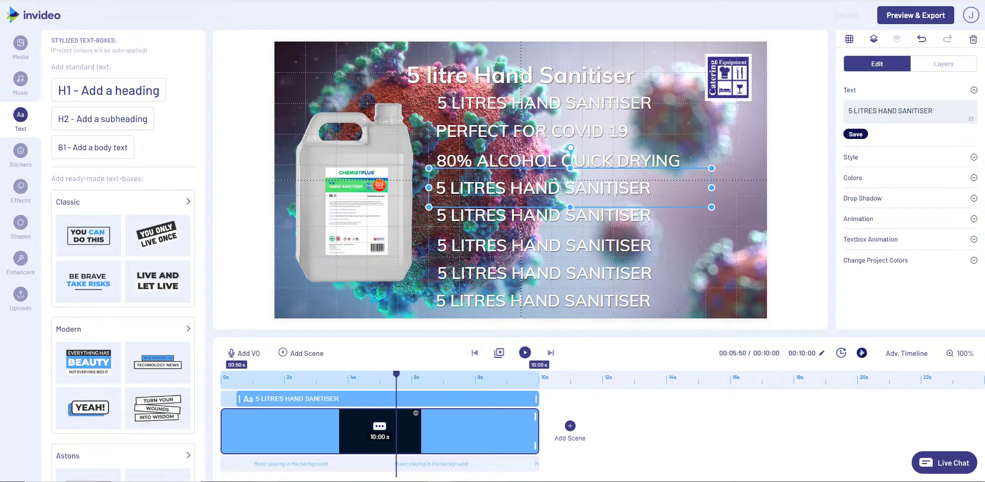
right_click(251, 481)
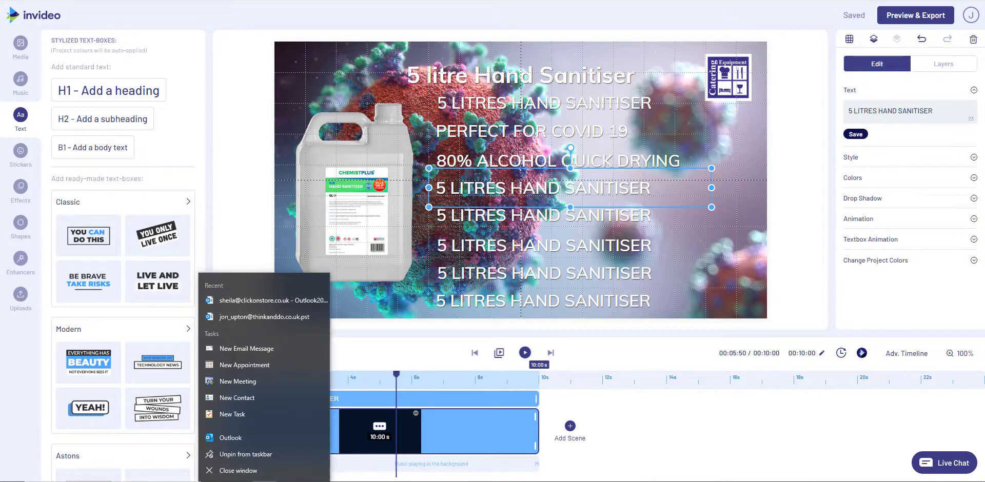
left_click(250, 471)
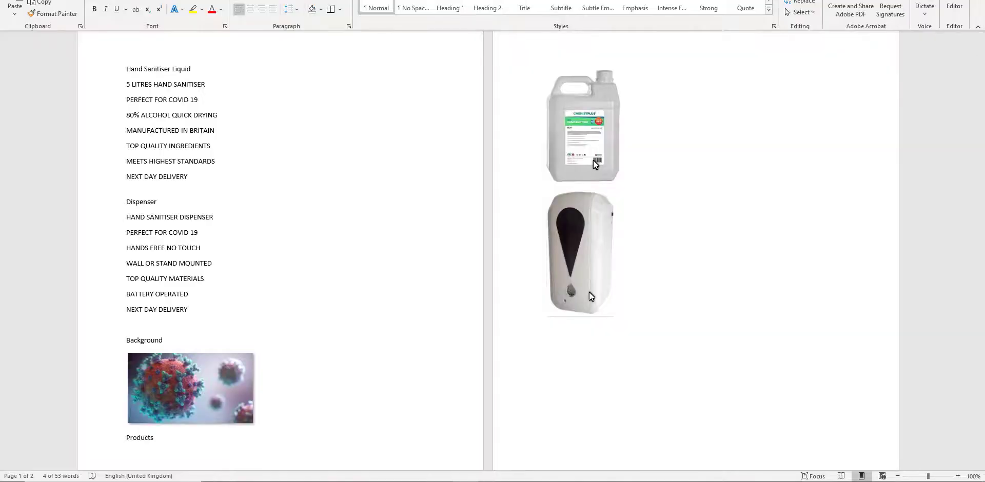
key("alt+Tab")
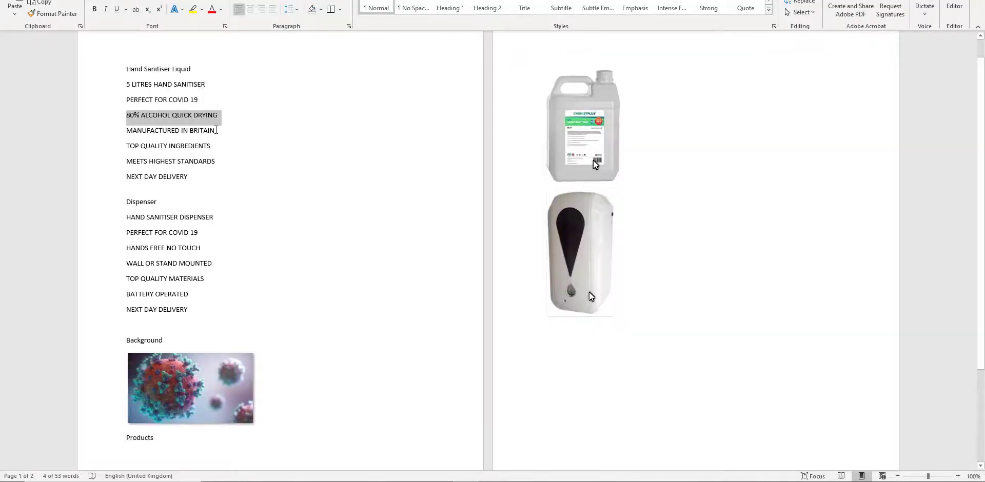
left_click_drag(215, 129, 154, 133)
key("ctrl+c")
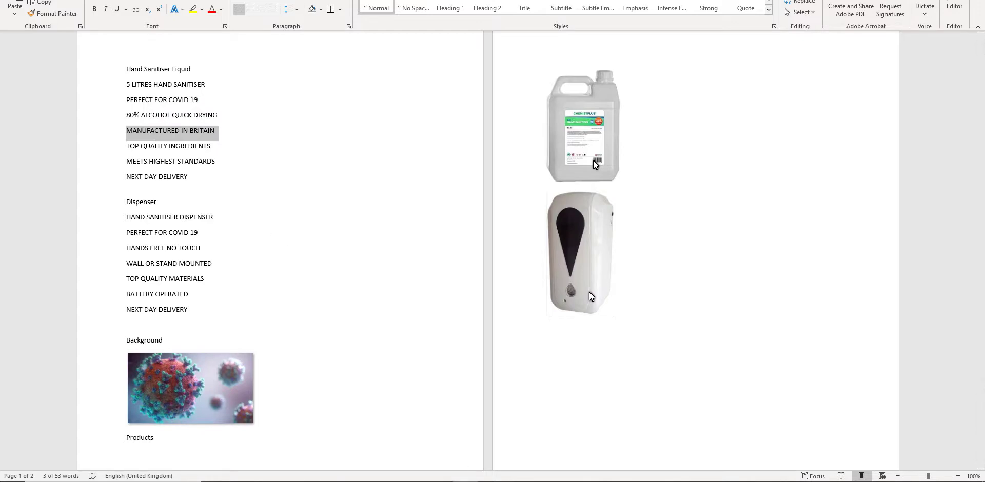
left_click(378, 449)
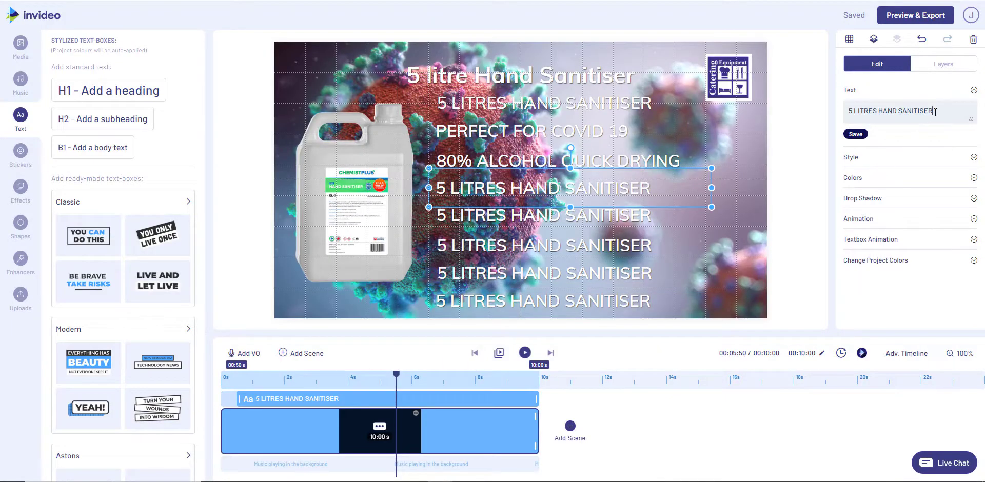
left_click_drag(935, 113, 872, 111)
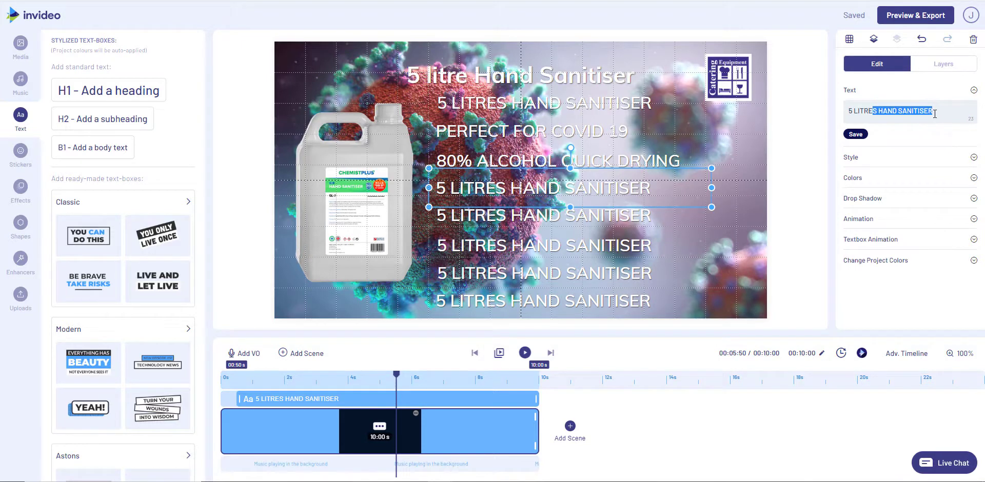
left_click_drag(935, 114, 843, 107)
key("ctrl+v")
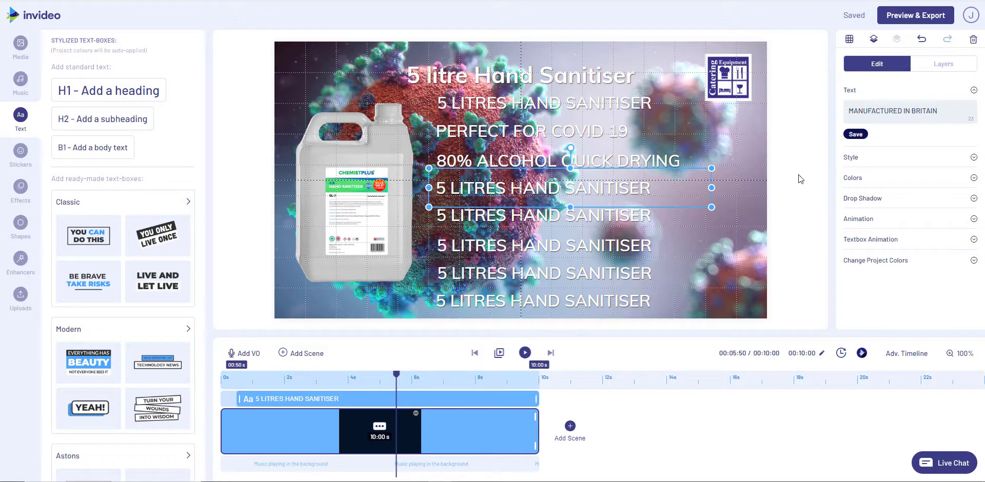
left_click(855, 134)
- Replace the fifth text line with "TOP QUALITY INGREDIENTS", copied from the Word document
left_click(508, 216)
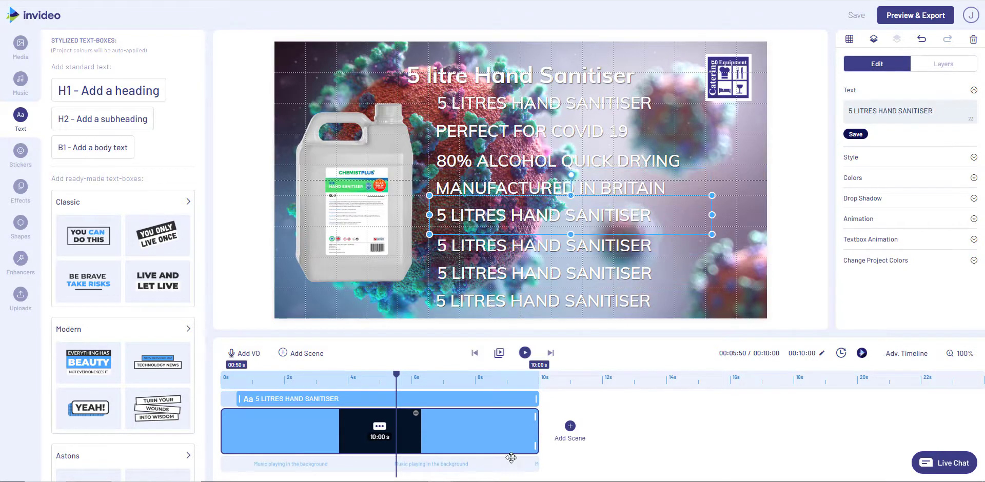
mouse_move(424, 481)
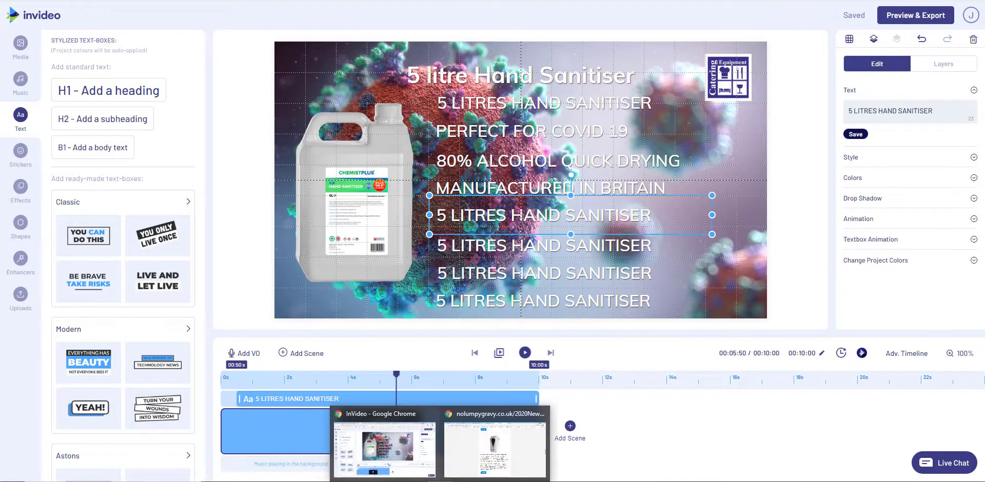
left_click(438, 461)
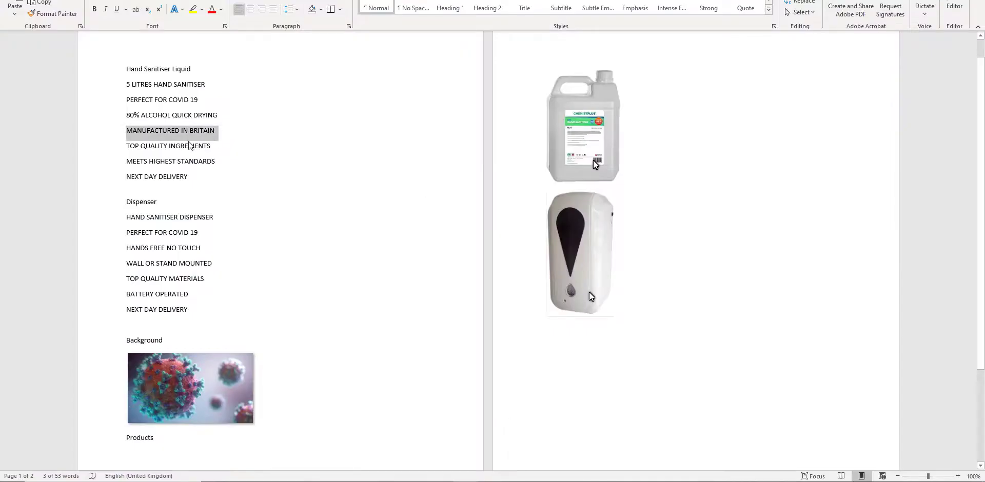
left_click_drag(209, 146, 130, 146)
key("ctrl+c")
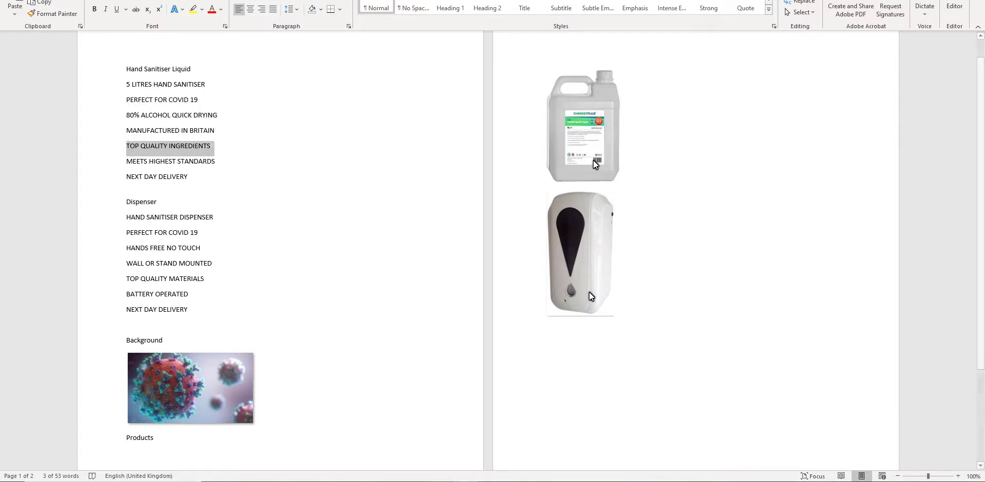
mouse_move(440, 481)
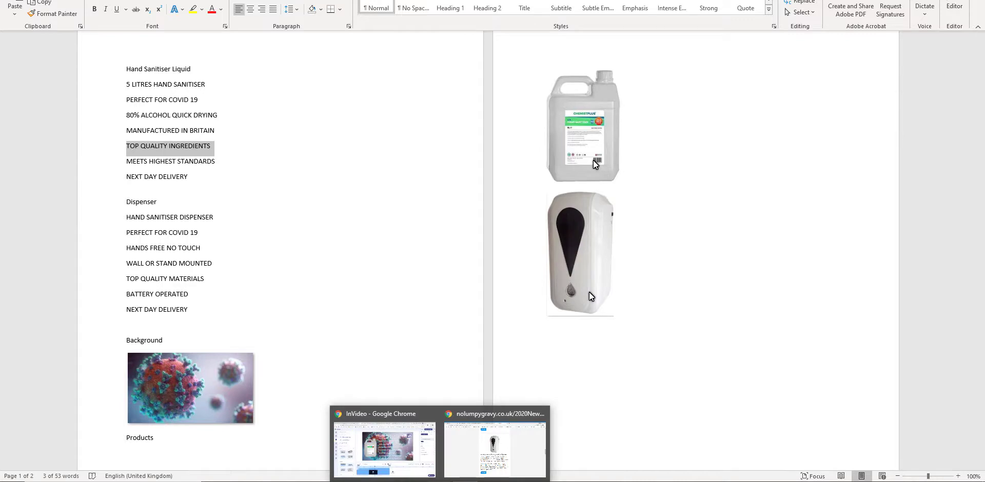
left_click(408, 465)
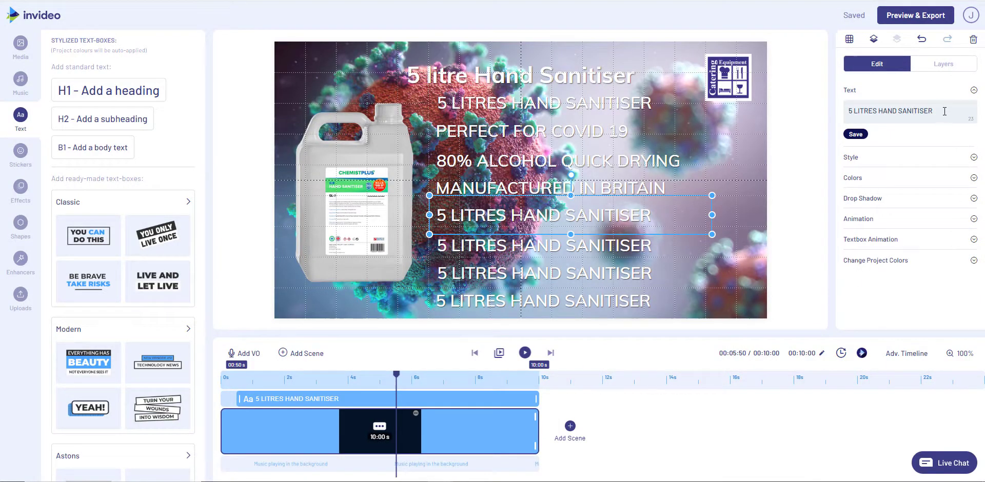
left_click_drag(932, 112, 855, 110)
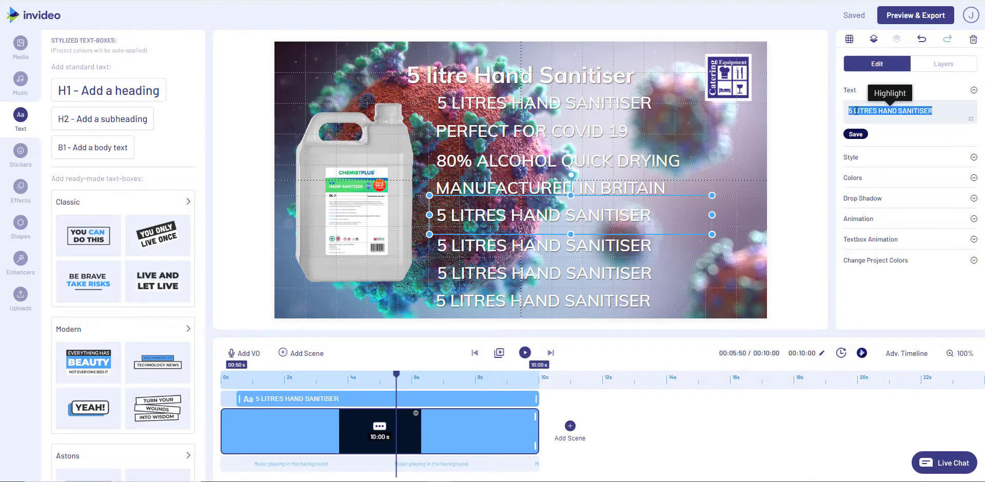
key("ctrl+v")
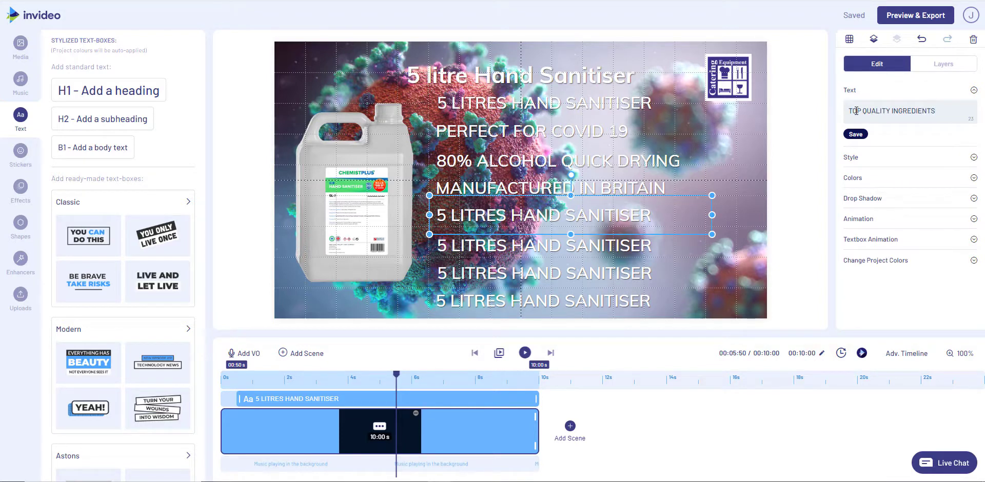
- Replace the sixth text line with "MEETS HIGHEST STANDARDS", copied from the Word document, and save the text
left_click(659, 254)
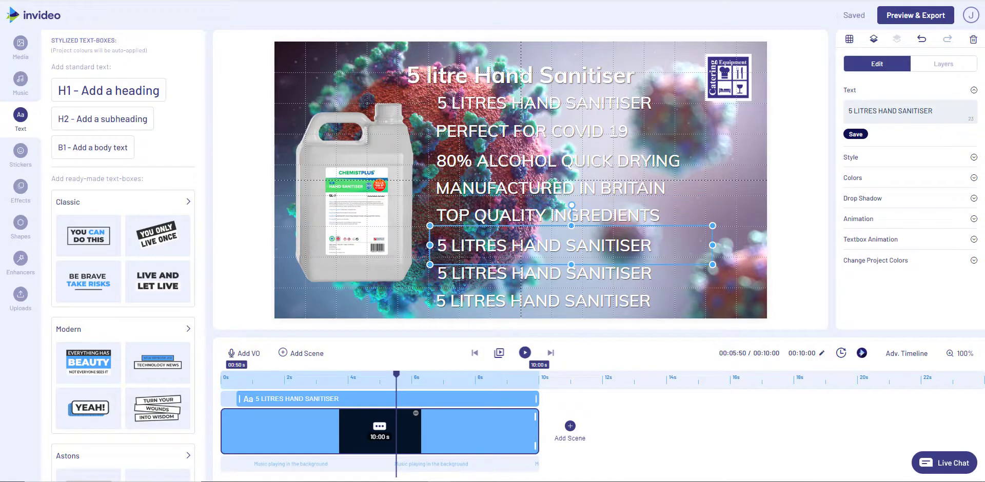
key("alt+Tab")
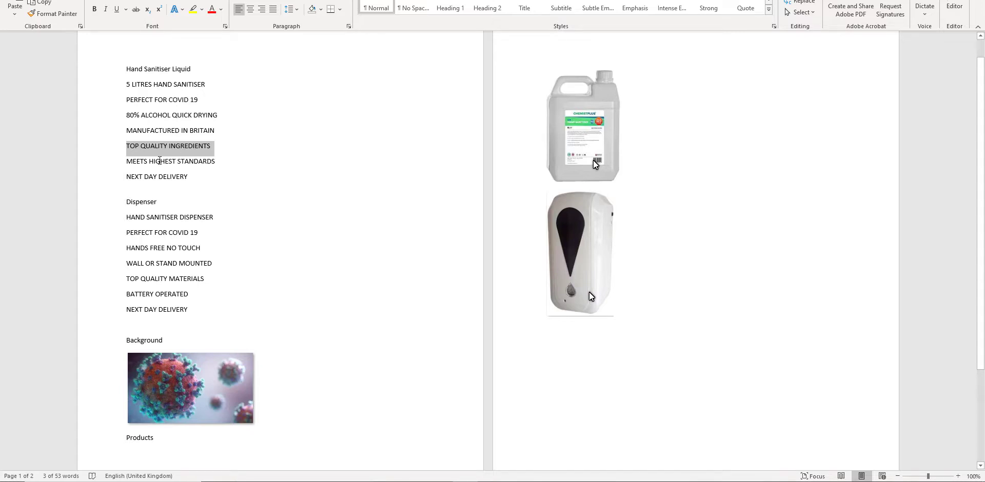
left_click_drag(214, 163, 129, 161)
key("ctrl+c")
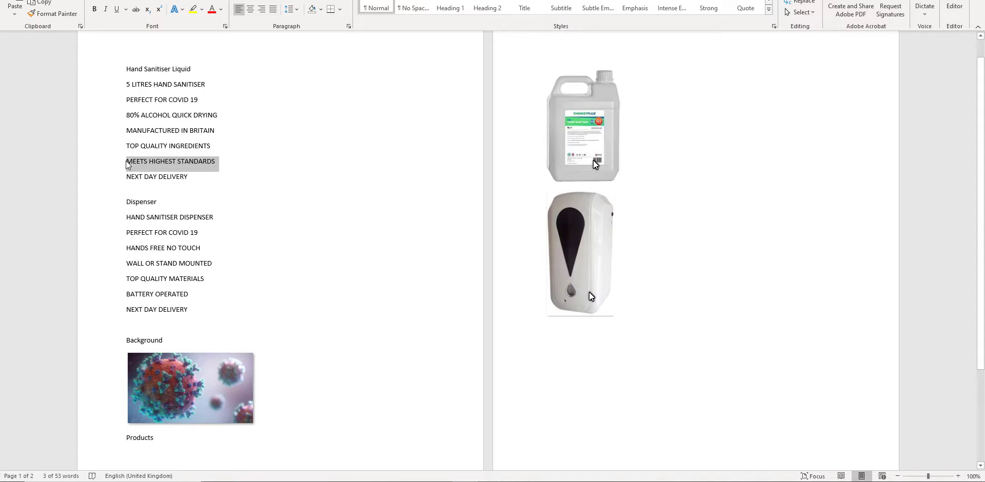
mouse_move(540, 481)
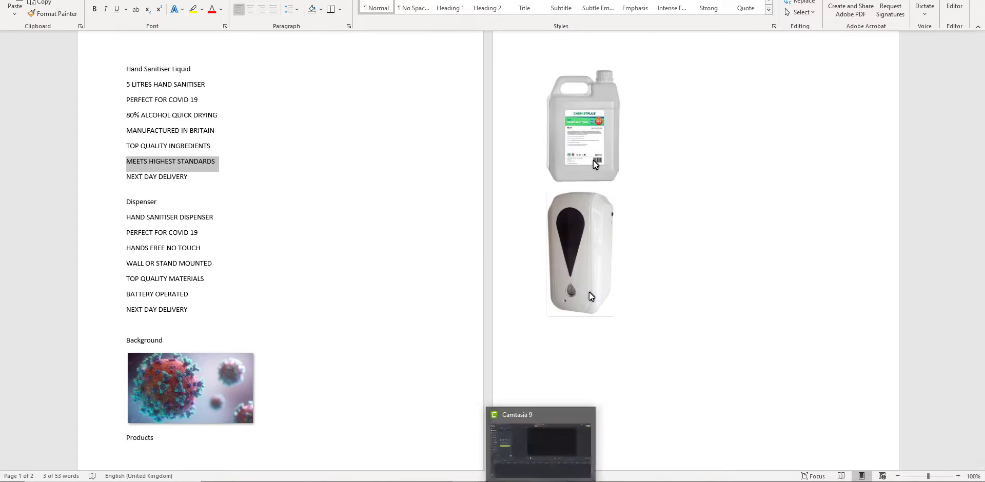
left_click(439, 481)
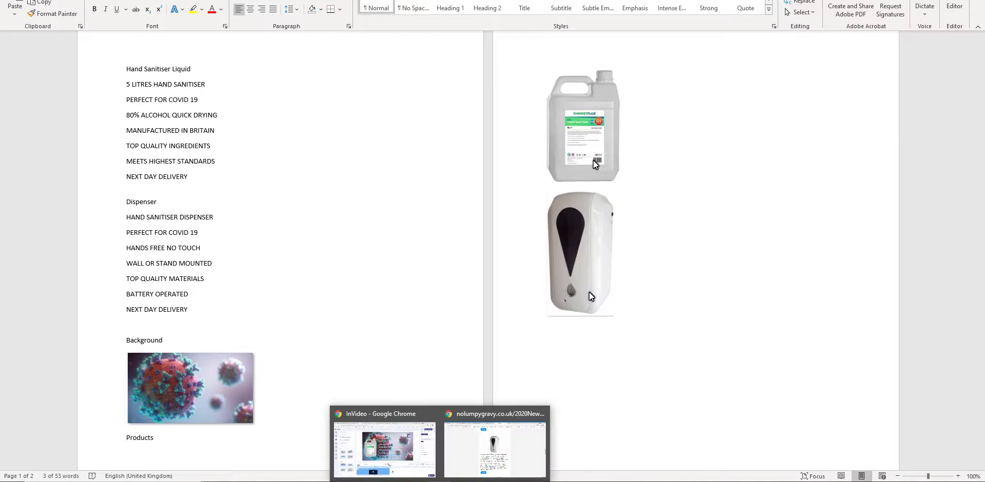
left_click(420, 468)
left_click_drag(932, 111, 849, 118)
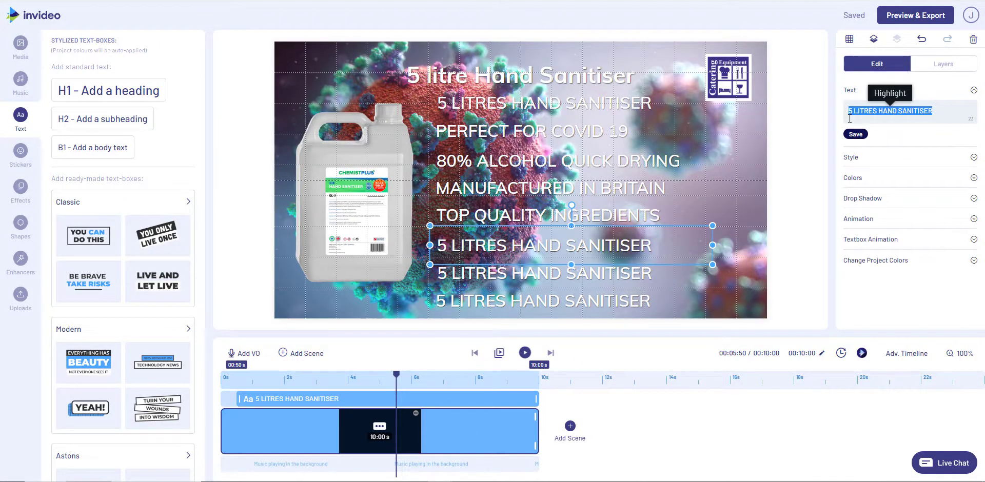
key("ctrl+v")
left_click(855, 134)
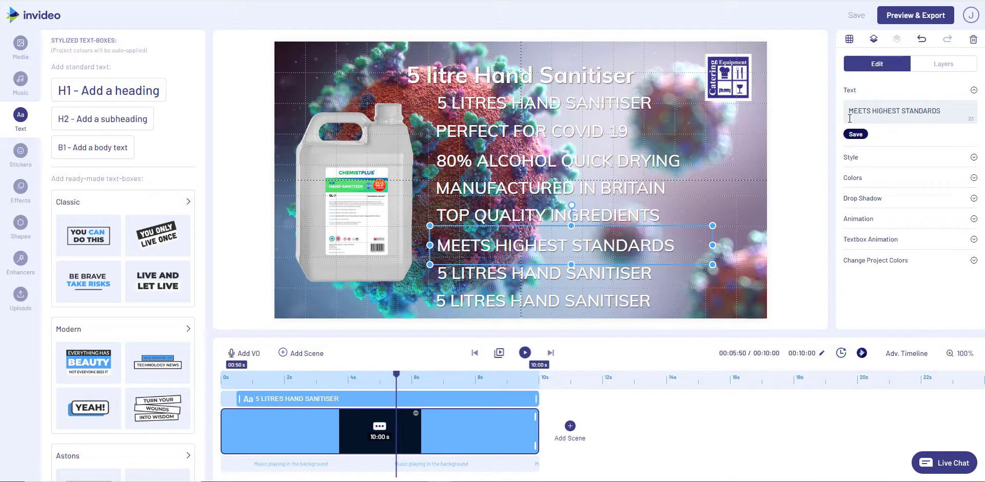
- Replace the seventh text line with "NEXT DAY DELIVERY" from the Word document, save it, and delete the surplus line below
left_click(645, 279)
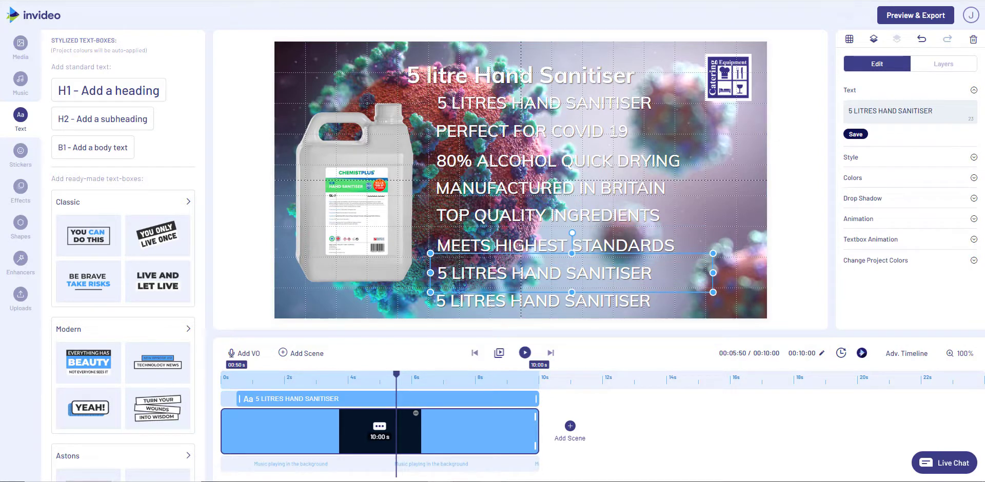
key("alt+Tab")
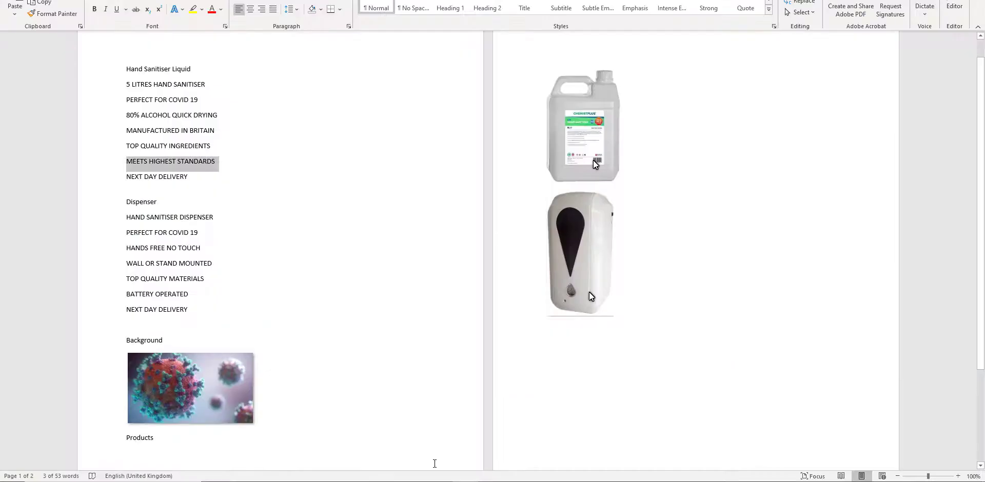
left_click_drag(190, 176, 129, 179)
key("ctrl+c")
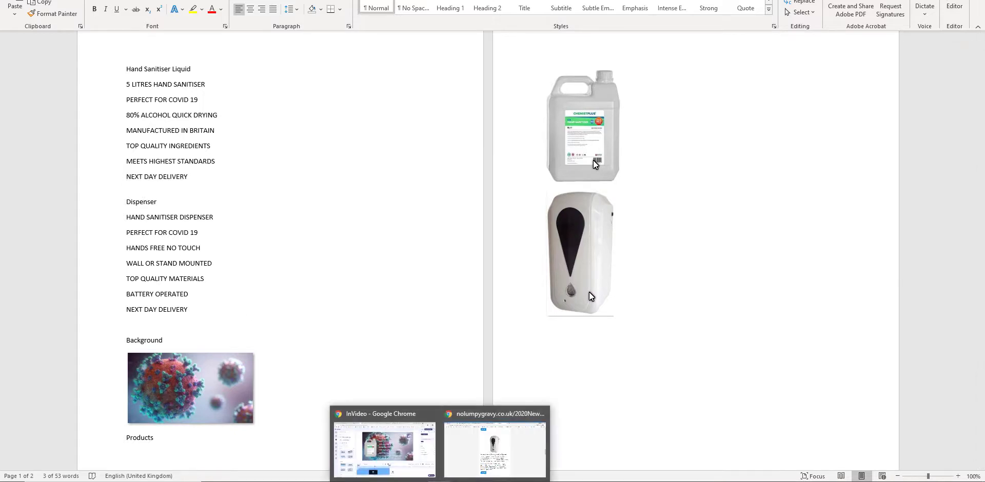
left_click(380, 446)
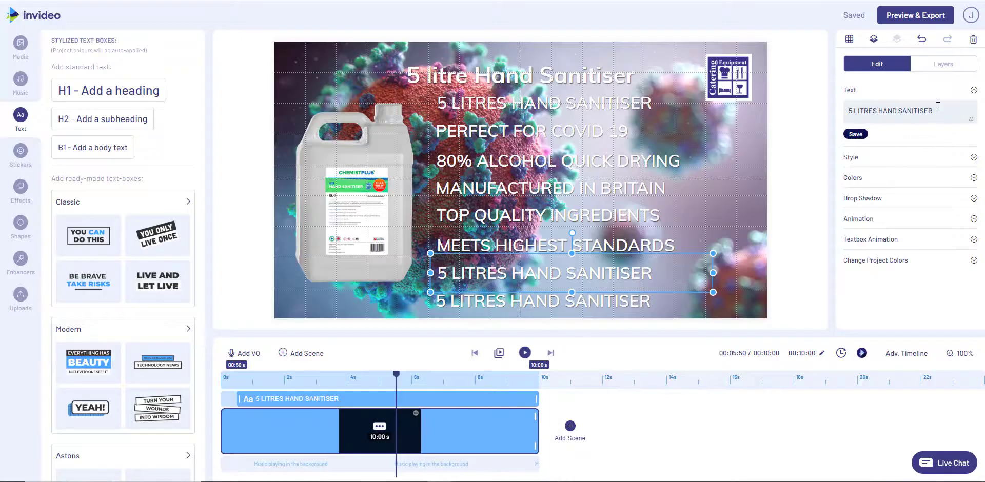
left_click_drag(938, 106, 847, 111)
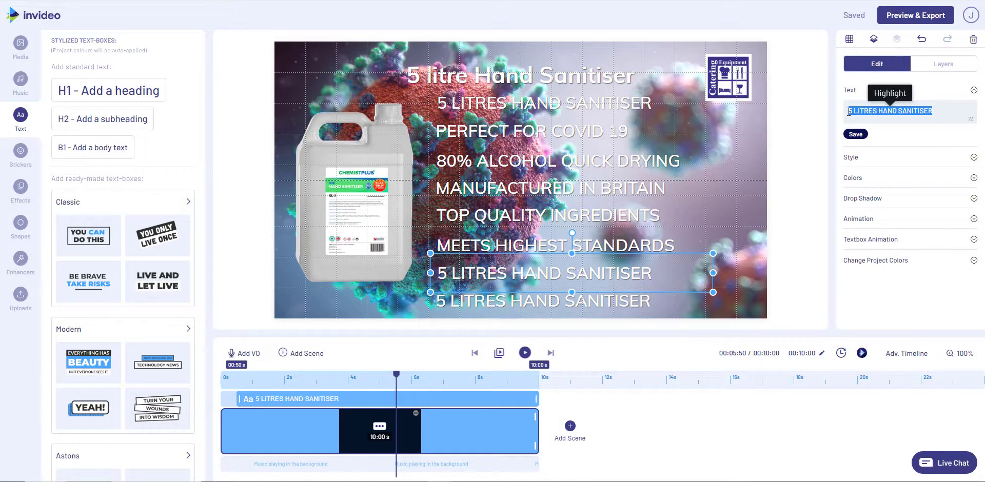
key("ctrl+v")
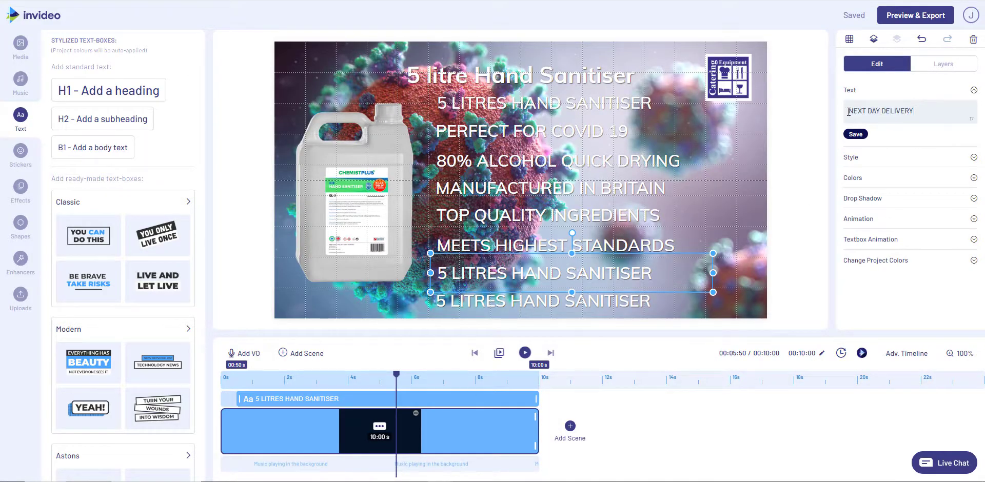
left_click(854, 134)
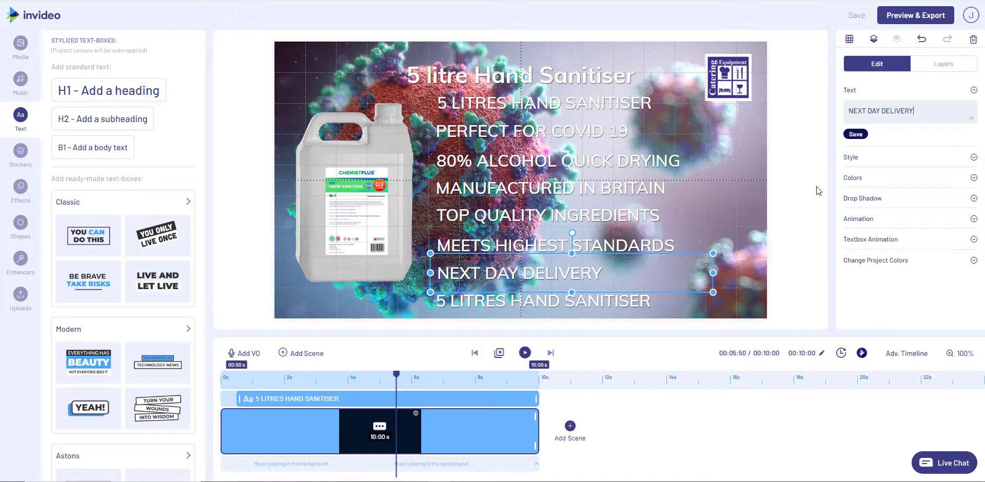
left_click(627, 303)
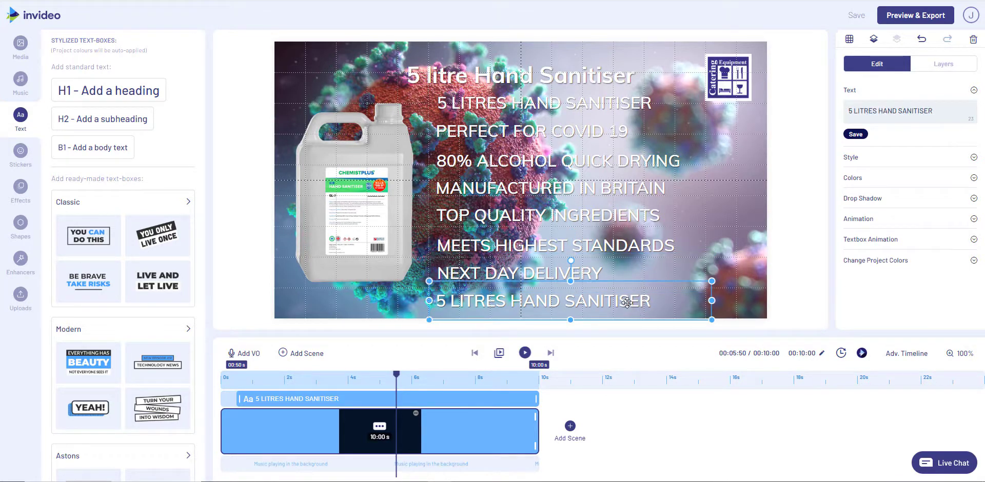
key("Delete")
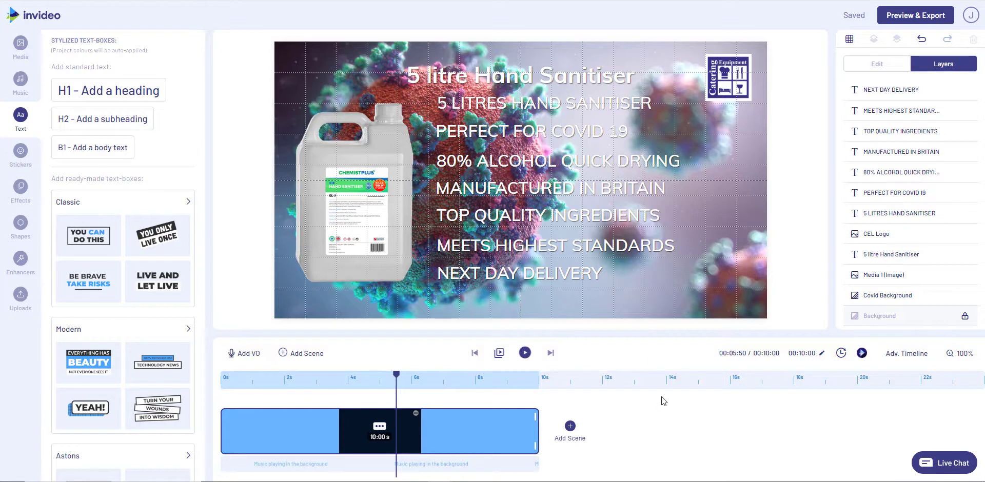
left_click(558, 277)
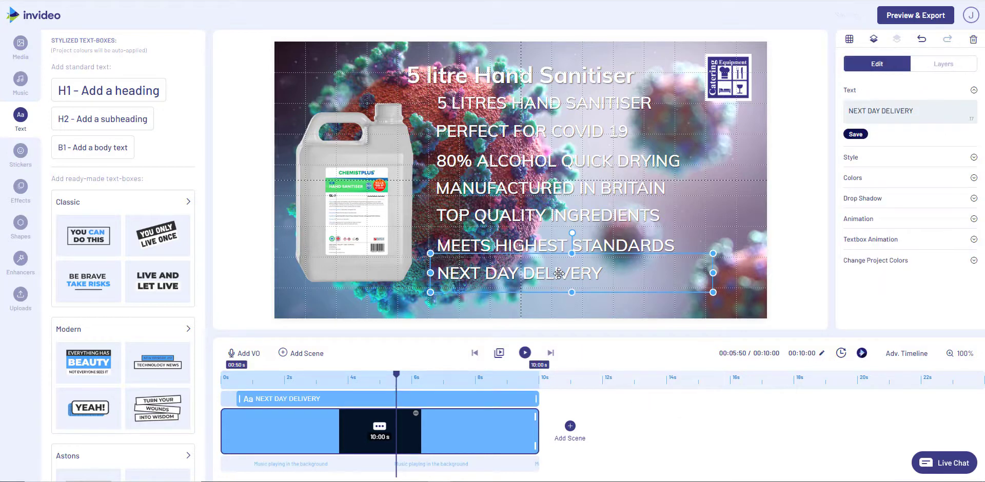
left_click_drag(559, 274, 584, 287)
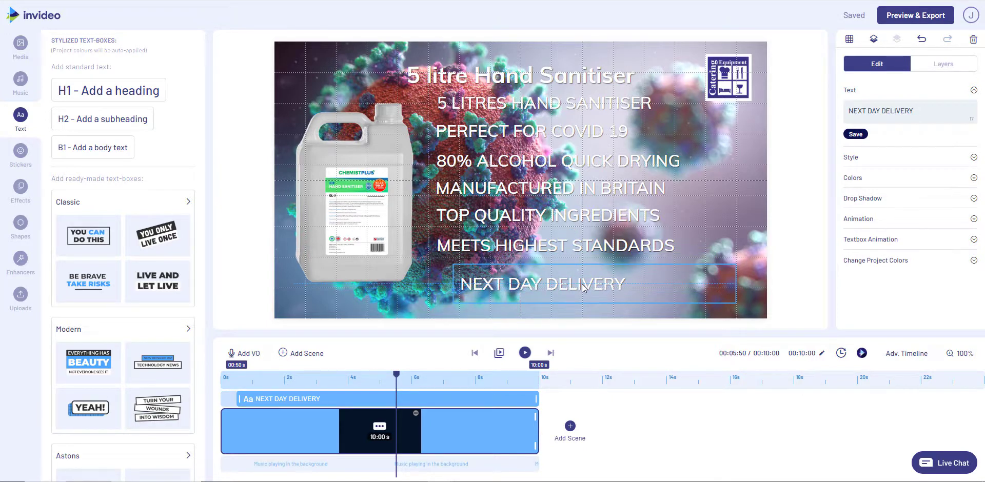
left_click_drag(584, 287, 583, 287)
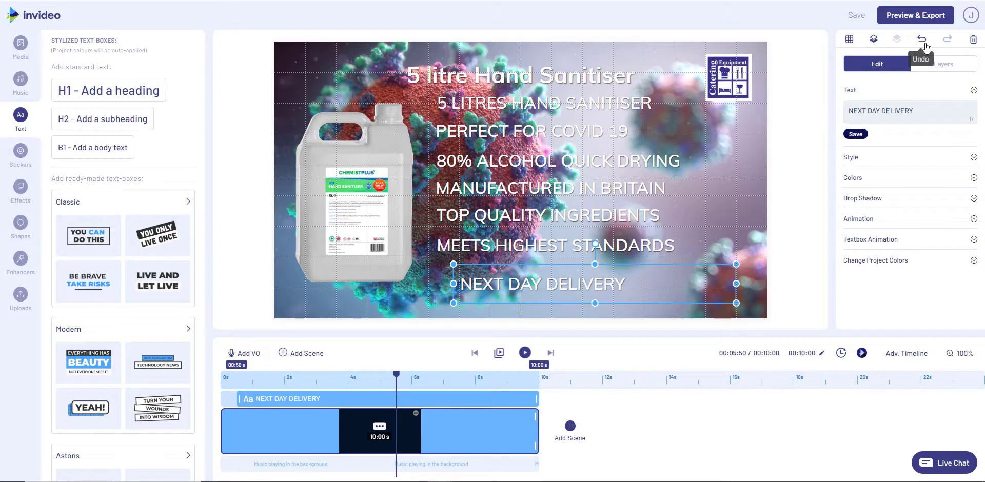
left_click(922, 41)
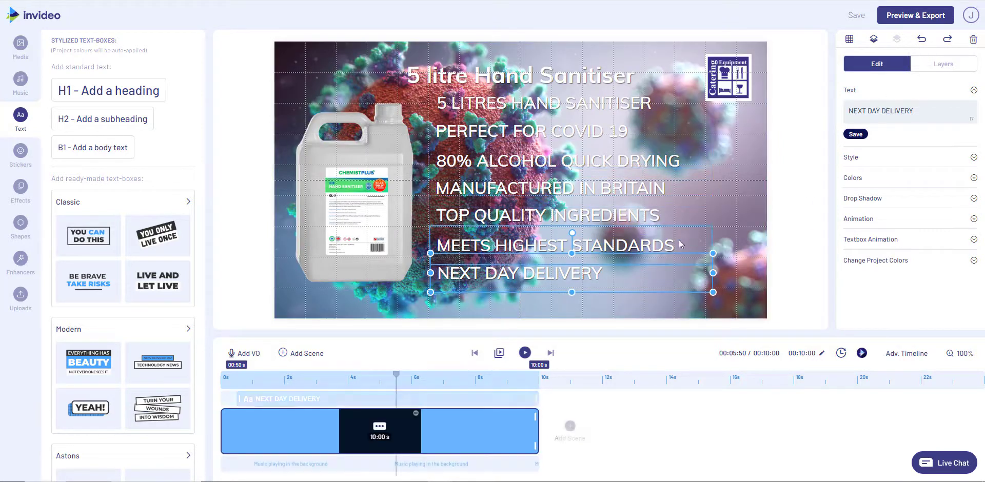
- Shift the "80% ALCOHOL QUICK DRYING" line horizontally to the right, away from the bottle, keeping its height in the column
left_click(488, 160)
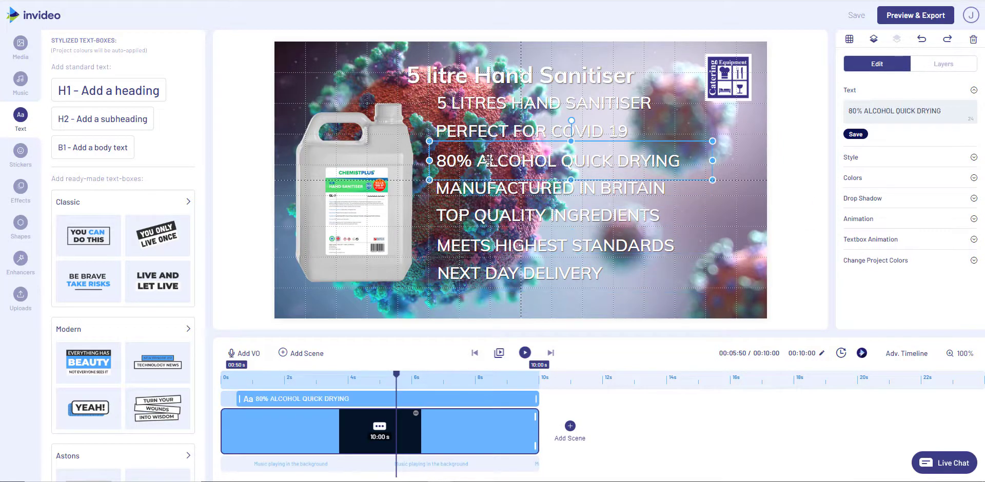
left_click_drag(487, 160, 506, 162)
left_click_drag(508, 162, 531, 161)
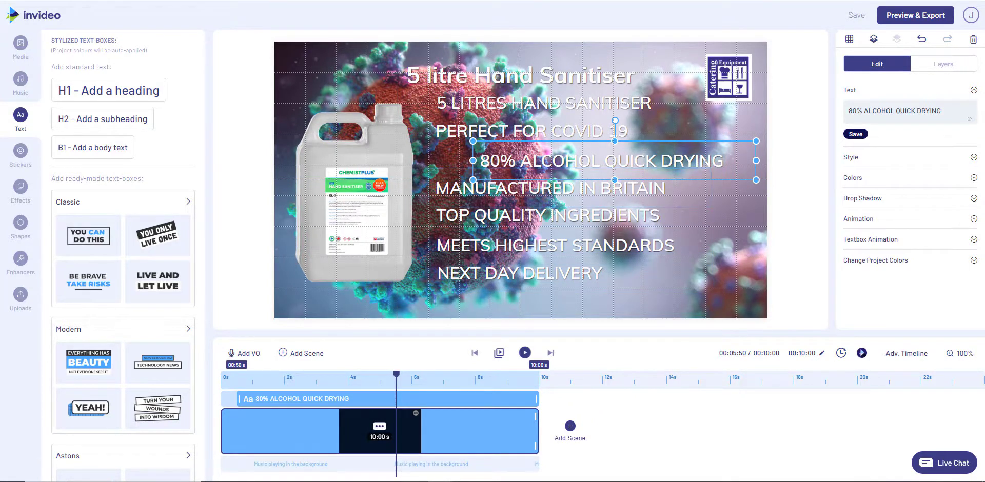
key("Left")
key("Left")
key("Left")
key("Left")
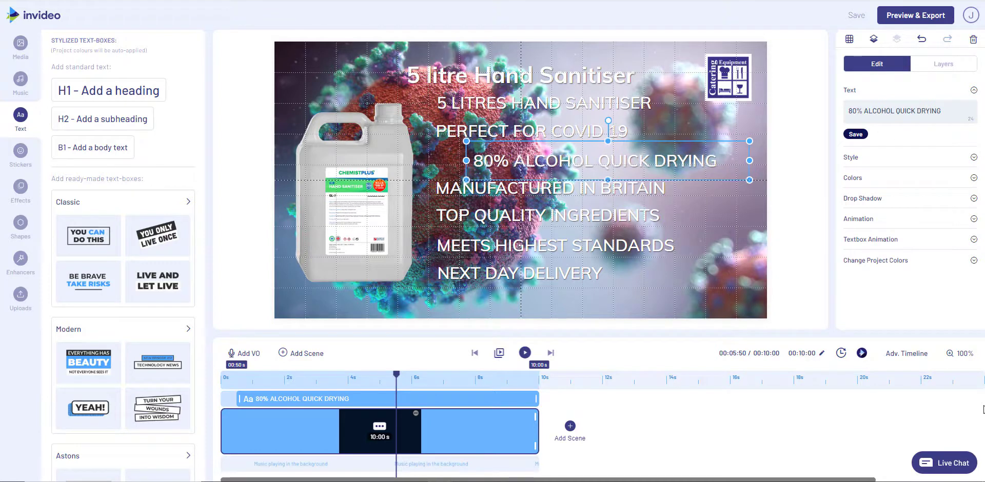
key("Left")
key("Left")
key("Left")
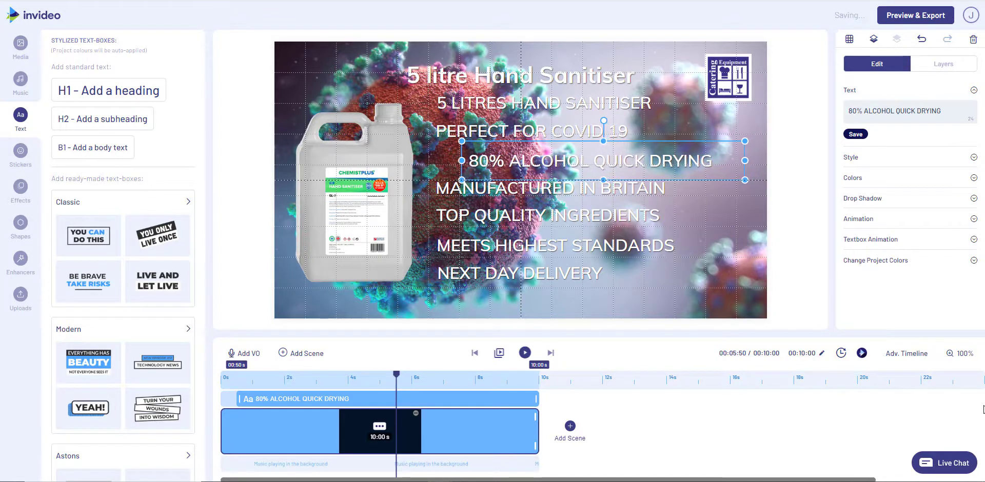
key("Left")
key("Left")
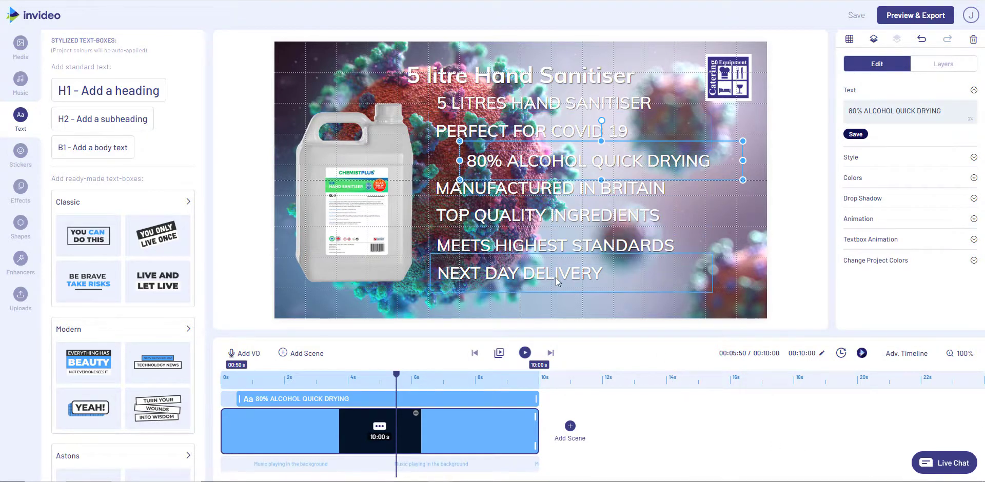
- Shift the other six feature lines to the right so they align with the start of "80% ALCOHOL QUICK DRYING"
left_click(562, 195)
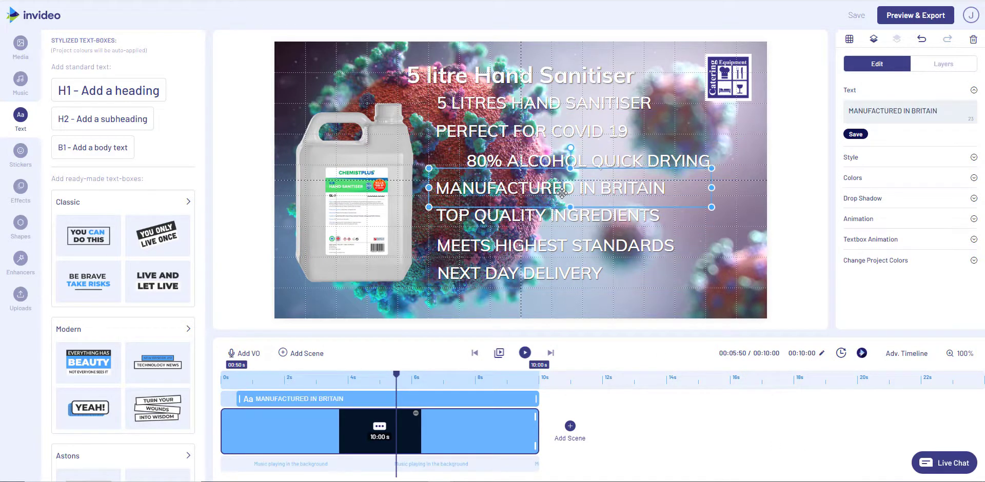
left_click_drag(562, 192, 593, 192)
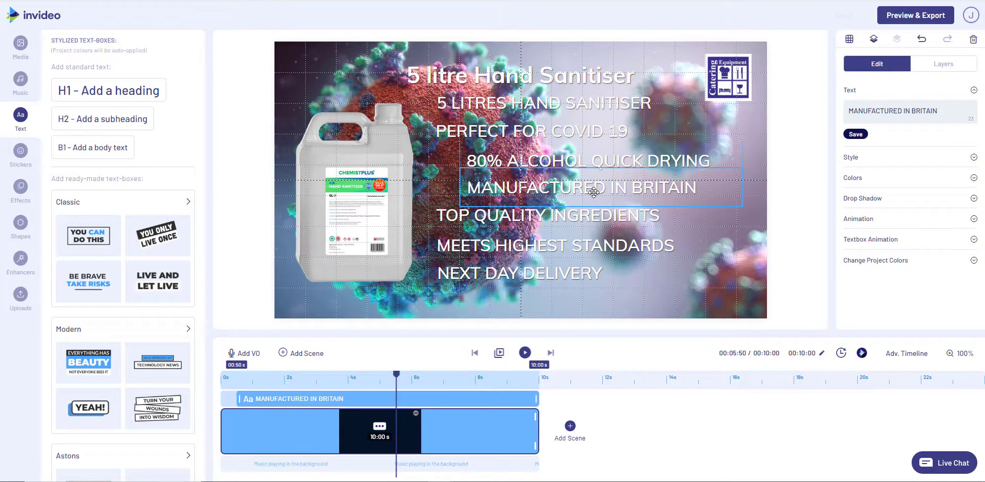
left_click(509, 222)
left_click_drag(509, 222, 529, 223)
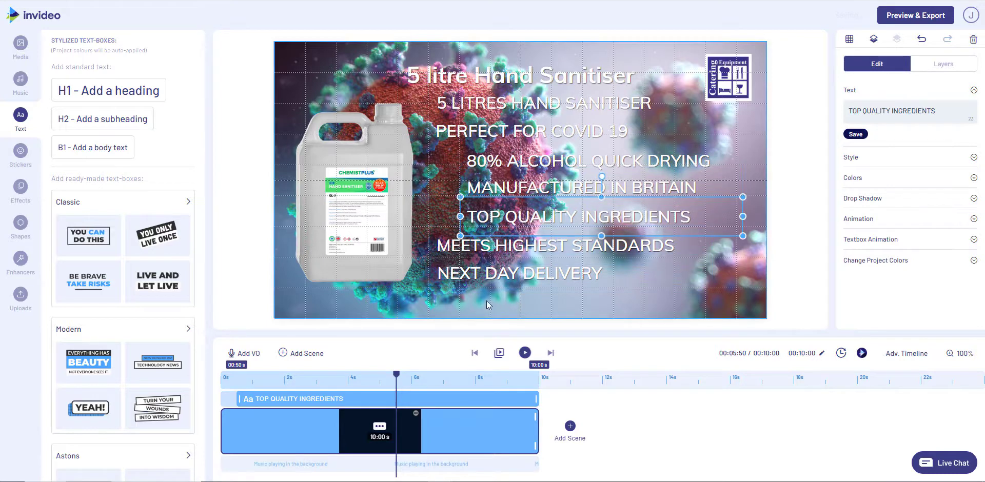
left_click(511, 249)
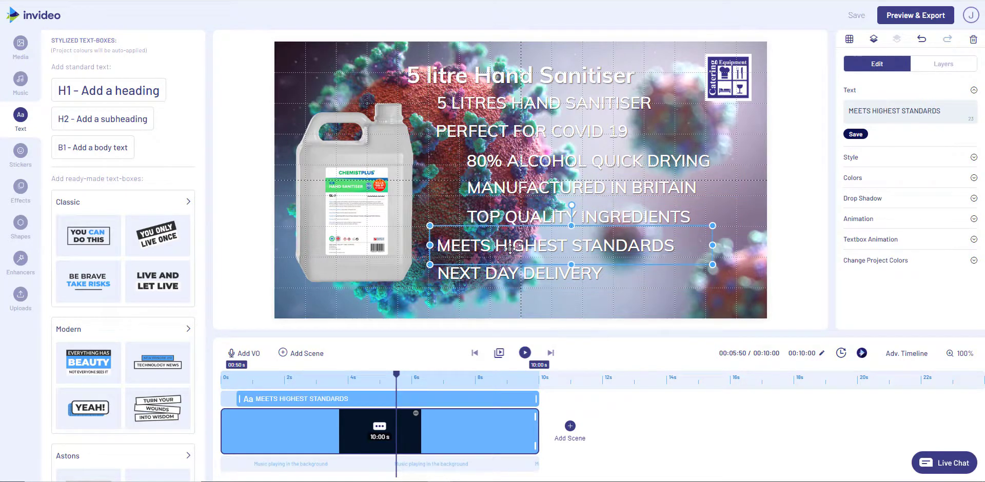
left_click_drag(510, 249, 539, 250)
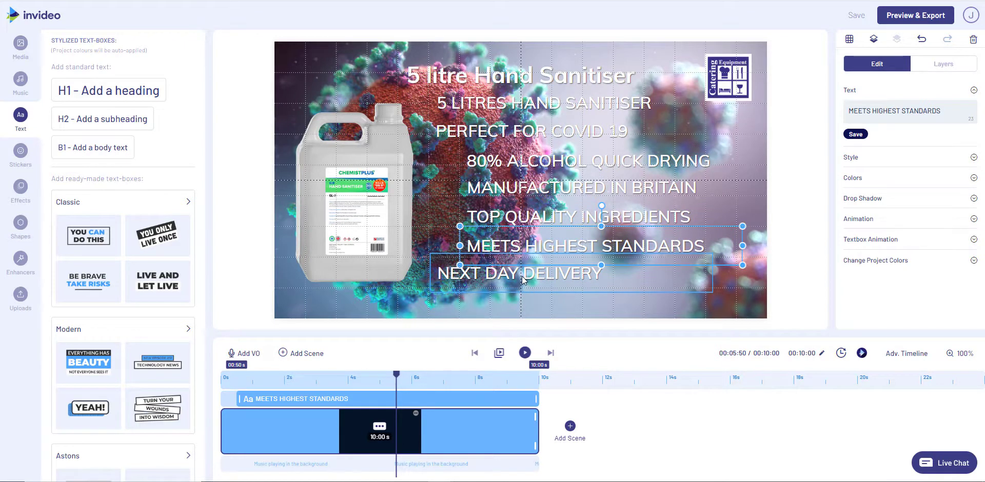
left_click_drag(523, 278, 547, 277)
left_click(504, 133)
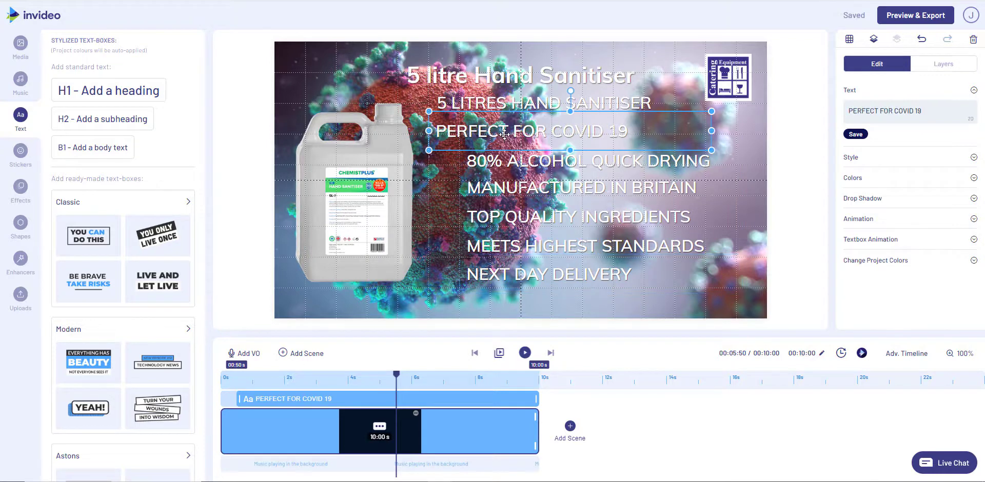
left_click_drag(504, 134, 568, 106)
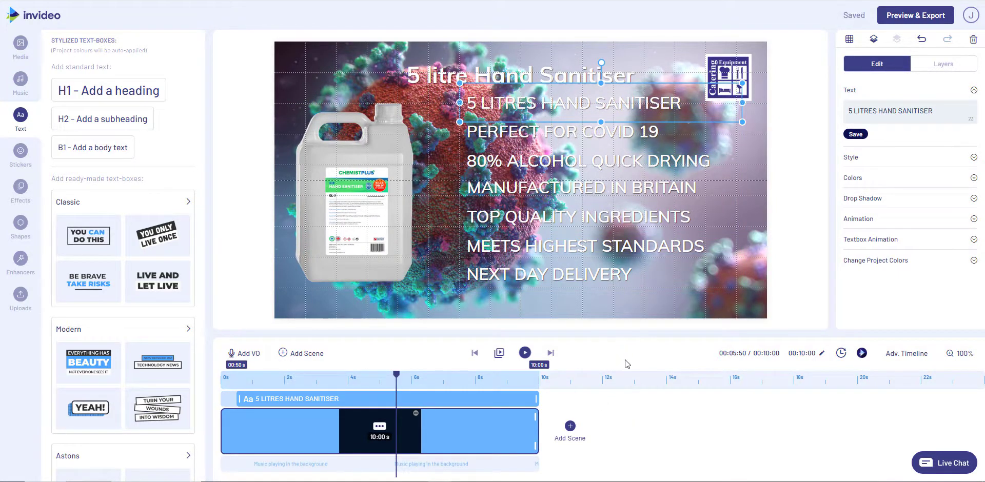
- Nudge the "NEXT DAY DELIVERY" line straight down towards the lower edge of the scene
left_click(597, 277)
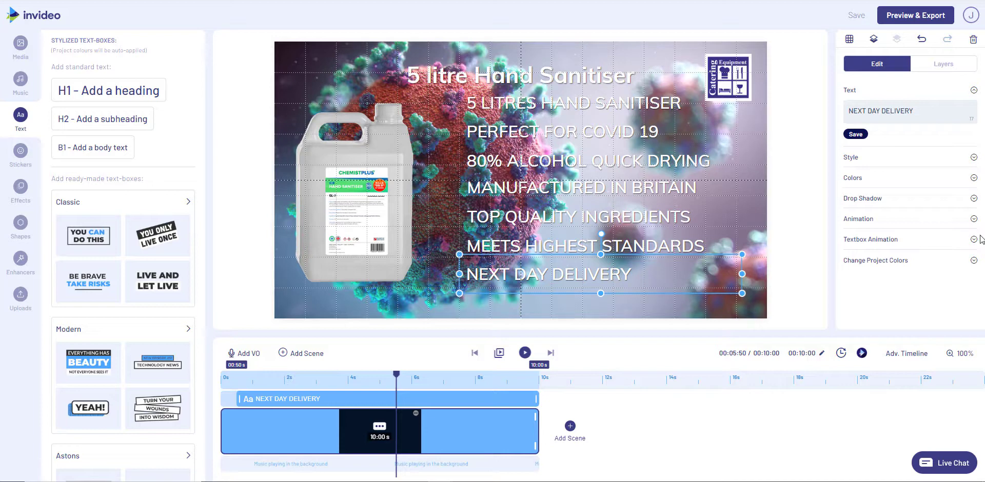
key("Down")
key("Down")
key("Down")
key("Down")
key("Down")
key("Down")
key("Down")
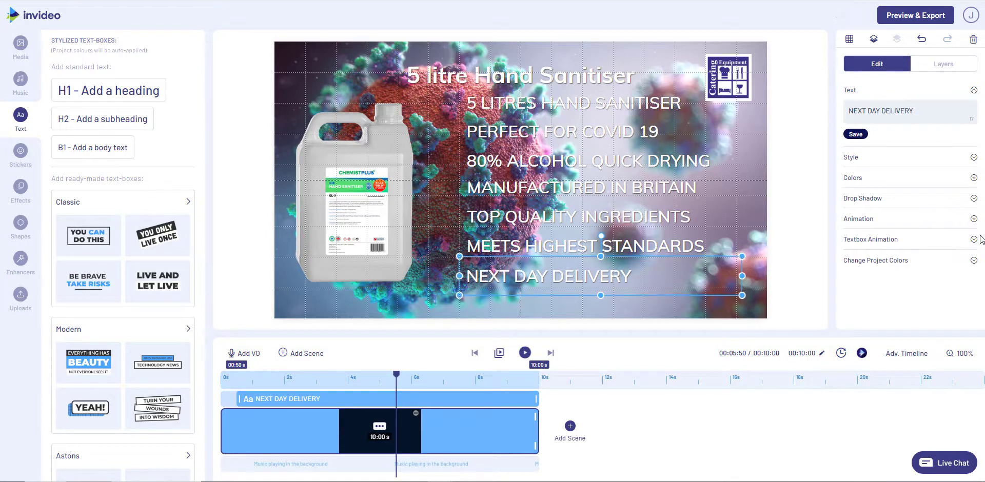
key("Down")
key("Down")
key("Down")
key("Down")
key("Down")
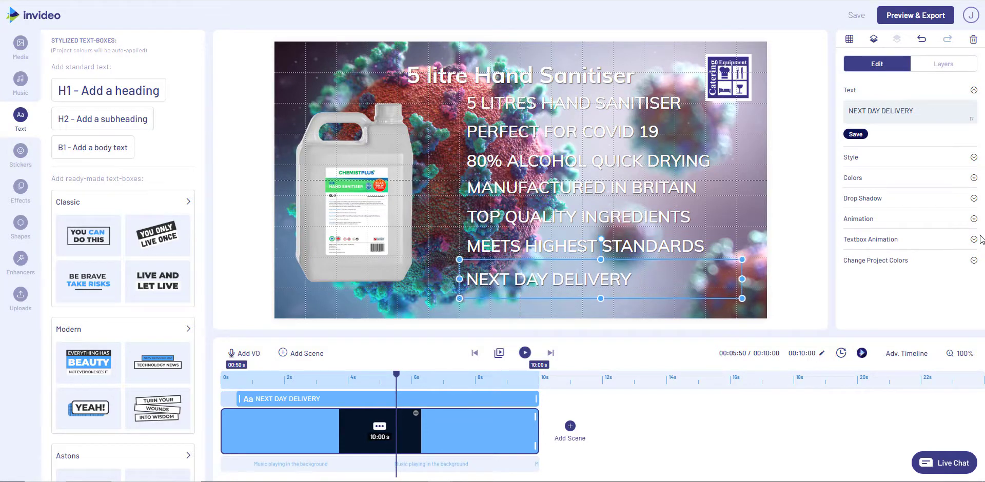
key("Down")
key("Down")
key("Down")
key("Down")
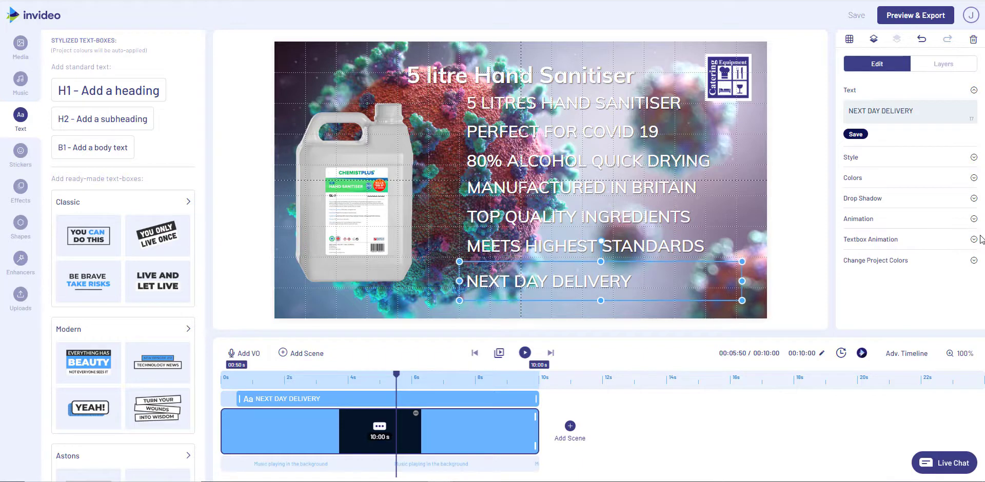
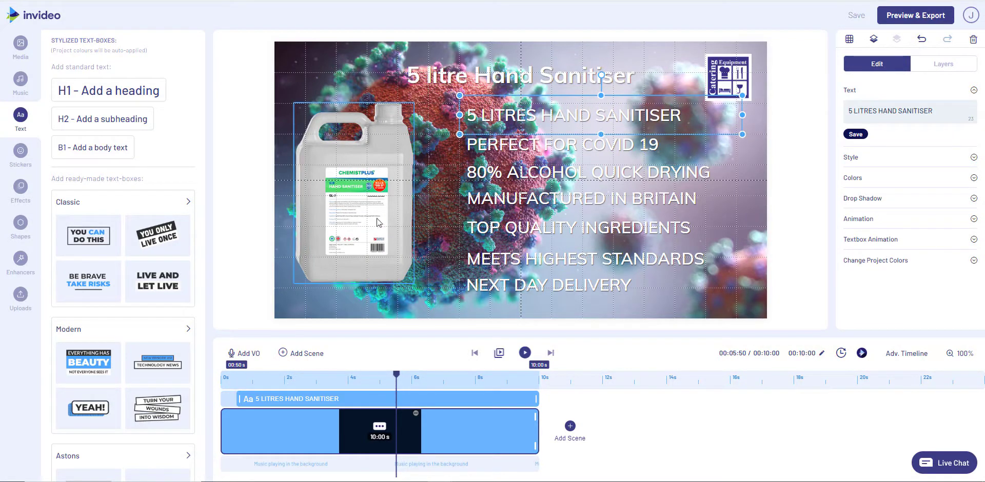
- Move the sanitiser bottle image up slightly and enlarge it proportionally from its lower-right corner
left_click(380, 221)
left_click_drag(368, 216, 369, 214)
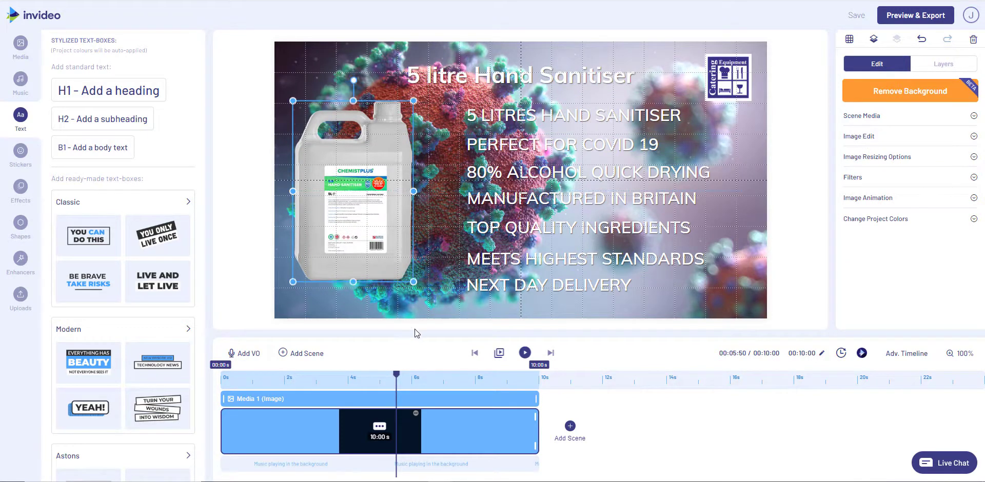
left_click_drag(414, 283, 426, 298)
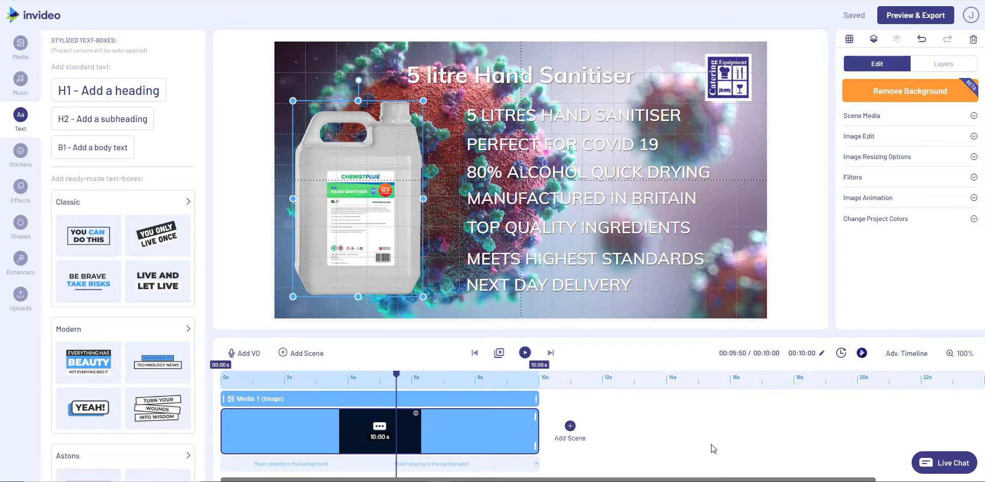
- Nudge the enlarged bottle image to the right, closer to the feature lines, and preview the scene
key("Right")
key("Right")
key("Right")
key("Right")
key("Right")
key("Right")
key("Right")
key("Right")
key("Right")
key("Right")
key("Right")
key("Right")
key("Right")
key("Right")
key("Right")
key("Right")
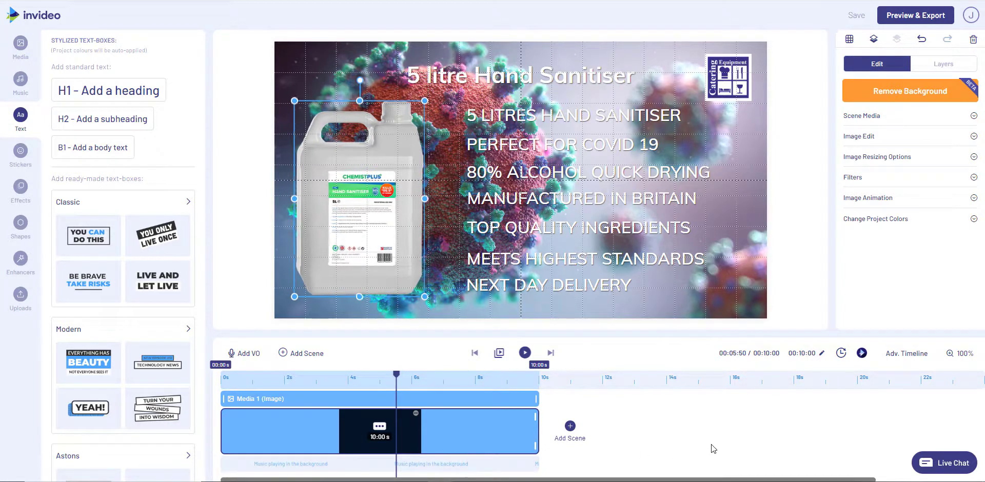
key("Right")
key("Right")
key("Right")
key("Right")
key("Right")
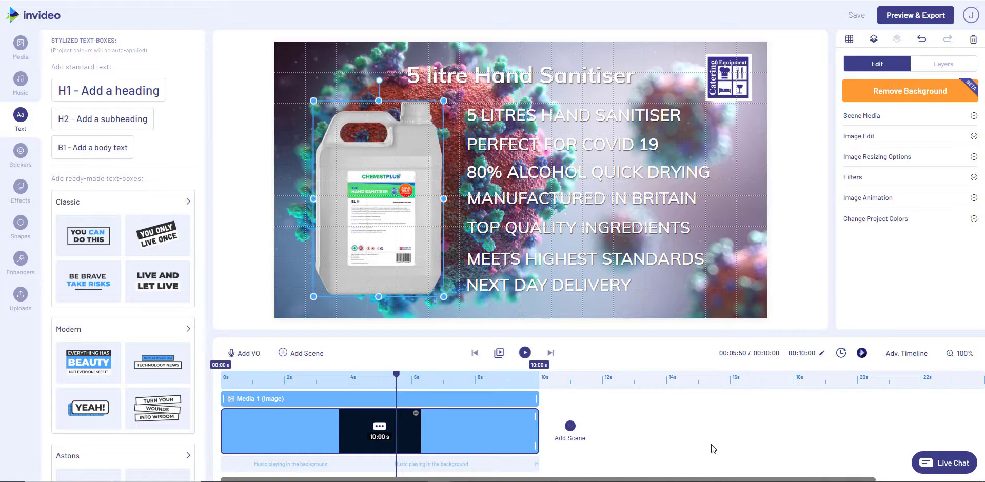
key("Right")
key("Right")
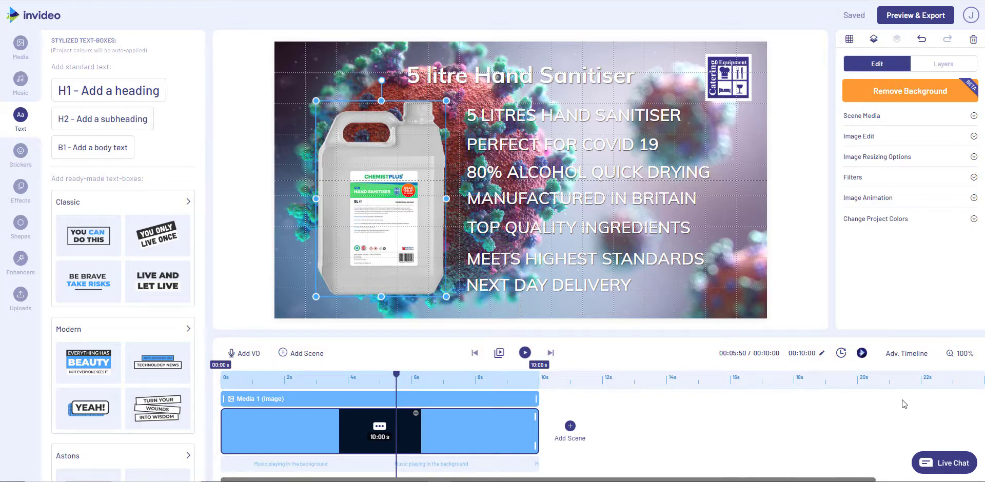
left_click(525, 355)
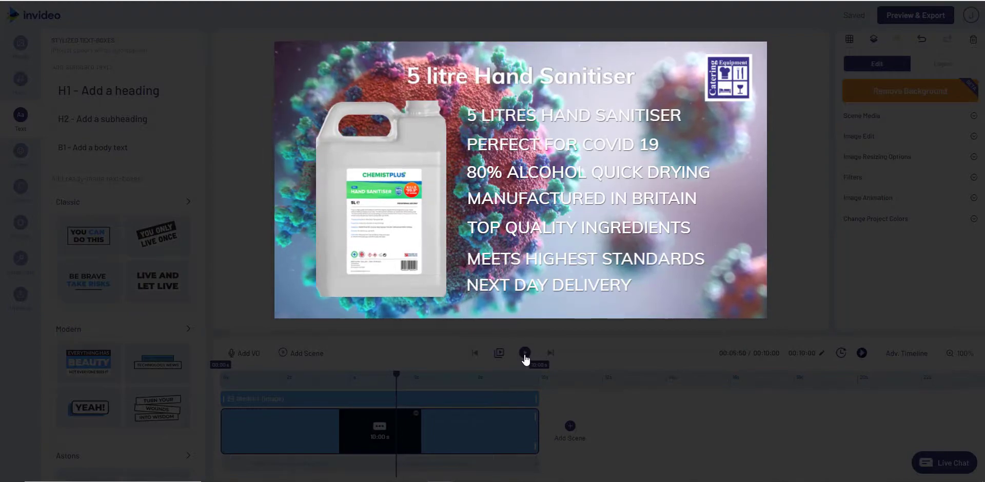
left_click(524, 355)
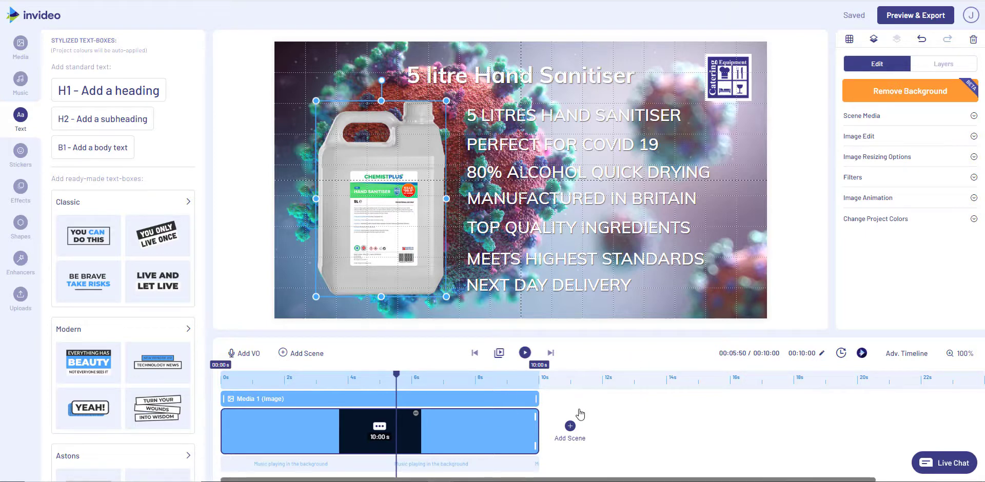
- Switch to the advanced timeline and rename the bottle image layer "Media 1 (Image)" as "Sanitiser"
left_click(905, 359)
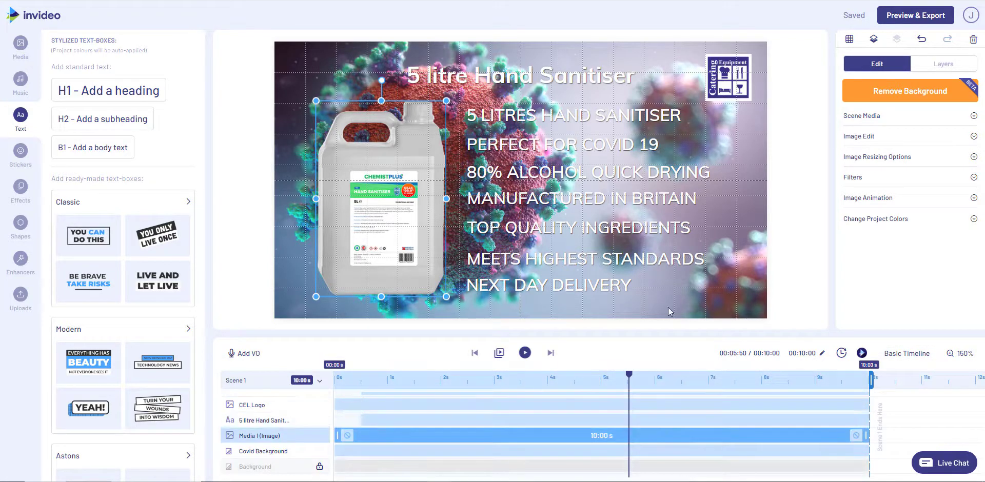
left_click(946, 63)
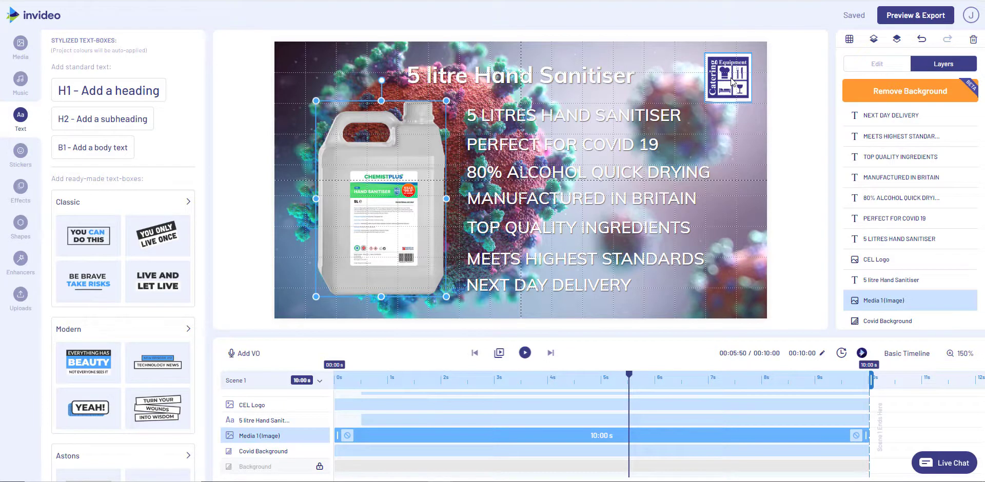
left_click(404, 247)
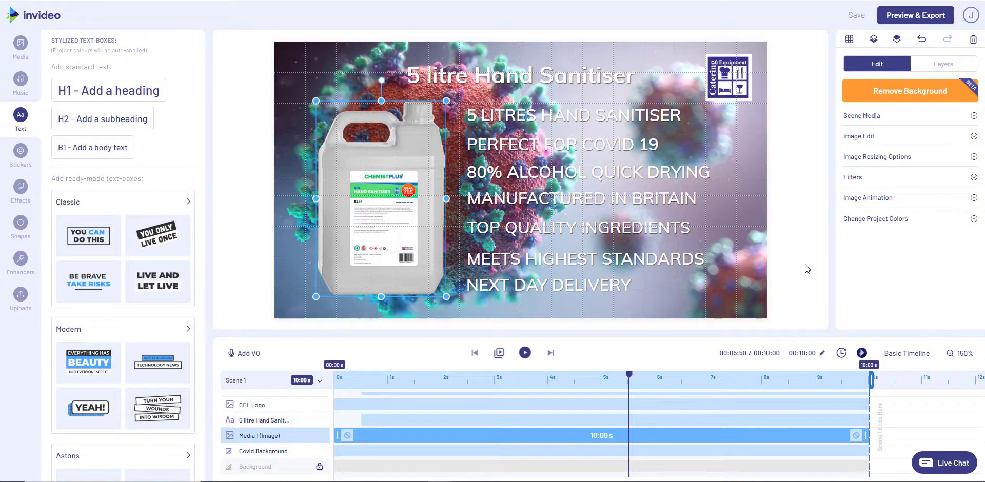
left_click(944, 68)
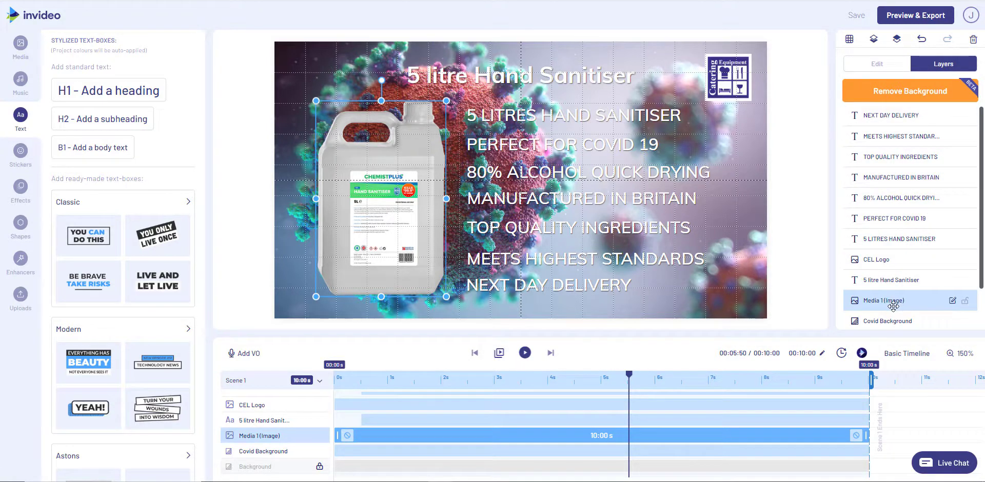
left_click(952, 302)
type("Sanitiser")
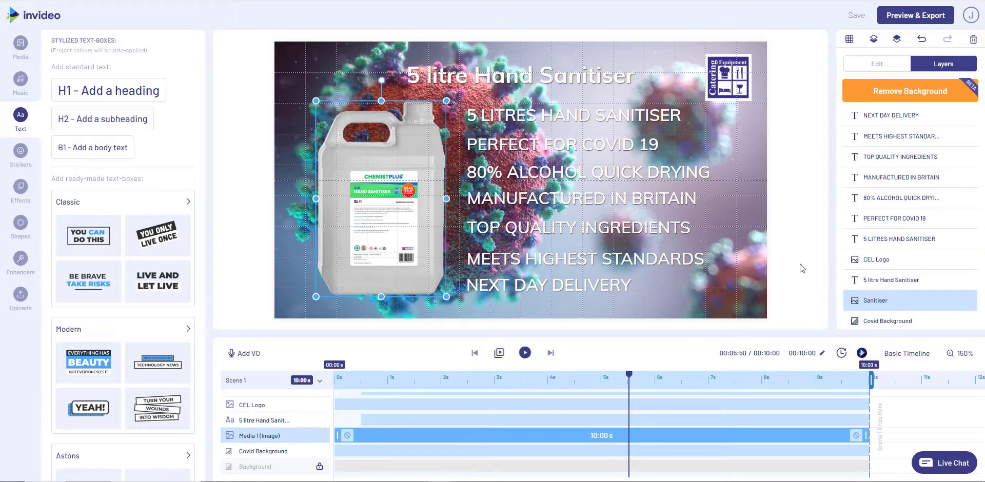
left_click(892, 87)
- Give the bottle image a Bounce From Left in-animation with a duration of 1.5 s
left_click(877, 66)
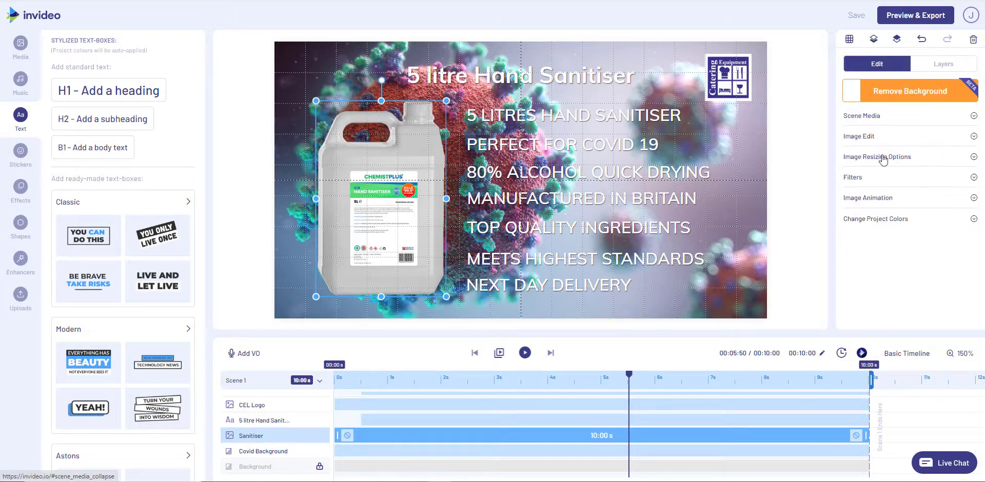
left_click(879, 199)
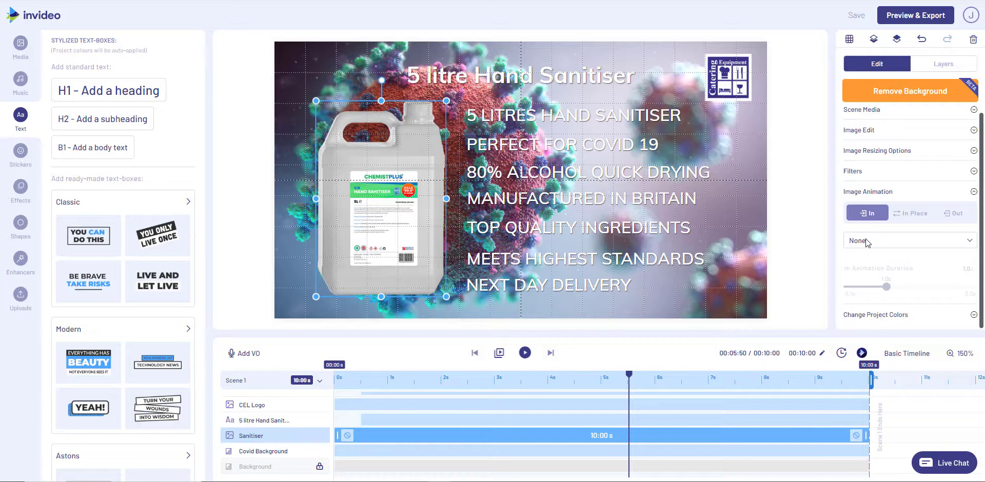
left_click(865, 239)
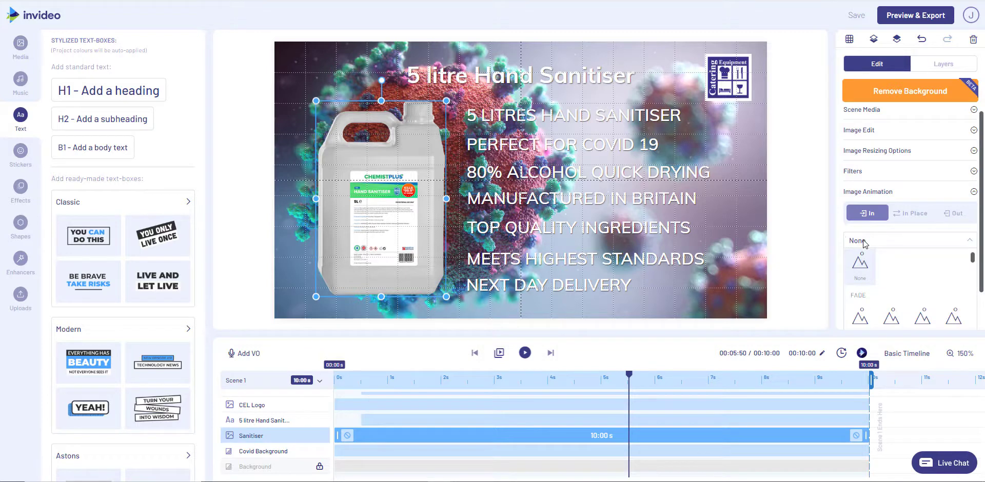
scroll(868, 318, "down", 5)
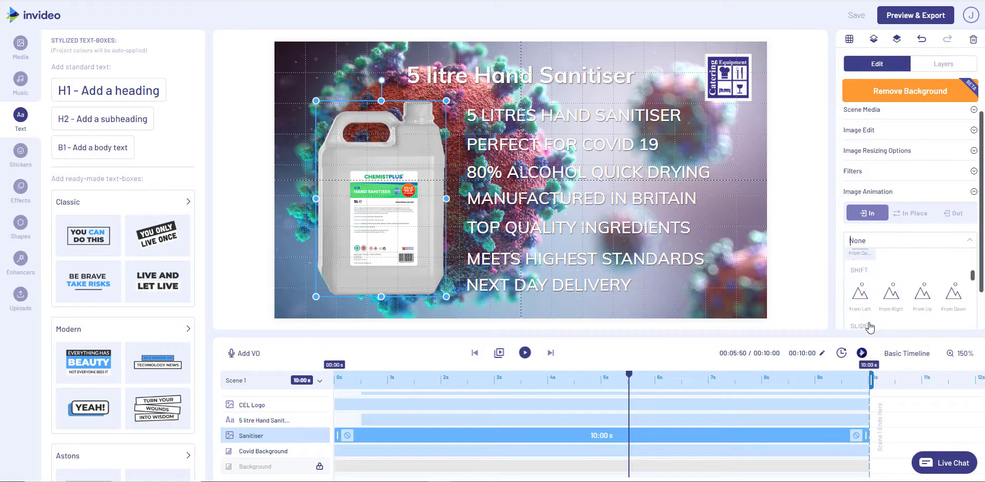
scroll(869, 325, "down", 2)
scroll(868, 326, "down", 3)
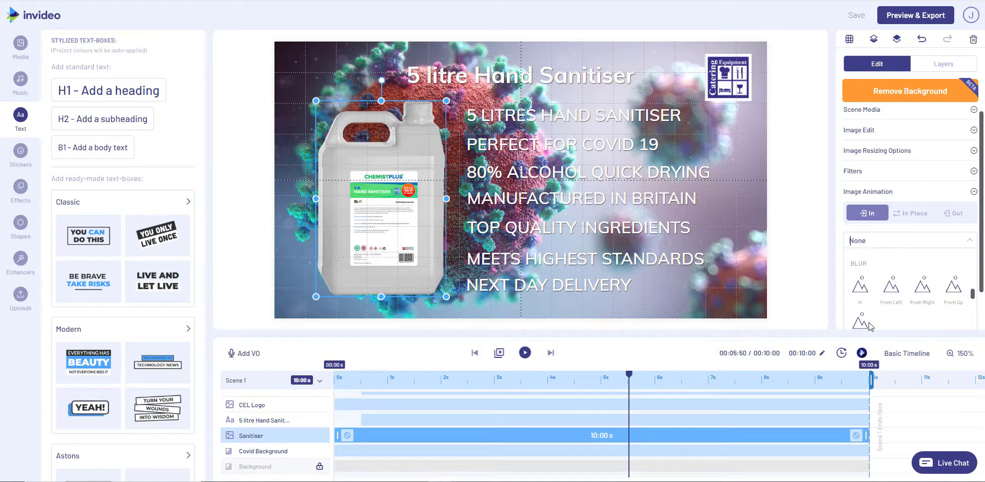
scroll(868, 325, "down", 1)
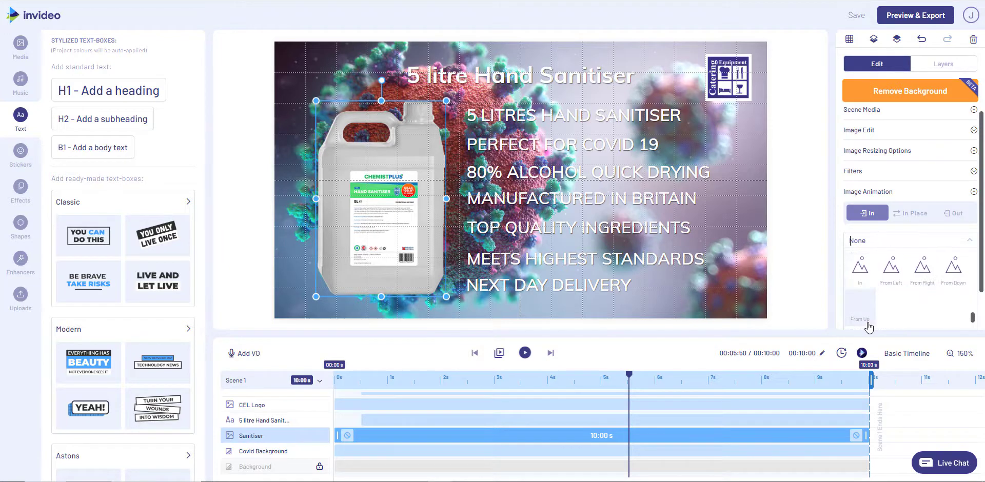
left_click(892, 274)
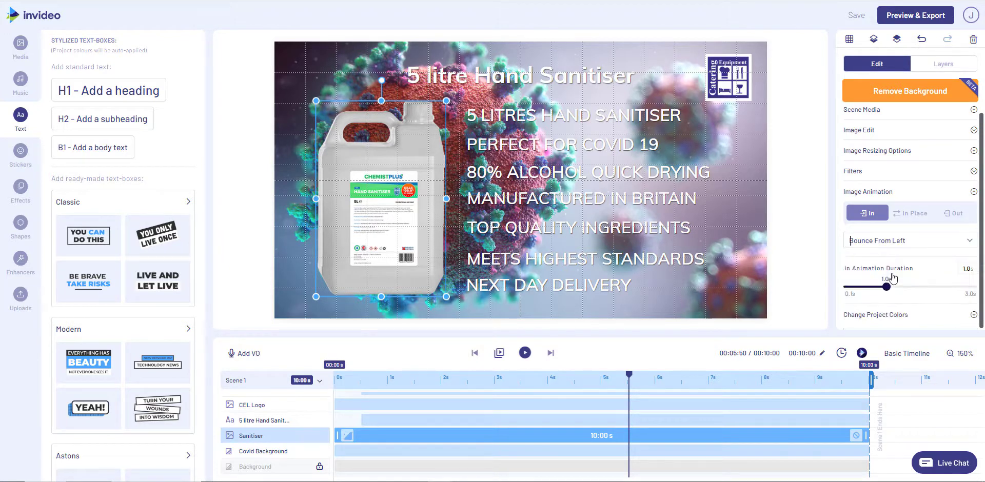
left_click_drag(886, 288, 892, 291)
left_click_drag(891, 287, 909, 290)
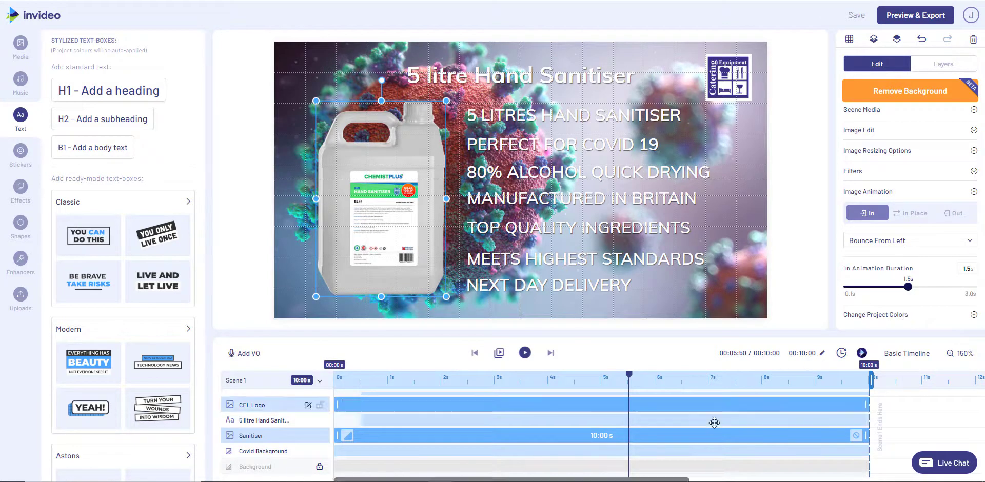
- Move the "5 litre Hand Sanitiser" title clip to start at 0 s and extend it to the scene's 10 s end
left_click_drag(424, 421, 396, 421)
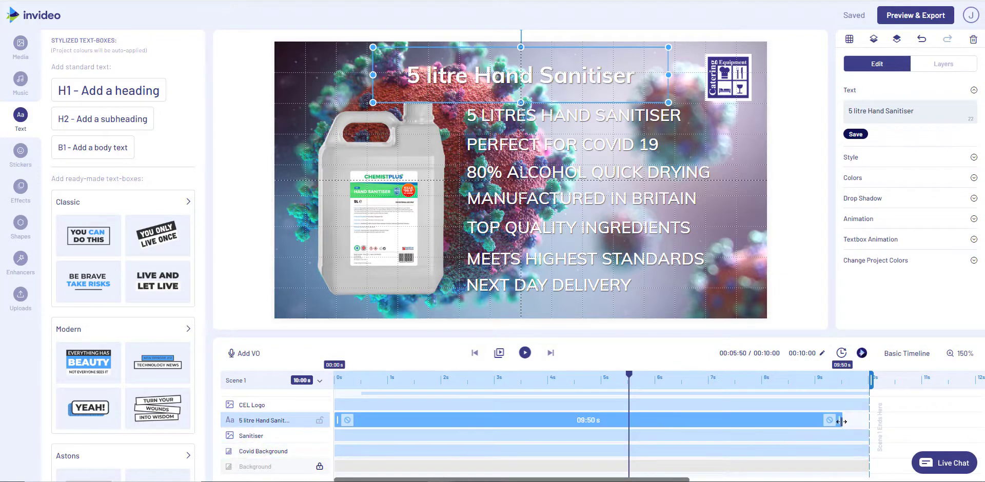
left_click_drag(840, 421, 870, 420)
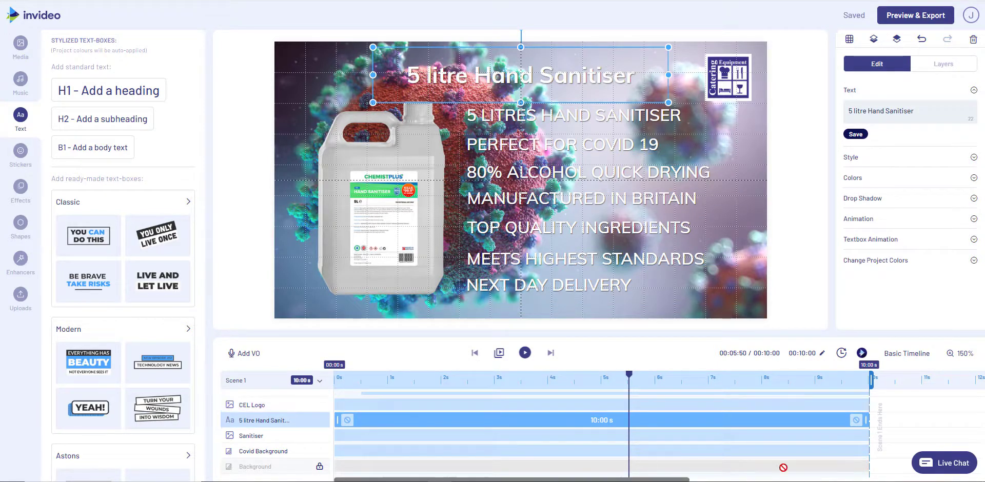
scroll(756, 448, "up", 3)
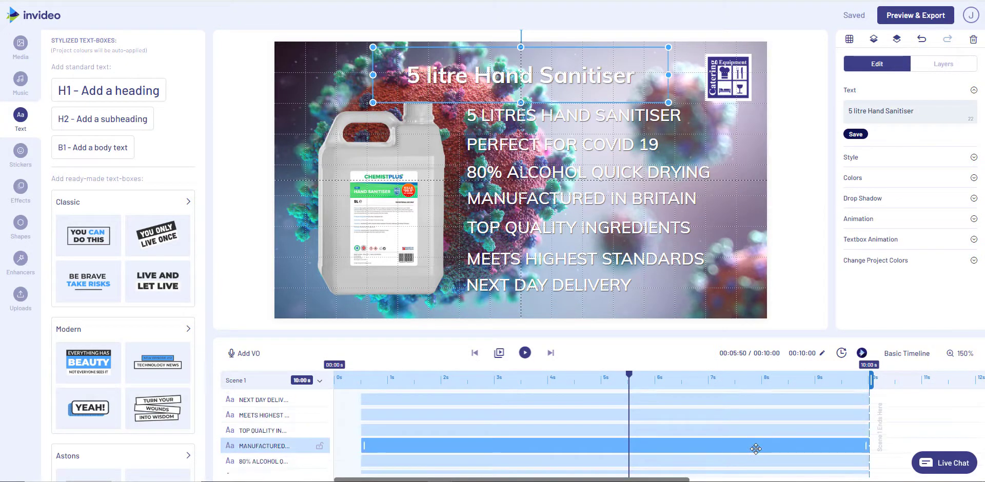
- Review the layer clips along the advanced timeline and play the scene preview
scroll(755, 448, "down", 3)
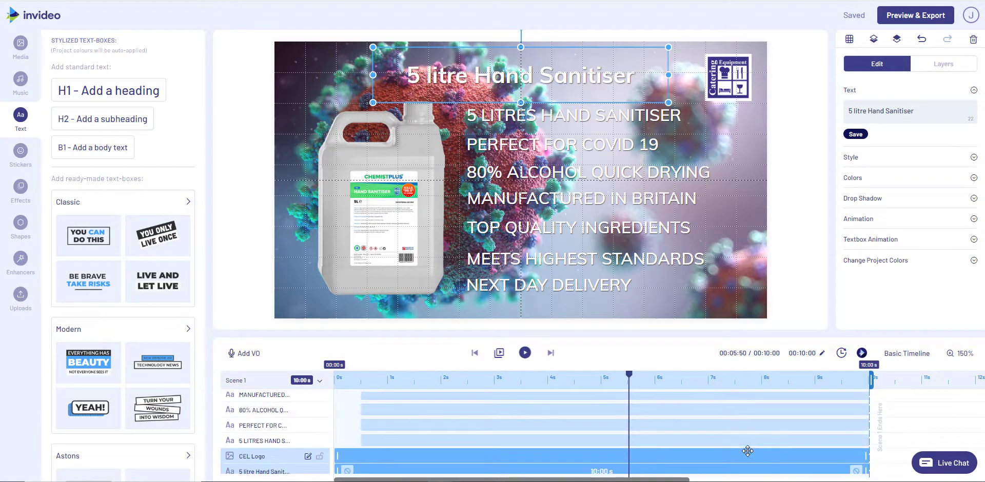
scroll(492, 433, "up", 3)
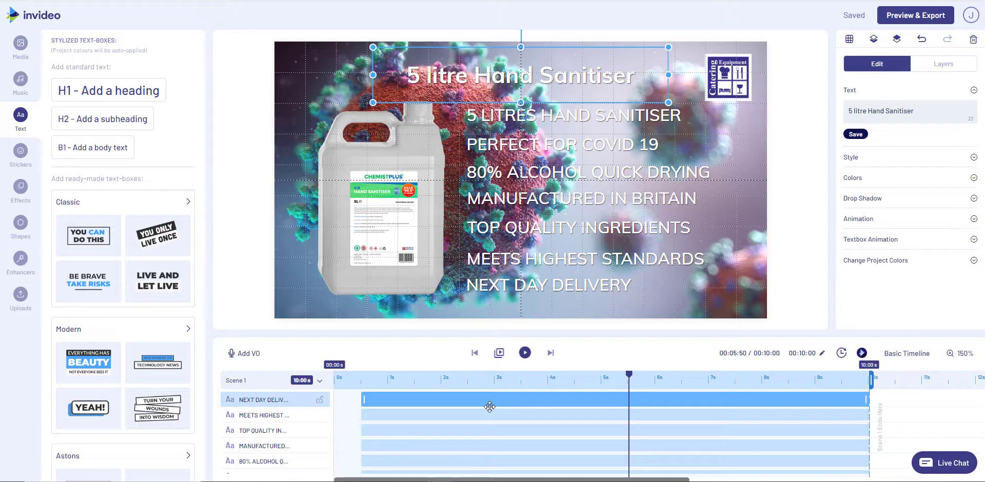
left_click(524, 354)
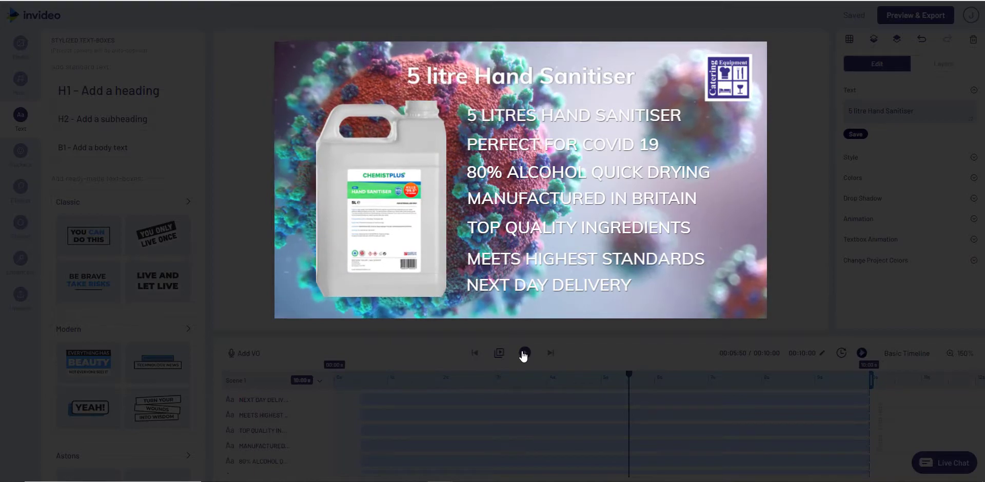
mouse_move(548, 281)
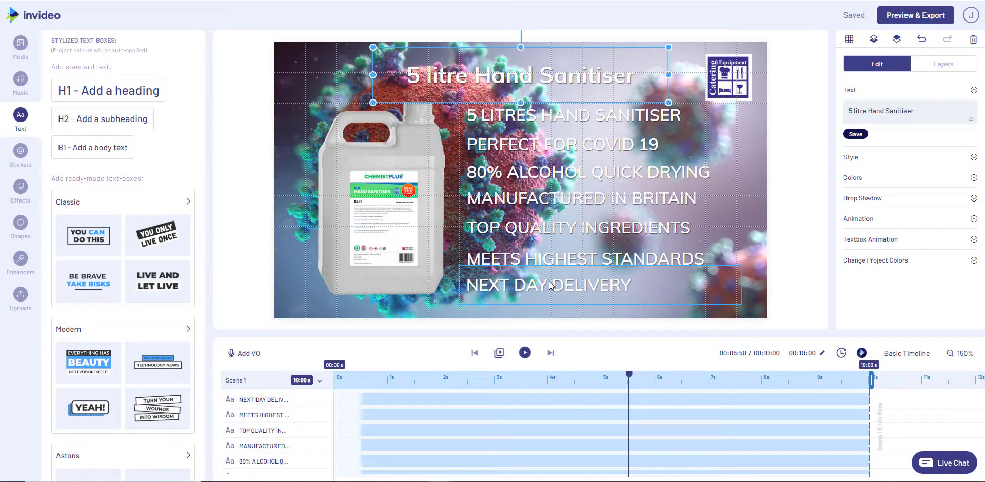
- Examine the in-animation settings of the "80% ALCOHOL QUICK DRYING" and "5 LITRES HAND SANITISER" lines, including the whole, word, character and line options
left_click(658, 180)
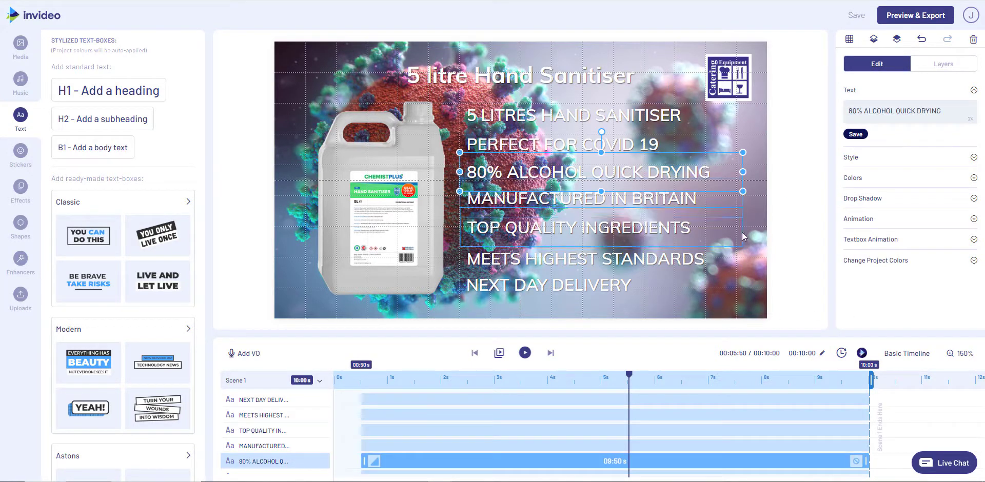
left_click(871, 219)
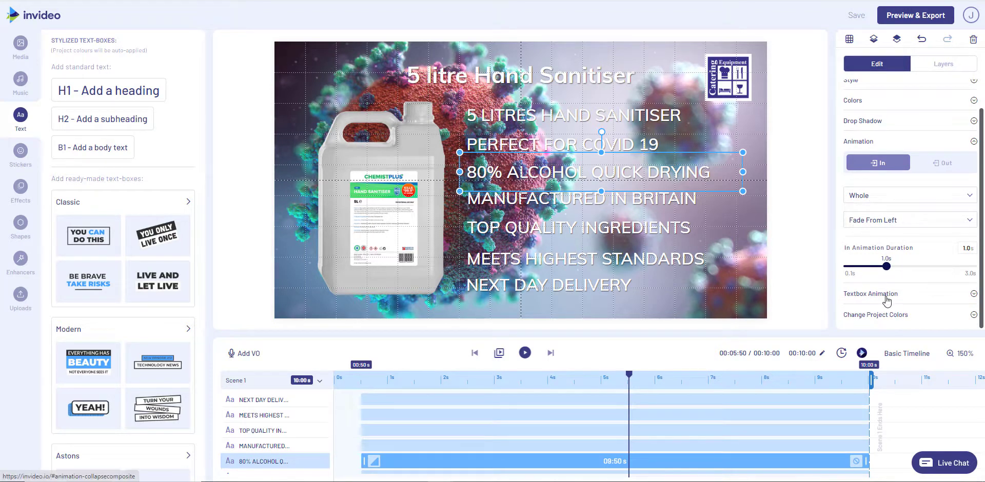
left_click(588, 122)
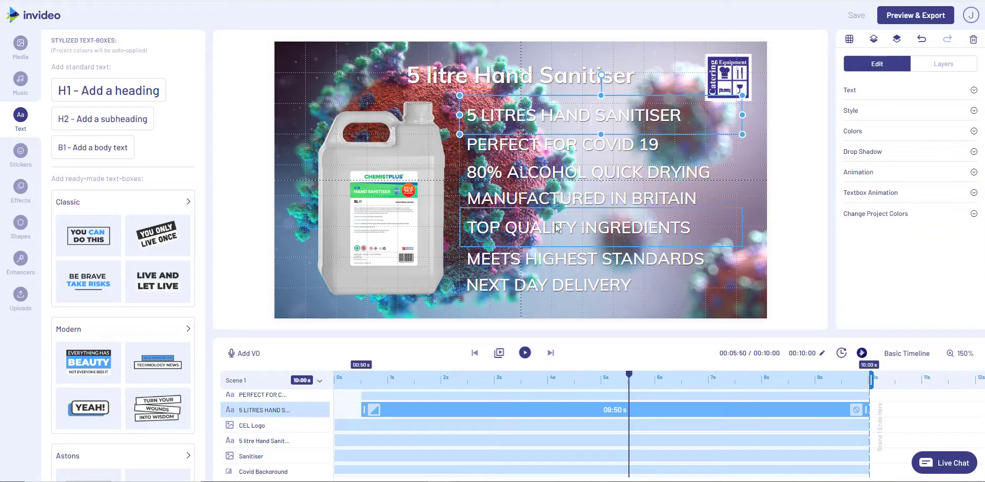
left_click(852, 174)
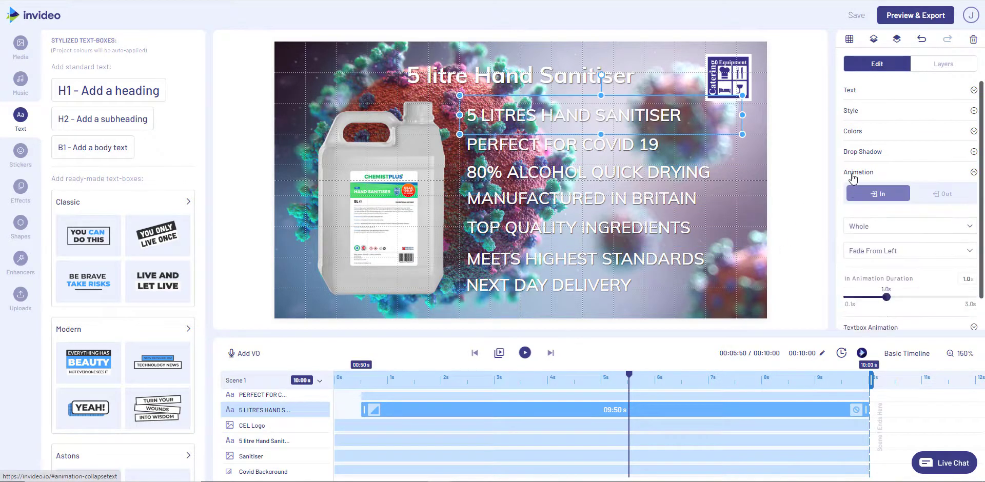
scroll(848, 215, "down", 1)
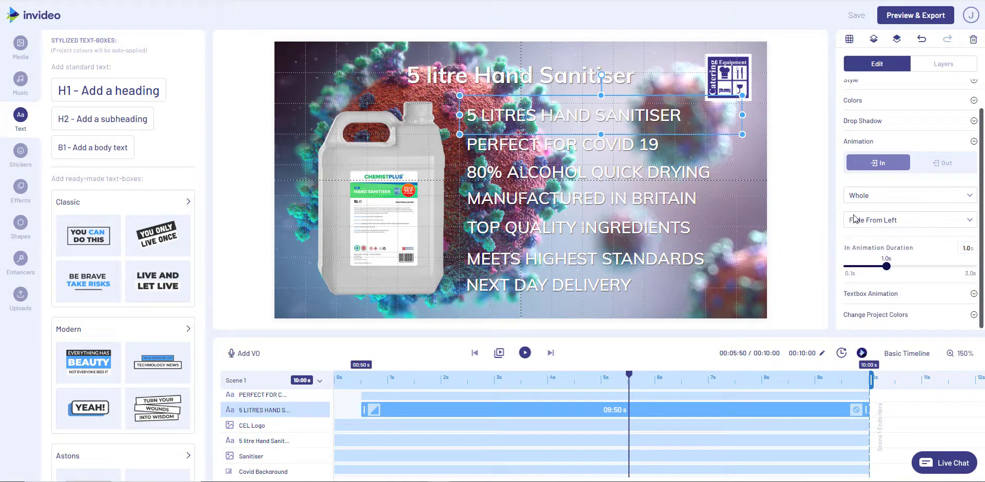
left_click(878, 199)
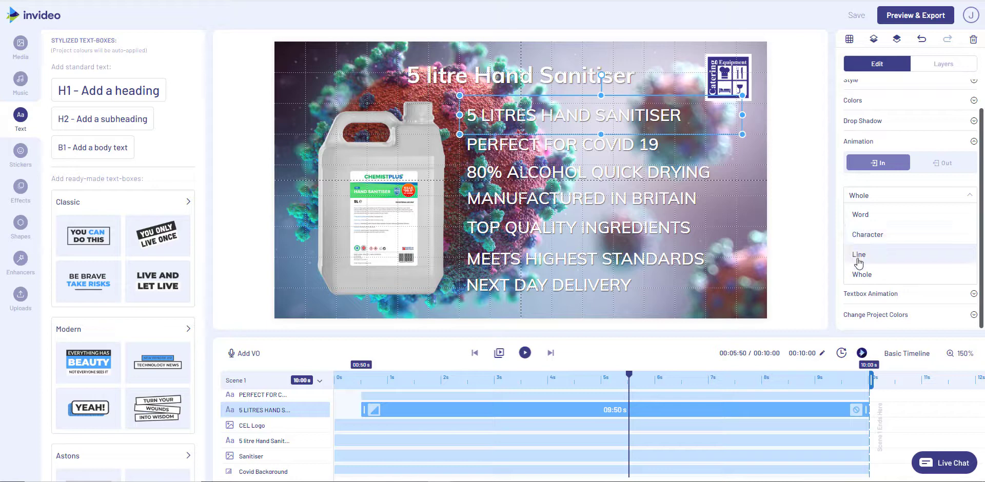
left_click(809, 254)
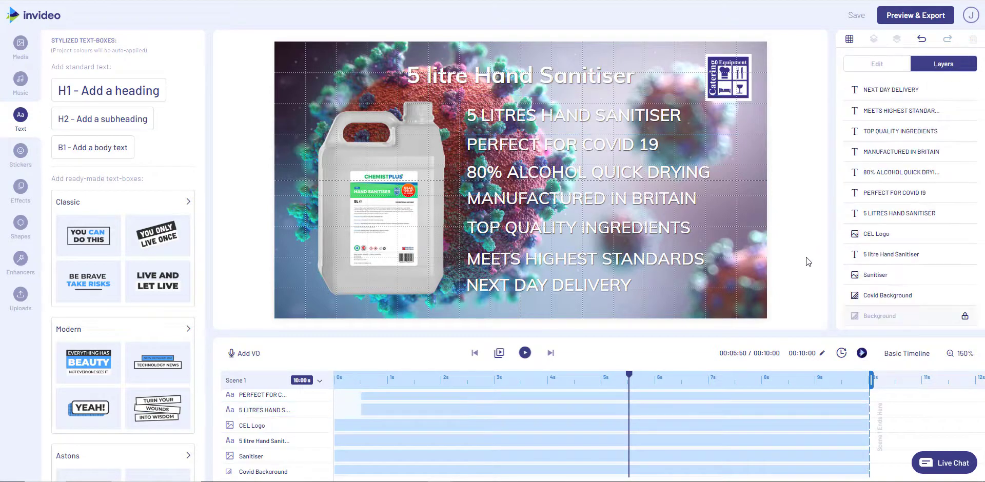
- Give the "5 litre Hand Sanitiser" title a Bounce From Up in-animation with a duration of 1.5 s and preview the video
left_click(575, 84)
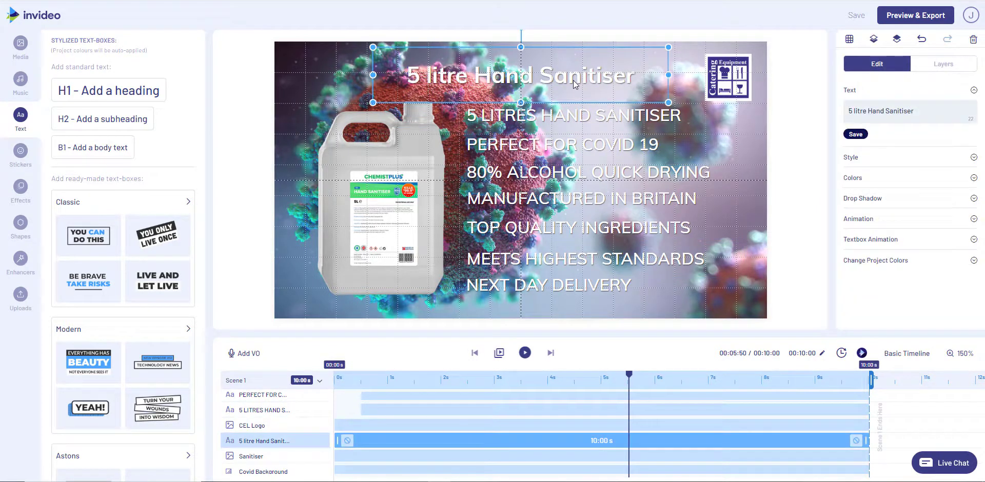
left_click(858, 219)
scroll(869, 220, "down", 1)
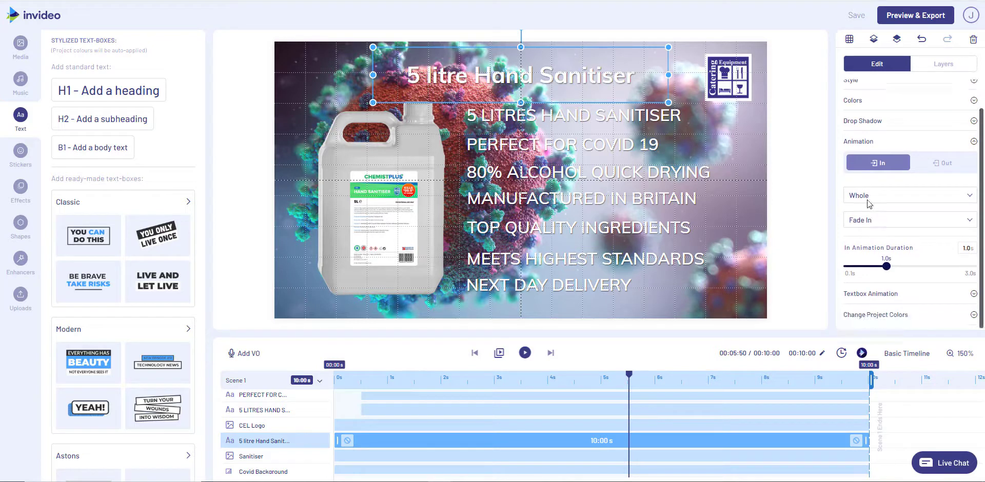
left_click(855, 225)
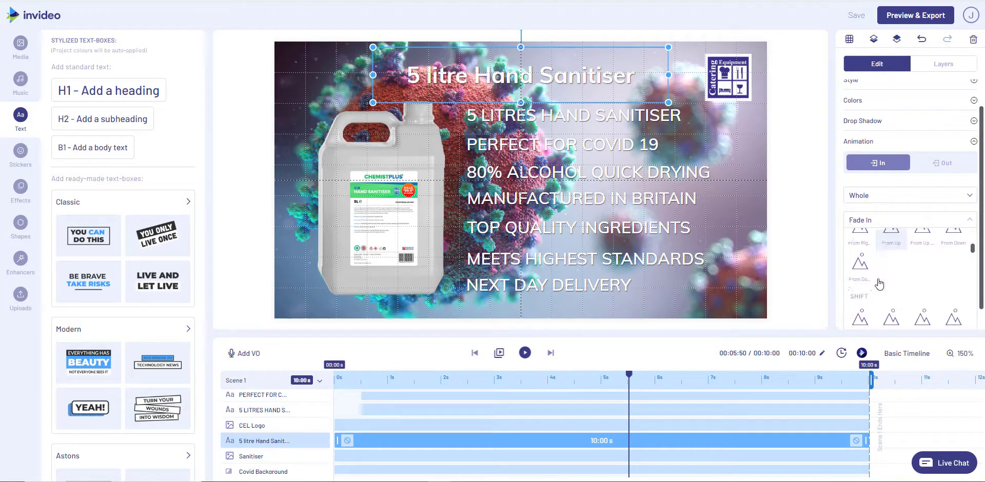
scroll(878, 283, "down", 3)
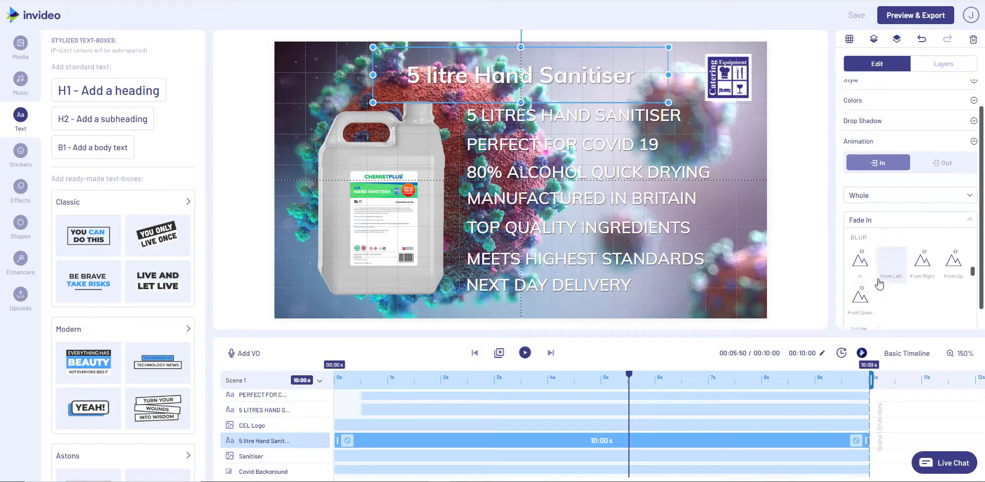
scroll(874, 274, "down", 2)
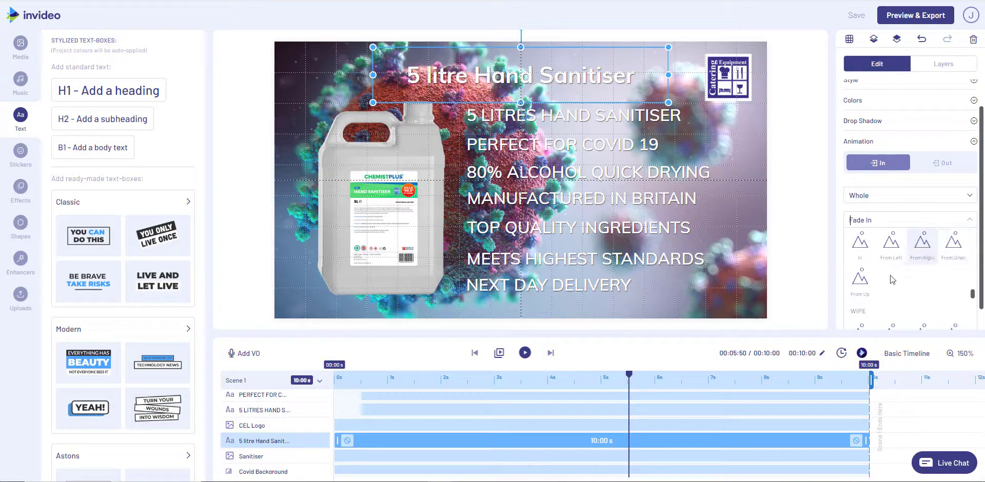
left_click(859, 280)
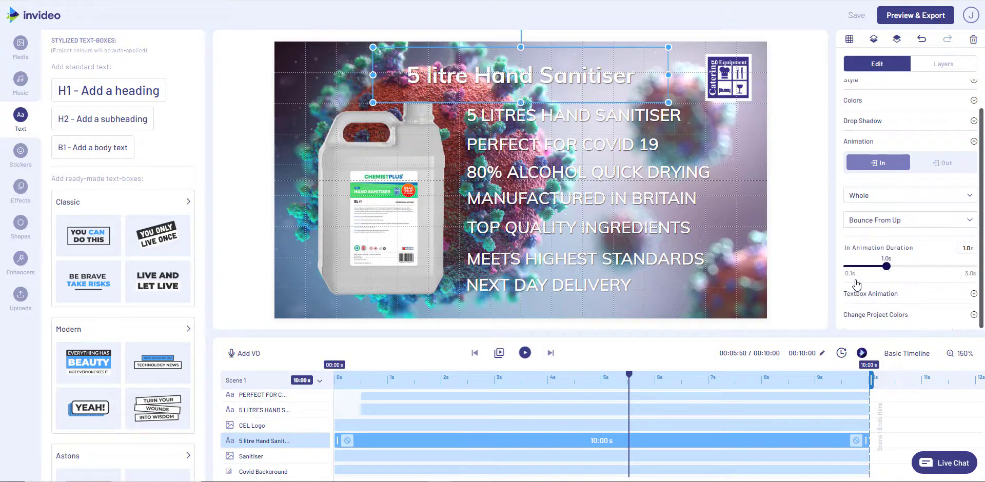
left_click_drag(886, 266, 909, 268)
left_click(916, 16)
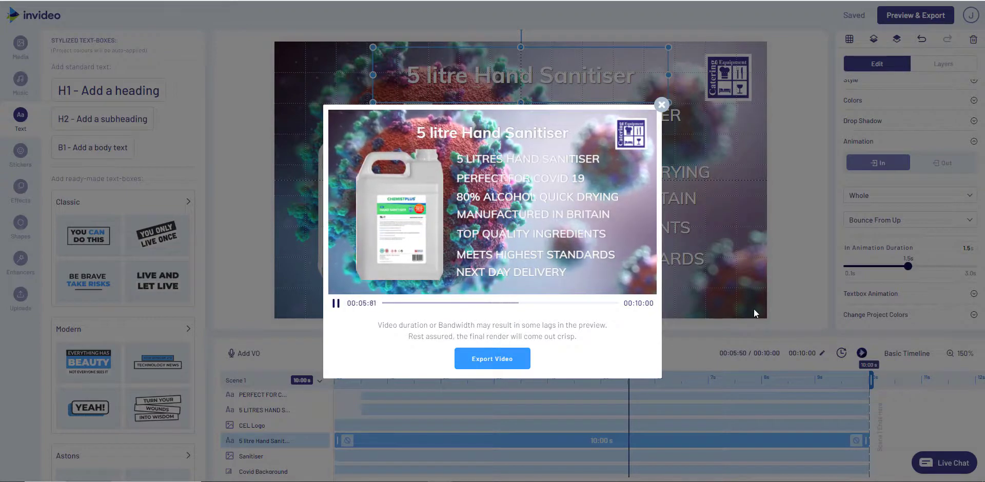
left_click(661, 105)
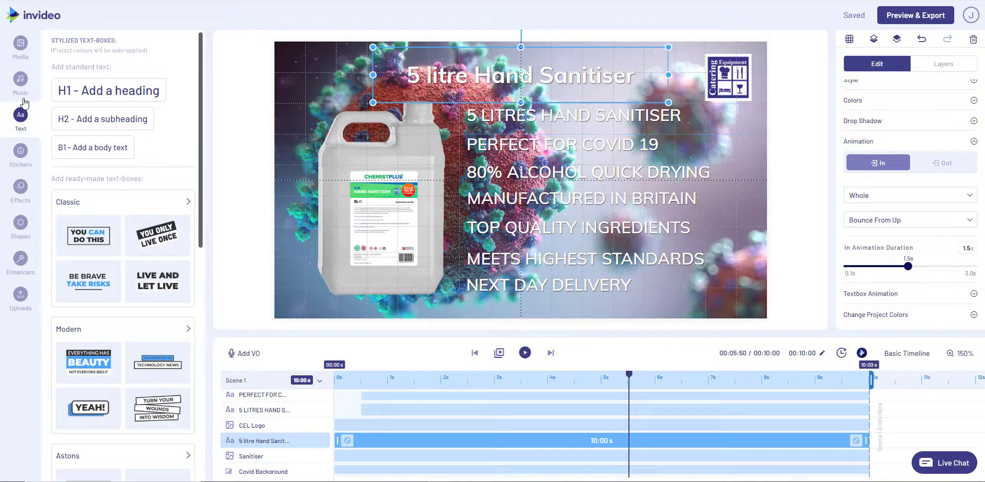
- Audition tracks in the Dramatic music category and select "Destination Unknown" as the video's music track
left_click(21, 80)
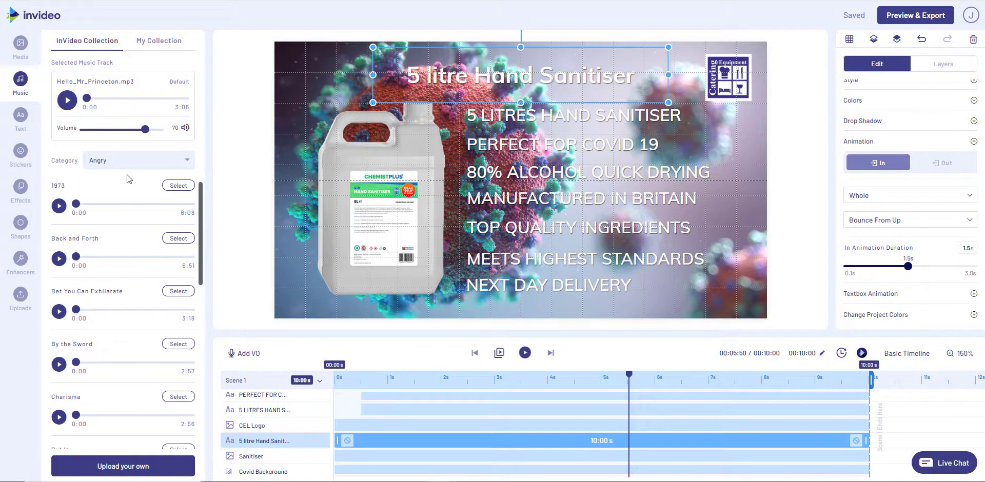
left_click(130, 160)
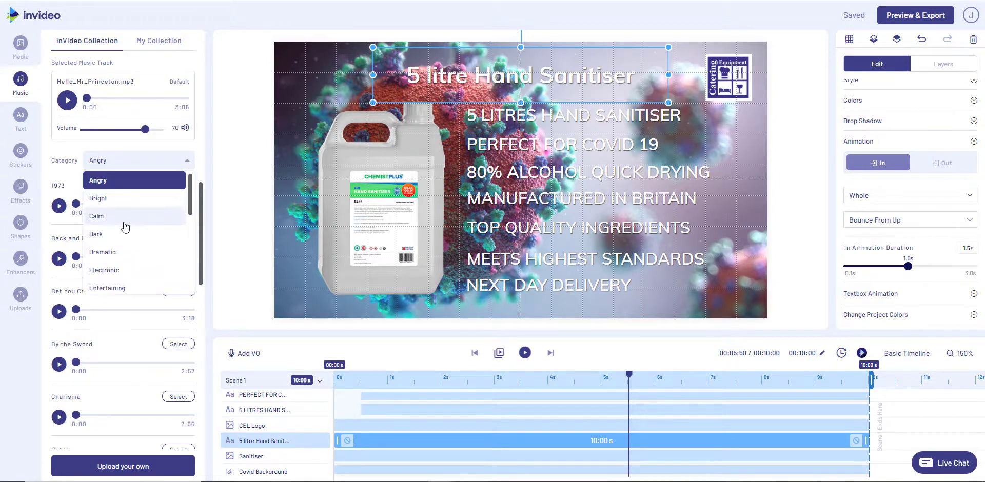
left_click(108, 252)
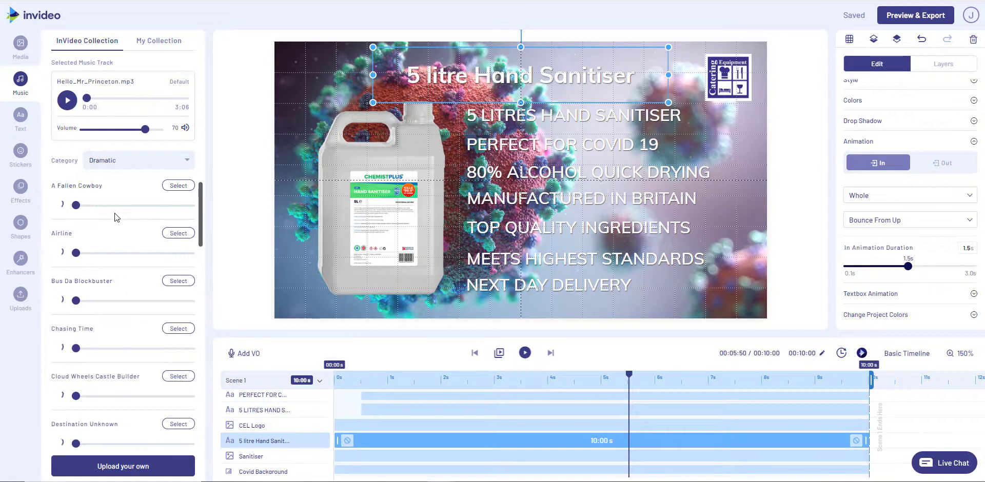
scroll(109, 282, "down", 2)
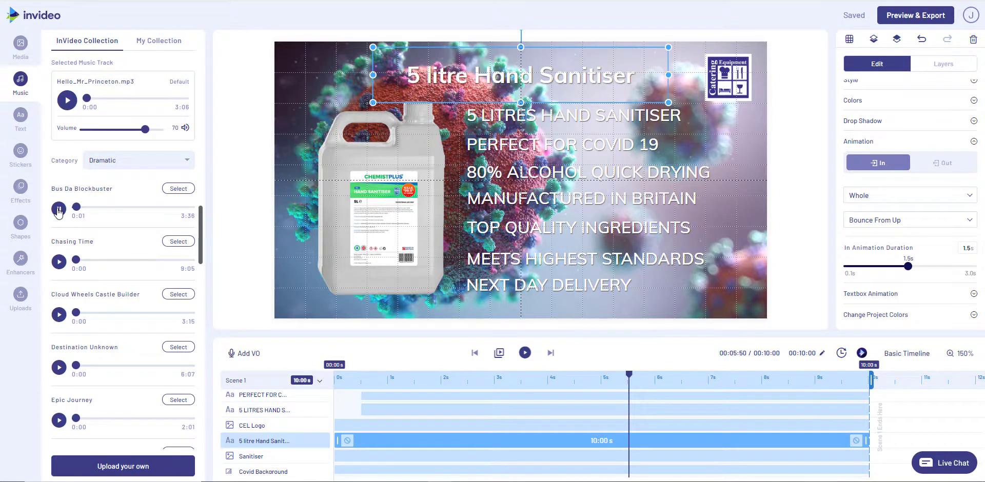
left_click(58, 210)
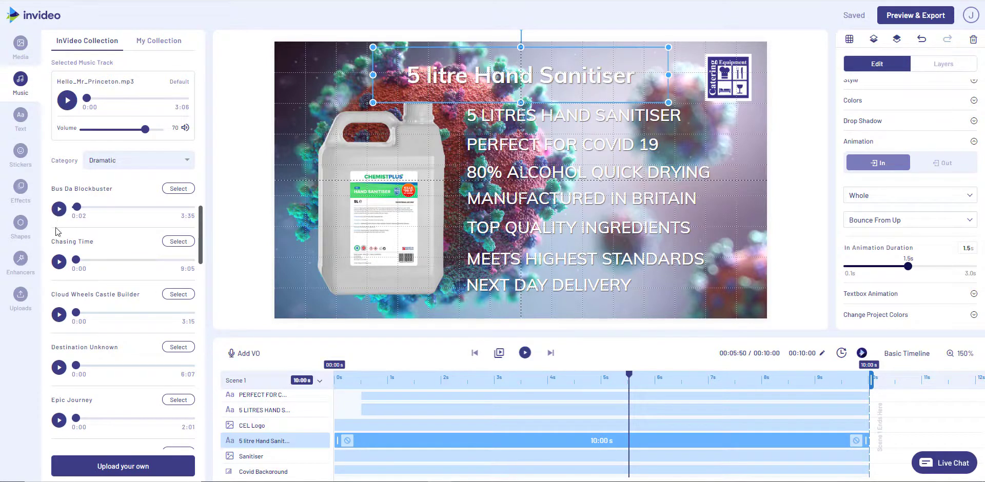
left_click(59, 262)
left_click(59, 367)
left_click(177, 349)
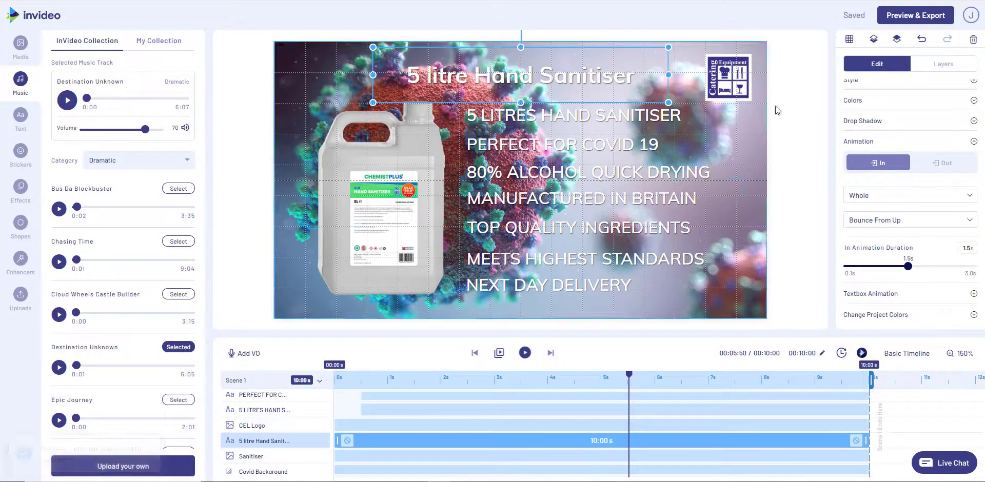
- Preview the video with its new music and start exporting it
left_click(897, 16)
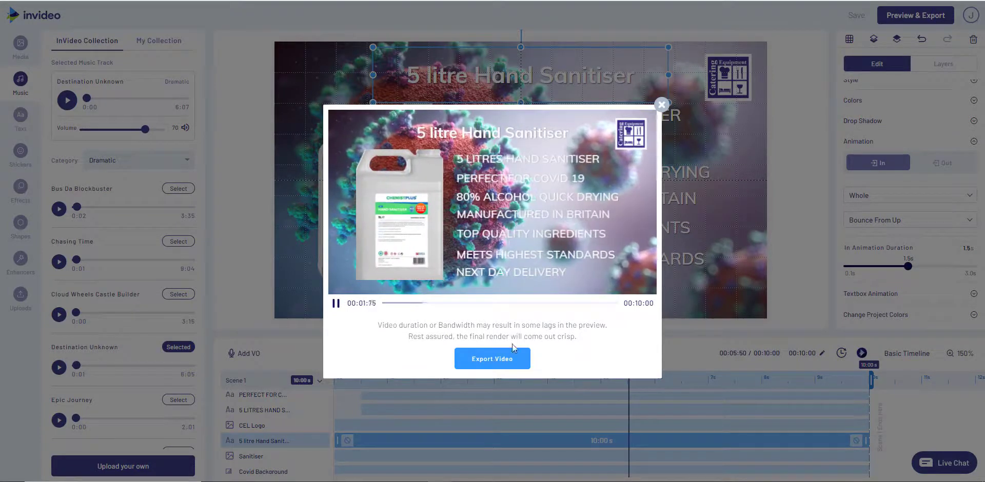
left_click(491, 359)
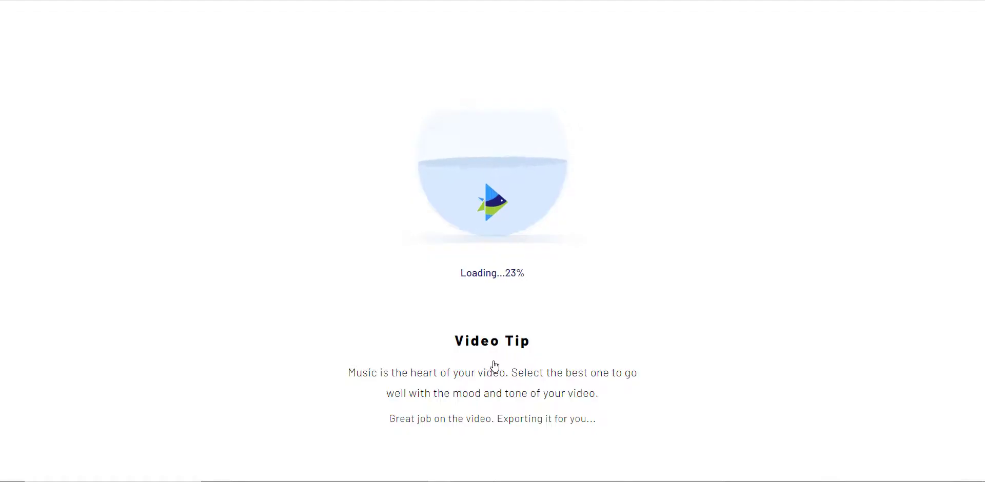